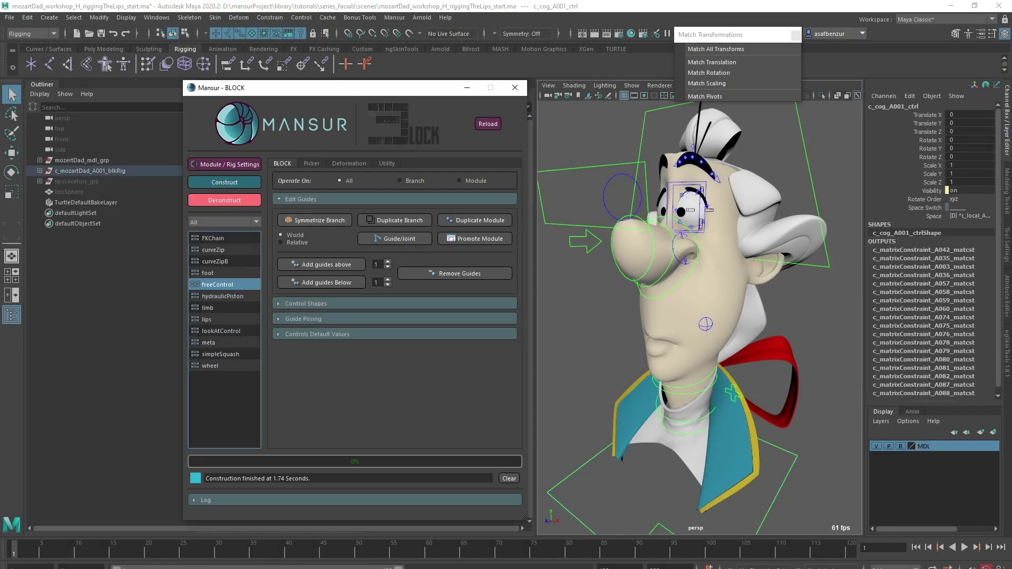
# Deconstruct the whole character rig and select the head root guide as the parent for a new module.
pyautogui.click(225, 200)
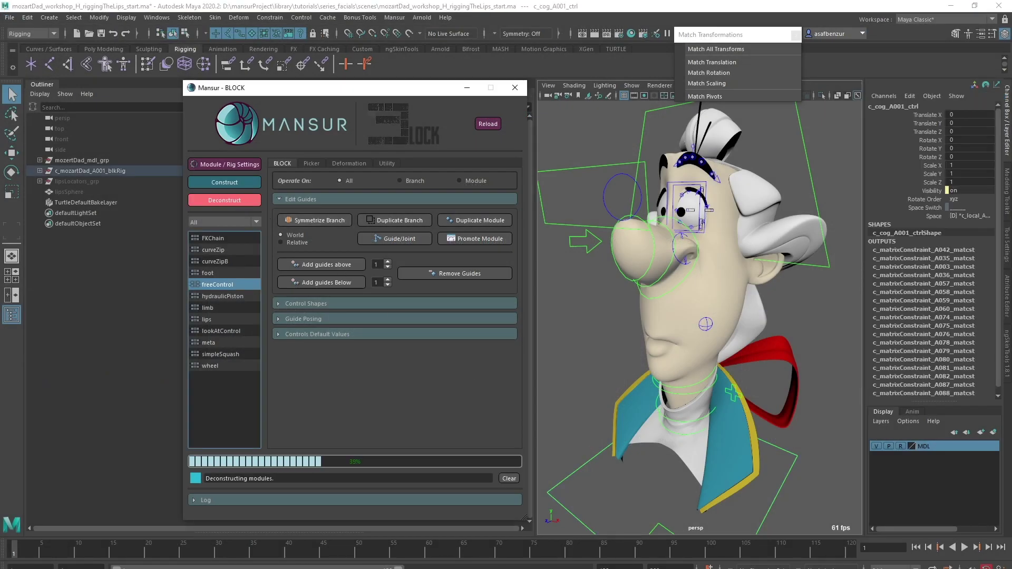
pyautogui.click(581, 353)
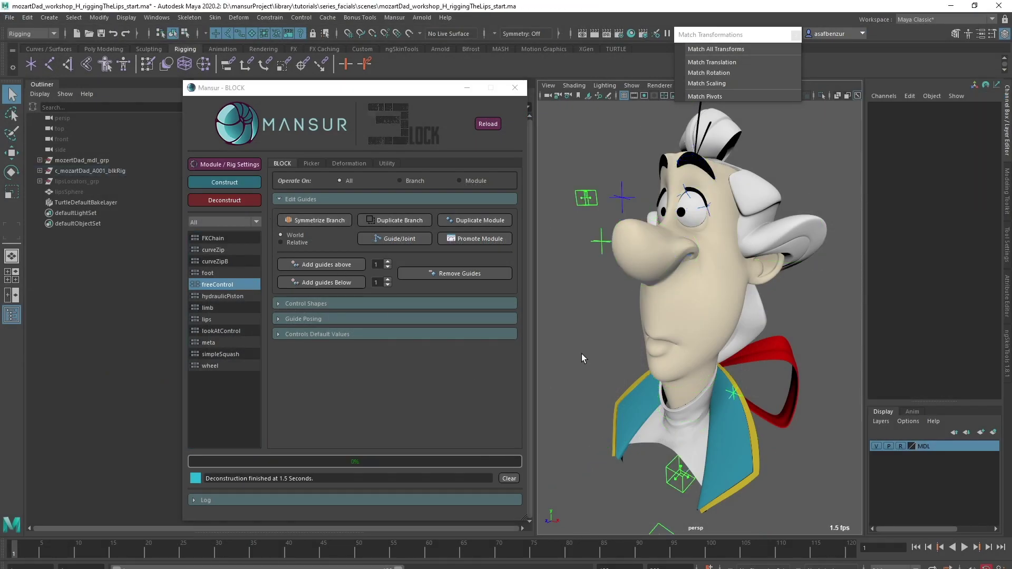
pyautogui.press('4')
pyautogui.keyDown('alt'); pyautogui.moveTo(581, 353); pyautogui.dragTo(655, 350); pyautogui.keyUp('alt')
pyautogui.keyDown('alt'); pyautogui.moveTo(655, 350); pyautogui.dragTo(692, 365, button='right'); pyautogui.keyUp('alt')
pyautogui.click(684, 366)
pyautogui.keyDown('alt'); pyautogui.moveTo(686, 368); pyautogui.dragTo(604, 372); pyautogui.keyUp('alt')
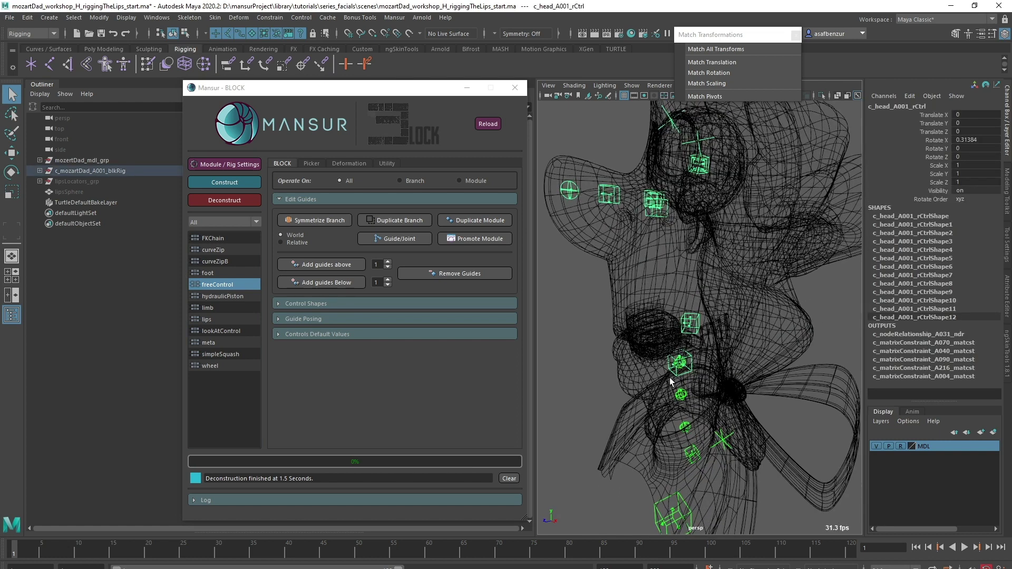
# Build guides for a one-guide freeControl module named jaw with a cube control shape.
pyautogui.doubleClick(228, 285)
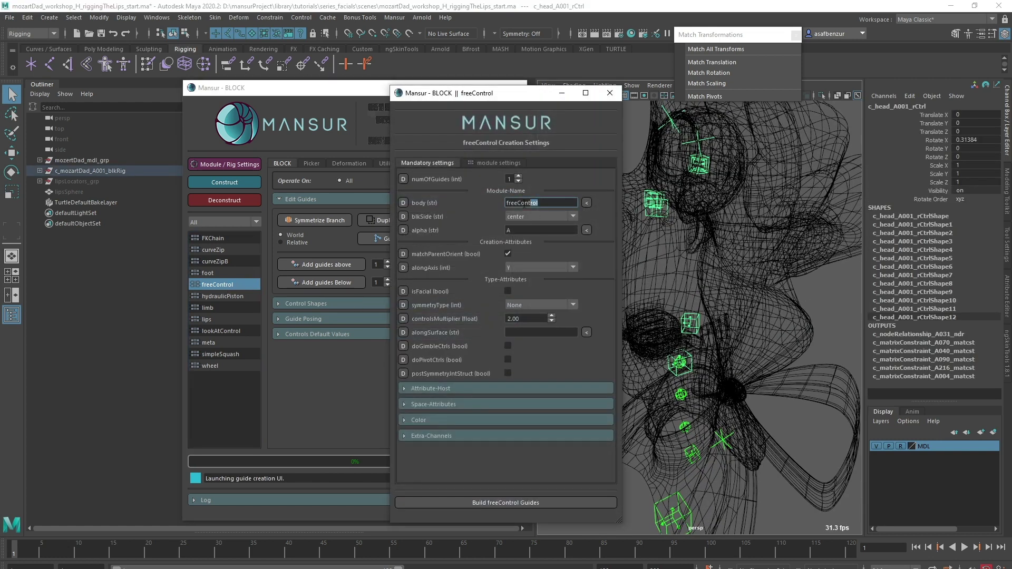
pyautogui.write('jaw')
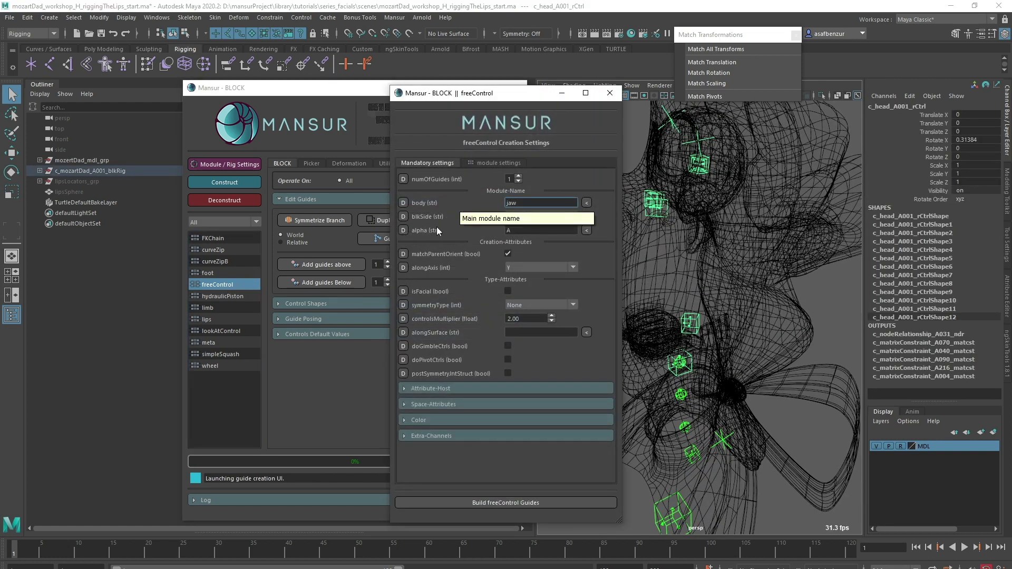
pyautogui.click(499, 163)
pyautogui.click(533, 191)
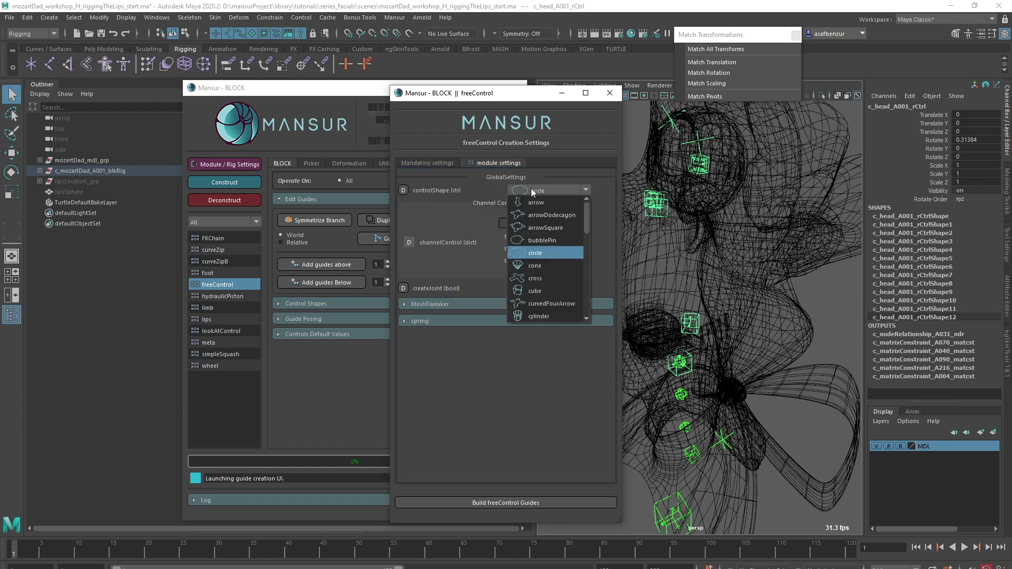
pyautogui.press('Down')
pyautogui.press('Down')
pyautogui.press('Return')
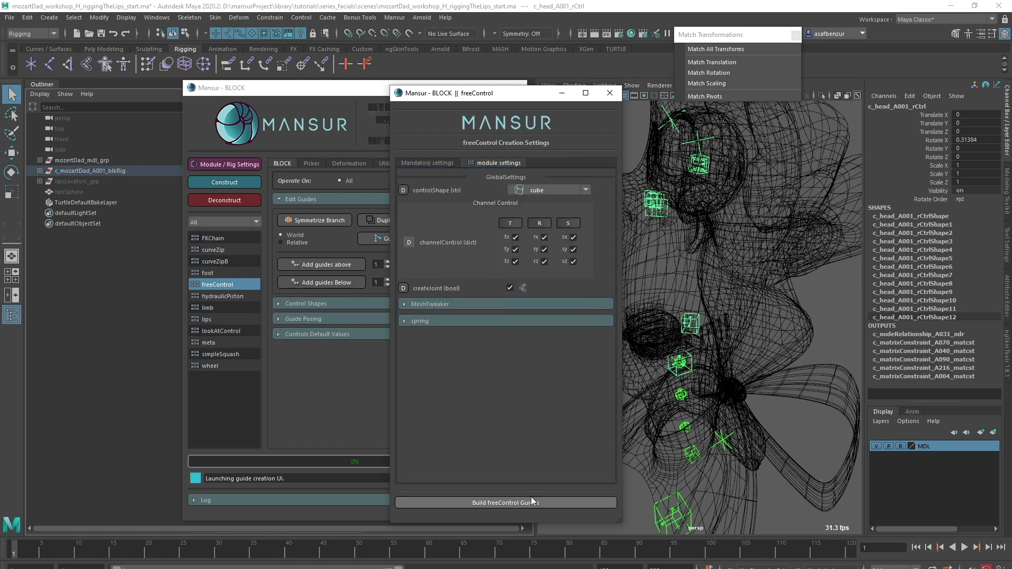
pyautogui.click(530, 500)
# Match the new jaw guide's translation to the jaw_loc locator.
pyautogui.click(40, 181)
pyautogui.click(71, 223)
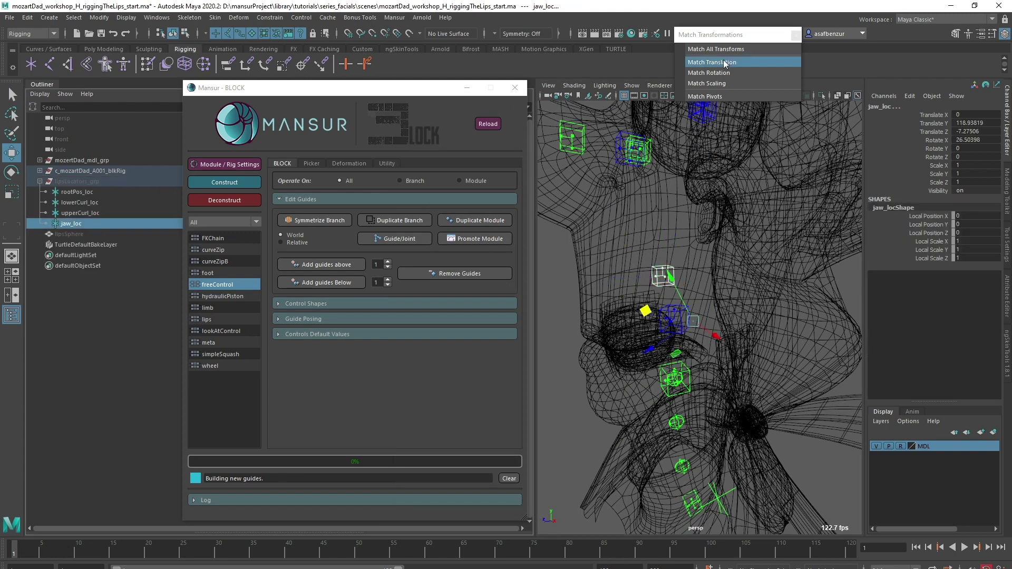
pyautogui.keyDown('alt'); pyautogui.moveTo(733, 272); pyautogui.dragTo(693, 276); pyautogui.keyUp('alt')
# Make the MDL layer selectable and add the jaw guide's joint as a skin influence on the body mesh.
pyautogui.click(400, 240)
pyautogui.click(901, 446)
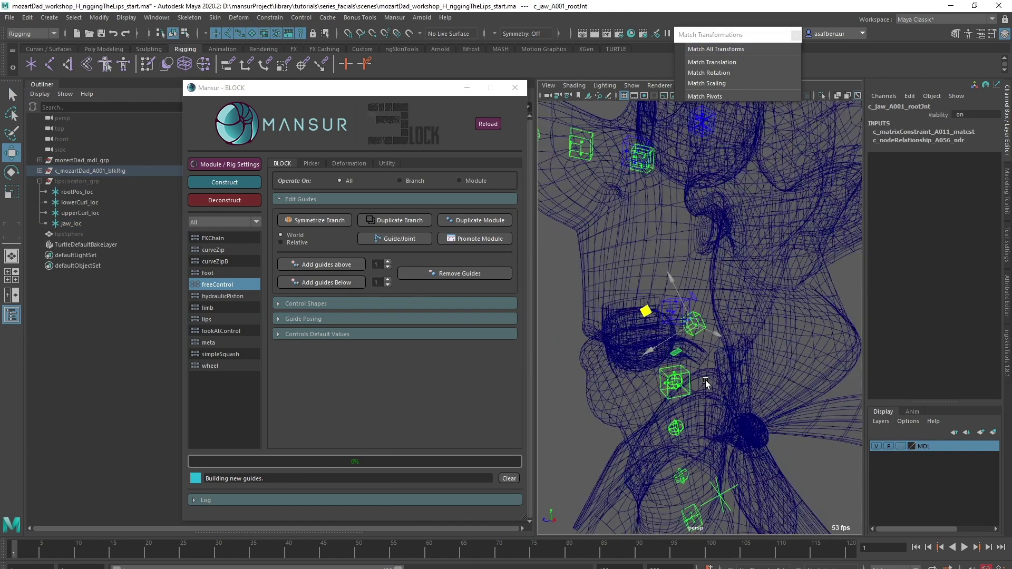
pyautogui.press('5')
pyautogui.keyDown('shift'); pyautogui.click(707, 381); pyautogui.keyUp('shift')
pyautogui.click(214, 18)
pyautogui.moveTo(316, 268)
pyautogui.click(370, 268)
# Import the saved skinning file onto the body mesh with ngSkinTools, then clear the selection.
pyautogui.click(679, 261)
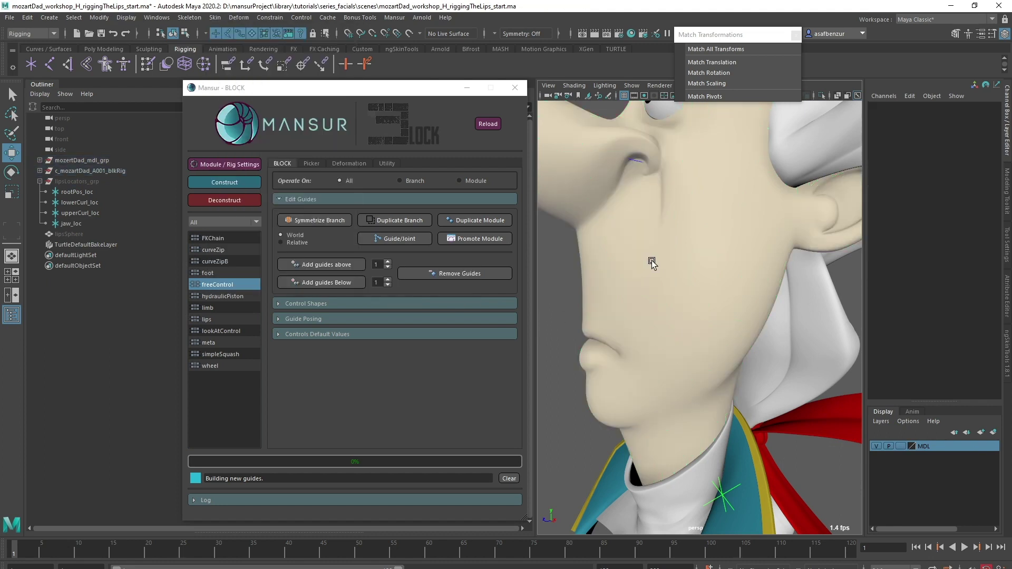
pyautogui.click(1007, 351)
pyautogui.click(815, 85)
pyautogui.moveTo(825, 96)
pyautogui.click(867, 99)
pyautogui.scroll(5, 37, 109)
pyautogui.click(42, 72)
pyautogui.doubleClick(129, 157)
pyautogui.click(111, 318)
pyautogui.click(943, 123)
pyautogui.moveTo(644, 344)
pyautogui.keyDown('alt'); pyautogui.mouseDown()
pyautogui.moveTo(738, 316)
pyautogui.moveTo(656, 316)
pyautogui.mouseUp(); pyautogui.keyUp('alt')
pyautogui.press('w')
pyautogui.click(574, 293)
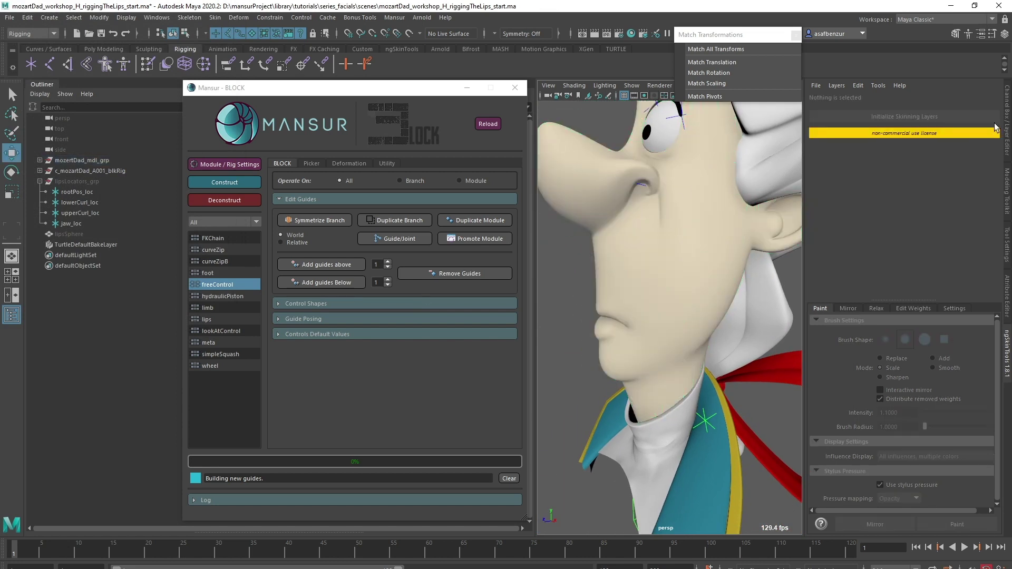
# Construct only the jaw module from its guide, operating on the single module.
pyautogui.click(1006, 121)
pyautogui.press('4')
pyautogui.click(40, 181)
pyautogui.click(709, 307)
pyautogui.click(468, 182)
pyautogui.click(234, 183)
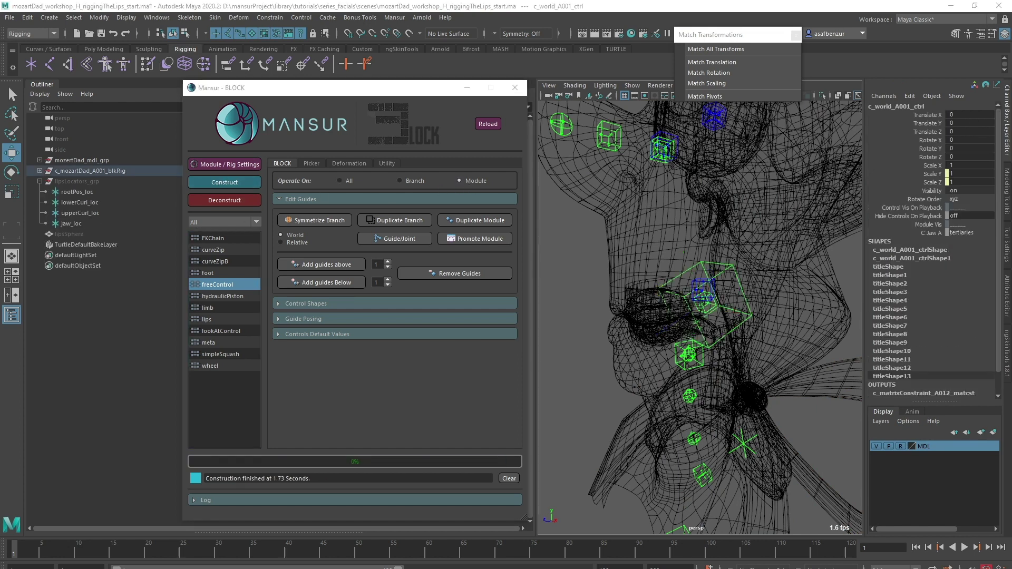
# Rotate the jaw control to test the mouth deformation, then undo the rotation.
pyautogui.click(732, 260)
pyautogui.press('5')
pyautogui.press('e')
pyautogui.moveTo(674, 285)
pyautogui.mouseDown()
pyautogui.moveTo(672, 307)
pyautogui.moveTo(716, 334)
pyautogui.moveTo(686, 327)
pyautogui.mouseUp()
pyautogui.hotkey('ctrl', 'z')
pyautogui.hotkey('ctrl', 'z')
pyautogui.click(715, 335)
pyautogui.click(264, 347)
pyautogui.click(577, 343)
# Deconstruct the entire rig again with the operation scope set to All, then return to shaded display.
pyautogui.press('4')
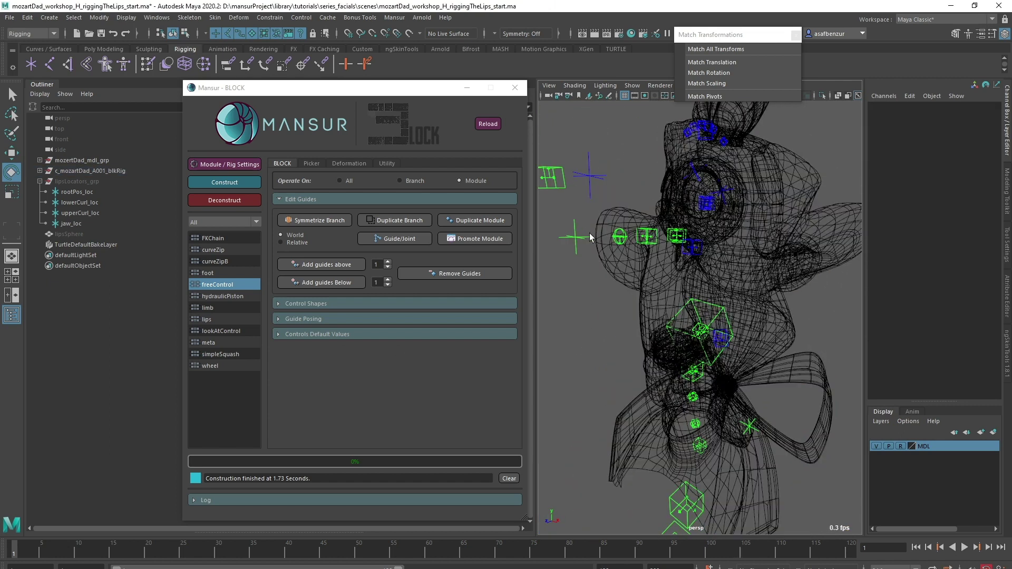
pyautogui.click(575, 251)
pyautogui.click(336, 181)
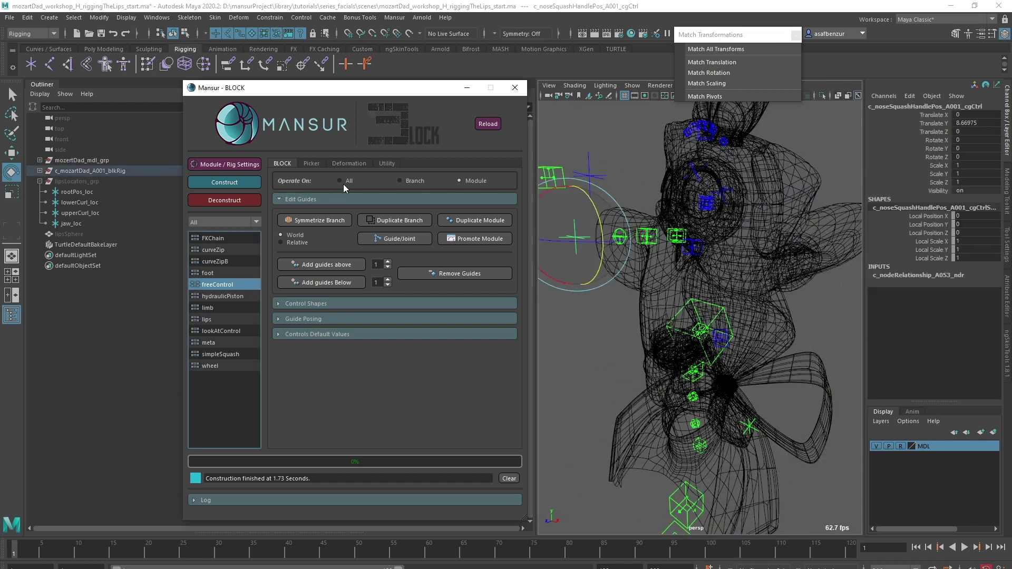
pyautogui.click(225, 199)
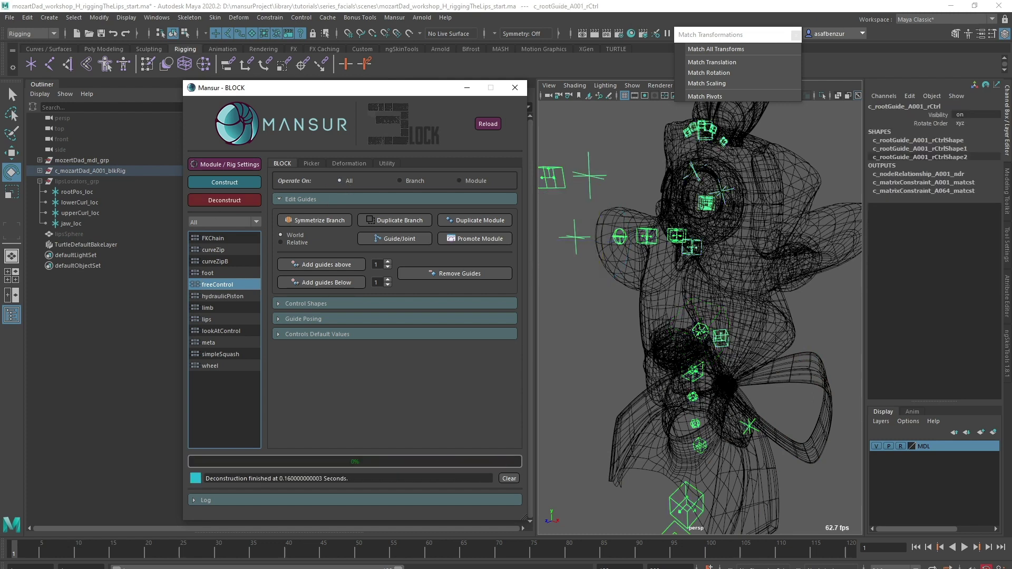
pyautogui.click(583, 332)
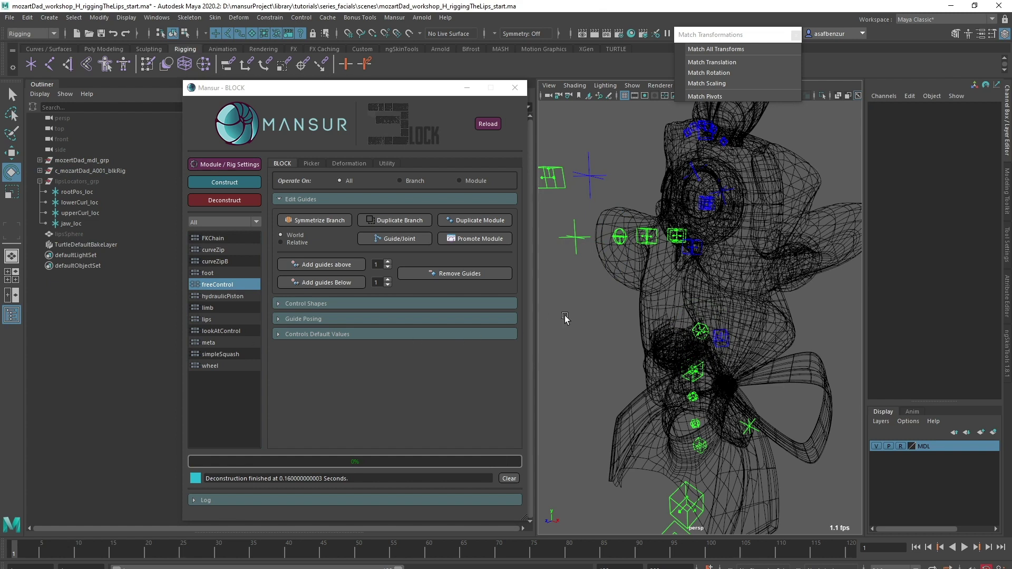
pyautogui.press('5')
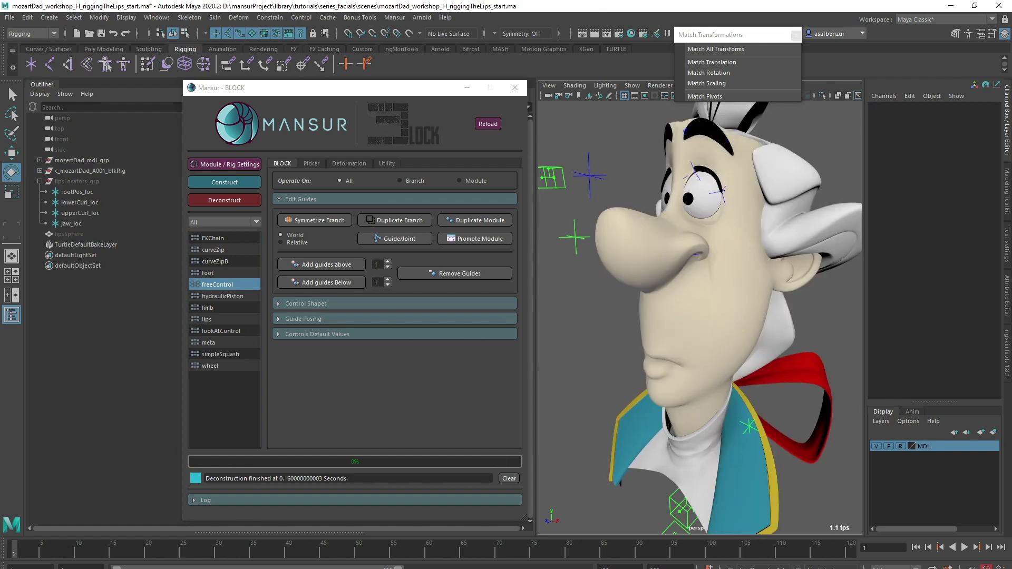
# Open the lips module's specific creation settings with the head root guide selected as its parent.
pyautogui.click(231, 321)
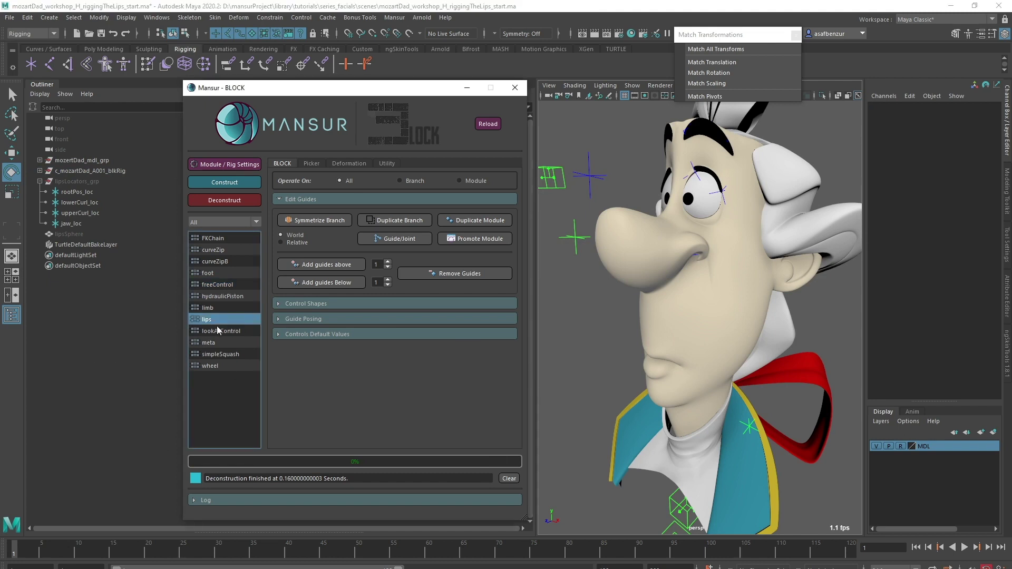
pyautogui.moveTo(227, 324)
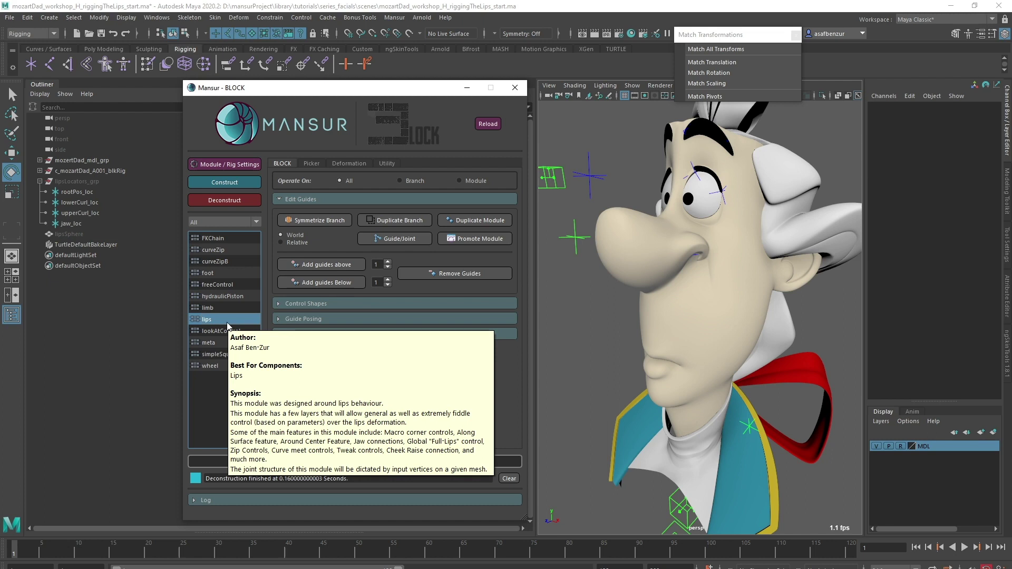
pyautogui.click(616, 360)
pyautogui.press('4')
pyautogui.keyDown('alt'); pyautogui.moveTo(689, 374); pyautogui.dragTo(668, 370); pyautogui.keyUp('alt')
pyautogui.keyDown('alt'); pyautogui.moveTo(669, 372); pyautogui.dragTo(733, 408, button='right'); pyautogui.keyUp('alt')
pyautogui.click(700, 380)
pyautogui.keyDown('alt'); pyautogui.moveTo(732, 408); pyautogui.dragTo(691, 400); pyautogui.keyUp('alt')
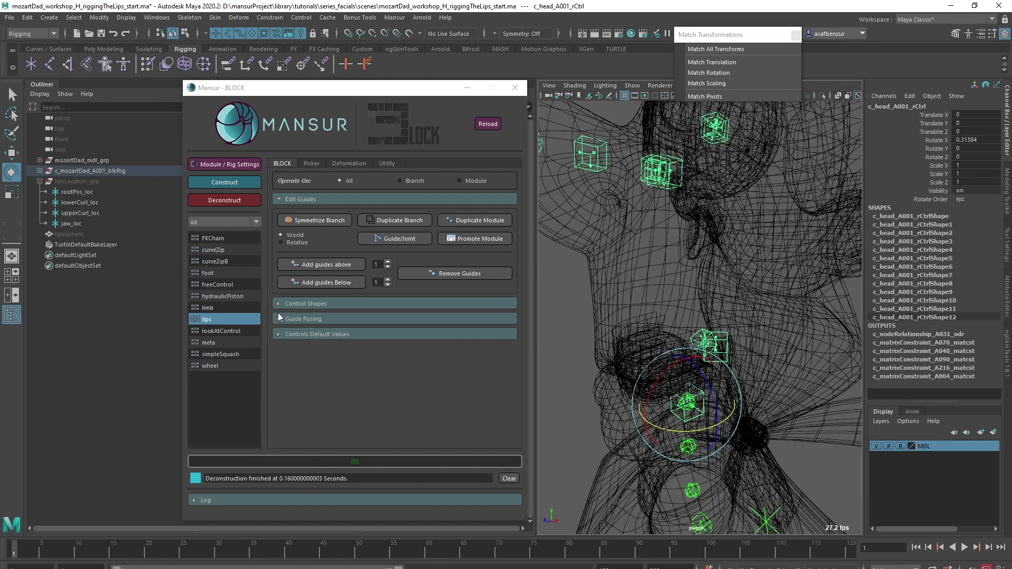
pyautogui.doubleClick(215, 319)
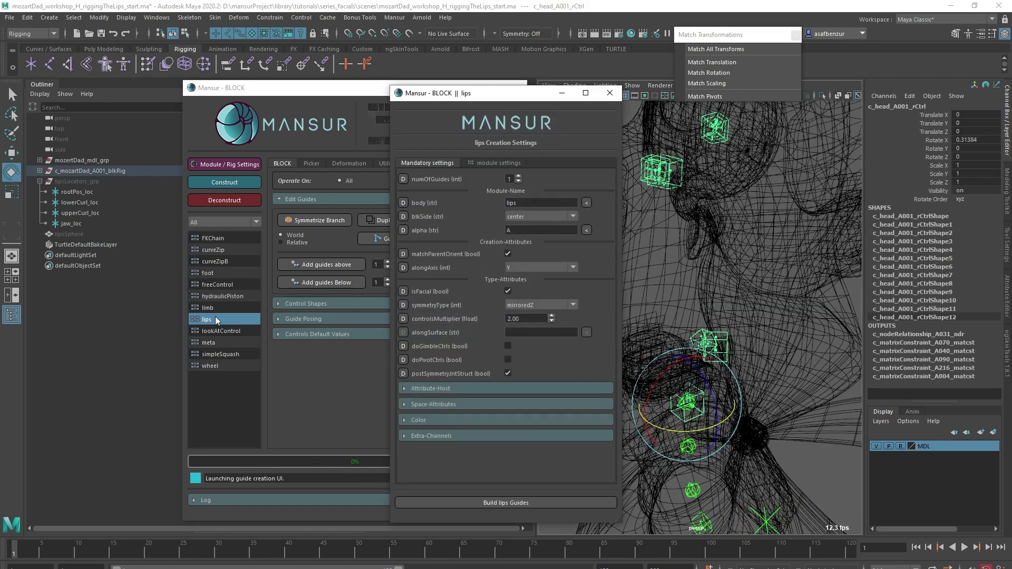
pyautogui.click(496, 164)
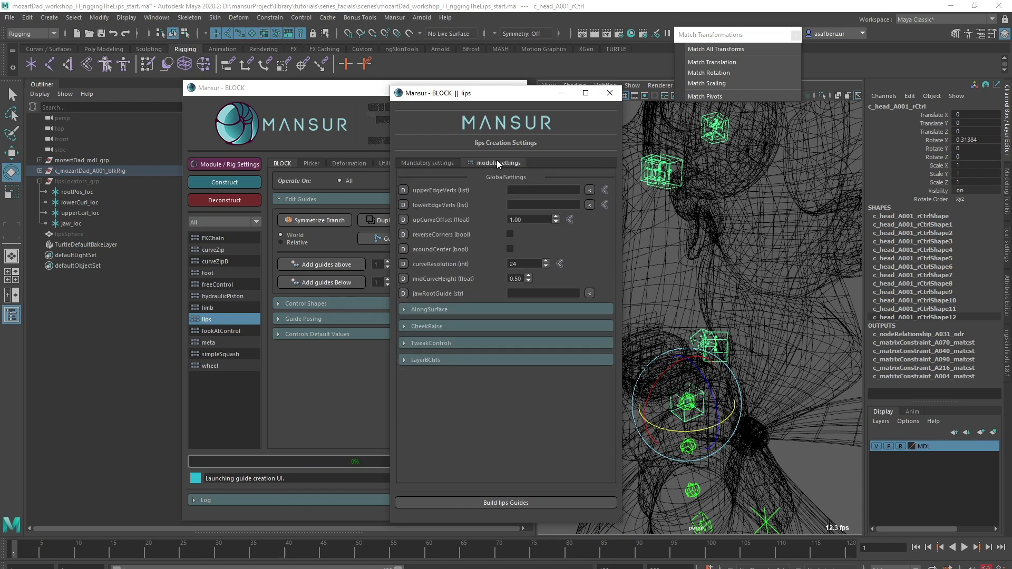
# Make the MDL layer selectable and select the body mesh around the mouth.
pyautogui.click(510, 205)
pyautogui.keyDown('alt'); pyautogui.moveTo(725, 326); pyautogui.dragTo(743, 329); pyautogui.keyUp('alt')
pyautogui.press('5')
pyautogui.click(901, 446)
pyautogui.keyDown('alt'); pyautogui.moveTo(748, 409); pyautogui.dragTo(730, 337); pyautogui.keyUp('alt')
pyautogui.click(707, 307)
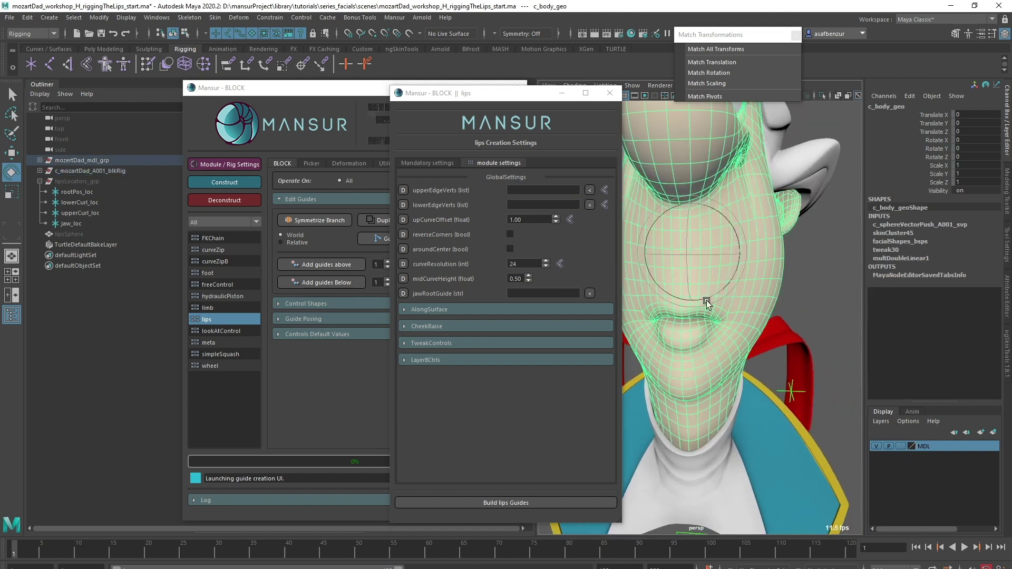
# Select the loop of faces along the inner edge of the lips and isolate it in the viewport.
pyautogui.keyDown('alt'); pyautogui.moveTo(708, 307); pyautogui.dragTo(736, 344, button='right'); pyautogui.keyUp('alt')
pyautogui.keyDown('alt'); pyautogui.moveTo(736, 343); pyautogui.dragTo(734, 355, button='middle'); pyautogui.keyUp('alt')
pyautogui.moveTo(707, 325); pyautogui.dragTo(707, 289, button='right')
pyautogui.click(713, 333)
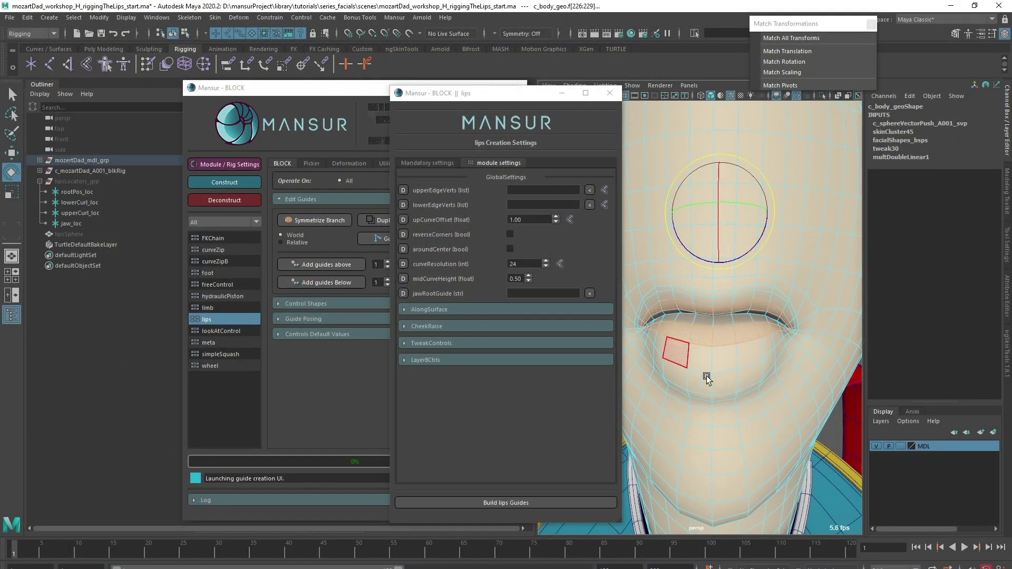
pyautogui.moveTo(707, 377)
pyautogui.keyDown('alt'); pyautogui.mouseDown()
pyautogui.moveTo(683, 379)
pyautogui.moveTo(740, 371)
pyautogui.moveTo(679, 374)
pyautogui.moveTo(736, 371)
pyautogui.moveTo(707, 395)
pyautogui.mouseUp(); pyautogui.keyUp('alt')
pyautogui.scroll(2, 708, 396)
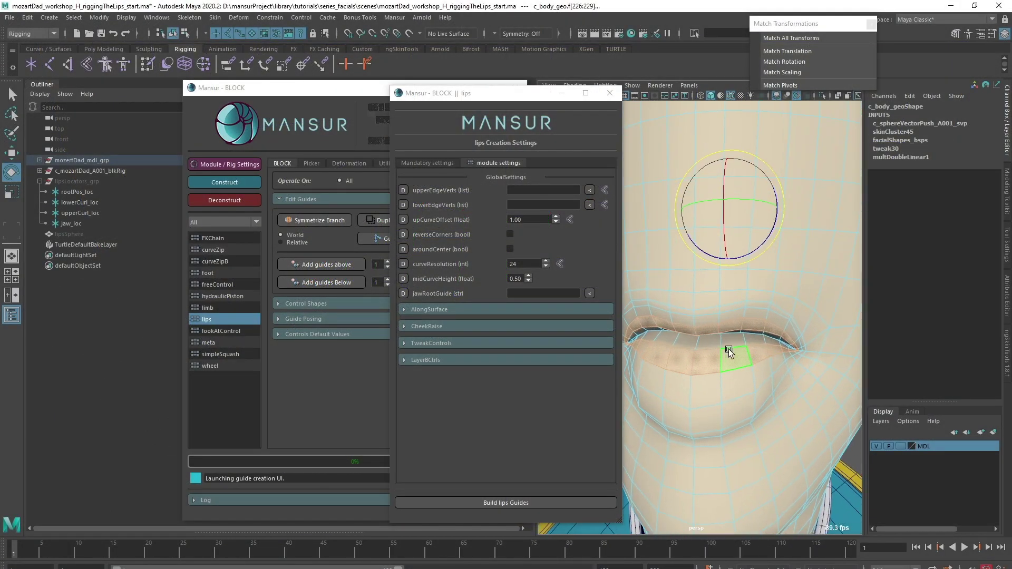
pyautogui.moveTo(666, 344); pyautogui.dragTo(671, 313, button='right')
pyautogui.click(667, 342)
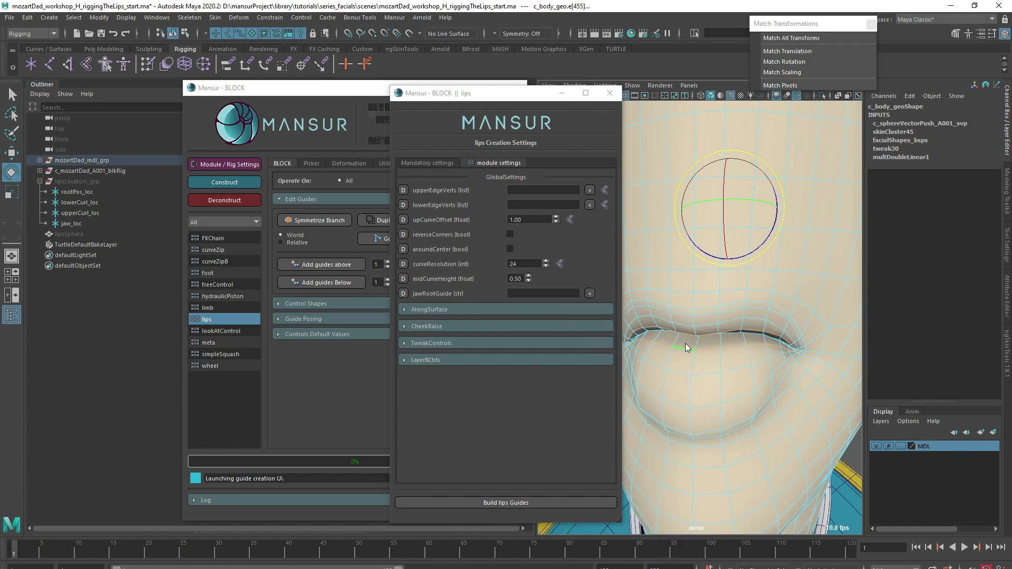
pyautogui.moveTo(680, 348); pyautogui.dragTo(680, 369, button='right')
pyautogui.click(656, 363)
pyautogui.keyDown('shift'); pyautogui.doubleClick(656, 361); pyautogui.keyUp('shift')
pyautogui.hotkey('ctrl', '1')
pyautogui.scroll(-1, 770, 372)
pyautogui.press('f')
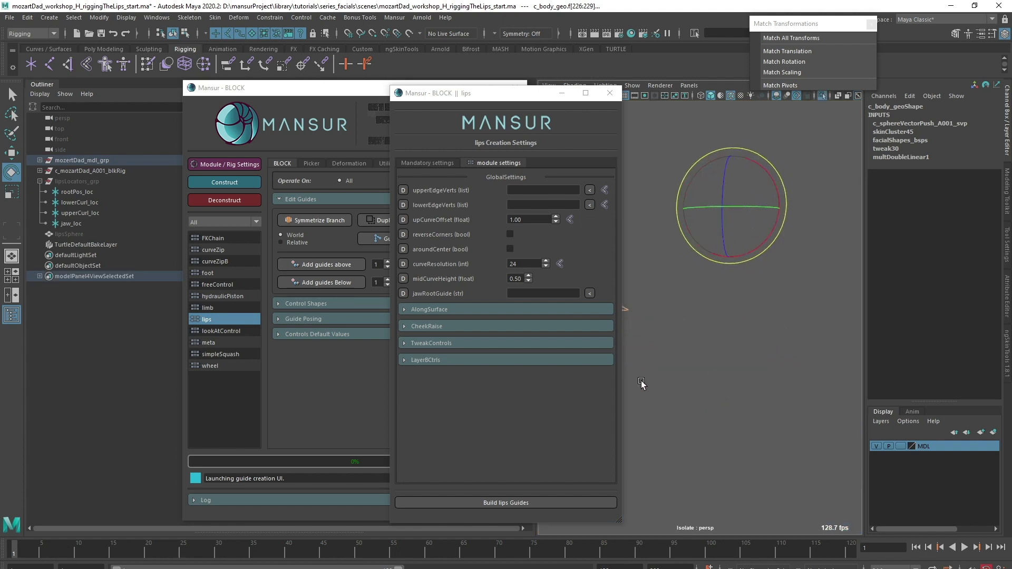
# Select the upper lip edge vertices from corner to corner and assign them to upperEdgeVerts.
pyautogui.keyDown('alt'); pyautogui.moveTo(676, 301); pyautogui.dragTo(622, 290, button='middle'); pyautogui.keyUp('alt')
pyautogui.moveTo(790, 332); pyautogui.dragTo(737, 341, button='right')
pyautogui.click(806, 370)
pyautogui.press('f')
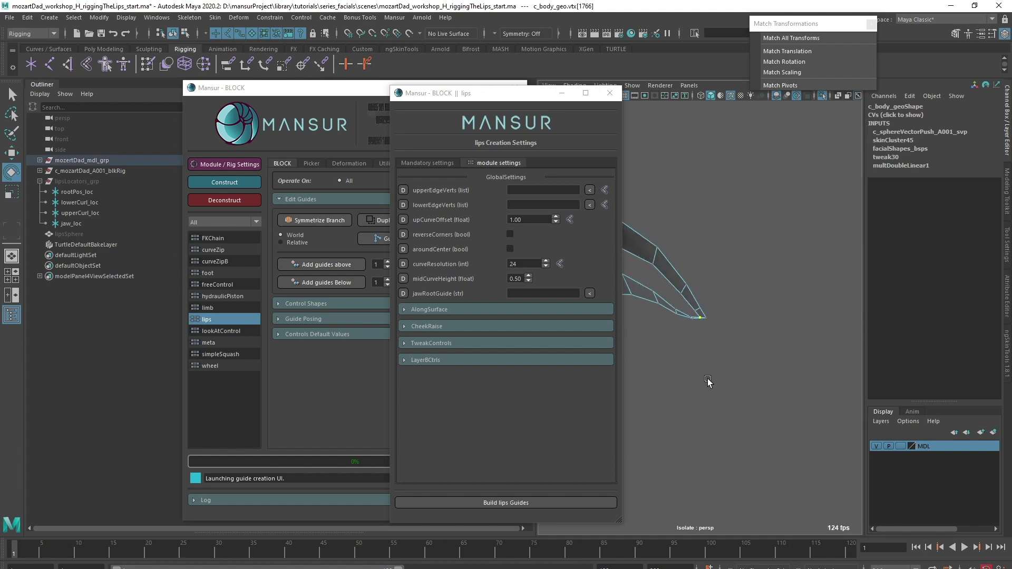
pyautogui.keyDown('alt'); pyautogui.moveTo(704, 377); pyautogui.dragTo(748, 345, button='middle'); pyautogui.keyUp('alt')
pyautogui.keyDown('shift'); pyautogui.doubleClick(693, 230); pyautogui.keyUp('shift')
pyautogui.scroll(-3, 696, 235)
pyautogui.keyDown('alt'); pyautogui.moveTo(696, 306); pyautogui.dragTo(821, 309, button='middle'); pyautogui.keyUp('alt')
pyautogui.keyDown('alt'); pyautogui.moveTo(654, 328); pyautogui.dragTo(721, 333); pyautogui.keyUp('alt')
pyautogui.keyDown('shift'); pyautogui.doubleClick(669, 298); pyautogui.keyUp('shift')
pyautogui.click(589, 191)
# Select the lower lip edge vertices and assign them to lowerEdgeVerts.
pyautogui.keyDown('alt'); pyautogui.moveTo(780, 331); pyautogui.dragTo(676, 324, button='middle'); pyautogui.keyUp('alt')
pyautogui.keyDown('alt'); pyautogui.moveTo(675, 324); pyautogui.dragTo(732, 332); pyautogui.keyUp('alt')
pyautogui.keyDown('shift'); pyautogui.doubleClick(732, 330); pyautogui.keyUp('shift')
pyautogui.click(589, 205)
# Return the body mesh to object mode, clear the selection and turn off viewport isolation.
pyautogui.keyDown('alt'); pyautogui.moveTo(768, 414); pyautogui.dragTo(791, 399); pyautogui.keyUp('alt')
pyautogui.keyDown('alt'); pyautogui.moveTo(791, 399); pyautogui.dragTo(692, 396, button='middle'); pyautogui.keyUp('alt')
pyautogui.keyDown('alt'); pyautogui.moveTo(692, 393); pyautogui.dragTo(662, 380, button='right'); pyautogui.keyUp('alt')
pyautogui.moveTo(728, 296); pyautogui.dragTo(759, 271, button='right')
pyautogui.click(755, 356)
pyautogui.hotkey('ctrl', '1')
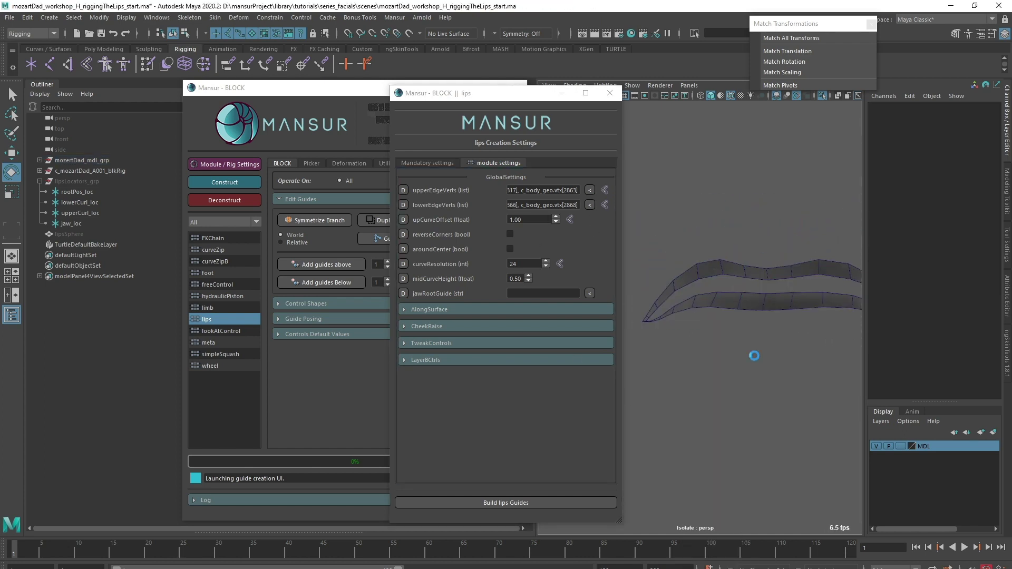
# Expand the lips module's TweakControls settings and build the lips guides.
pyautogui.keyDown('alt'); pyautogui.moveTo(755, 356); pyautogui.dragTo(713, 337, button='right'); pyautogui.keyUp('alt')
pyautogui.scroll(-5, 711, 337)
pyautogui.keyDown('alt'); pyautogui.moveTo(685, 335); pyautogui.dragTo(708, 365); pyautogui.keyUp('alt')
pyautogui.click(443, 344)
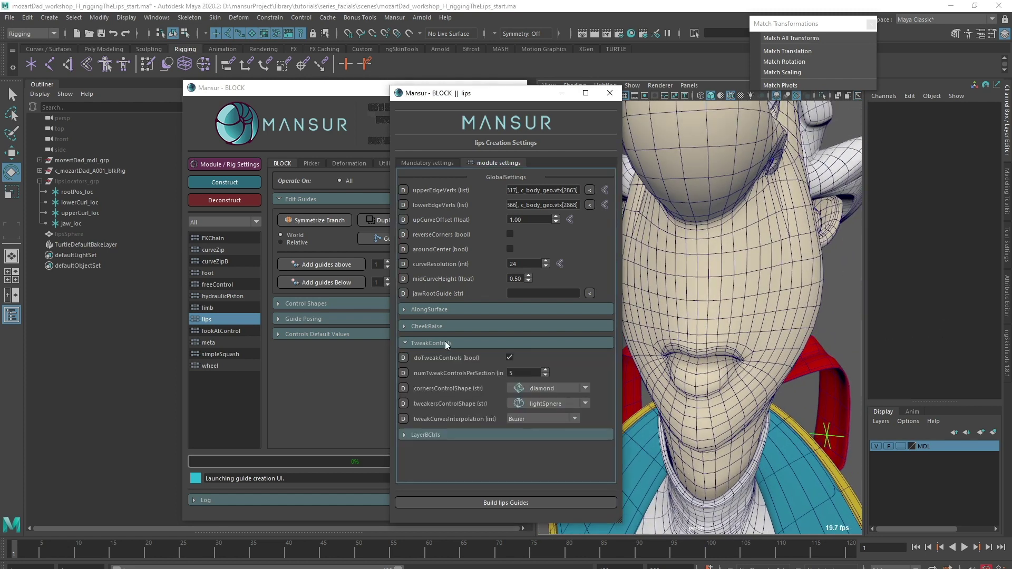
pyautogui.click(482, 502)
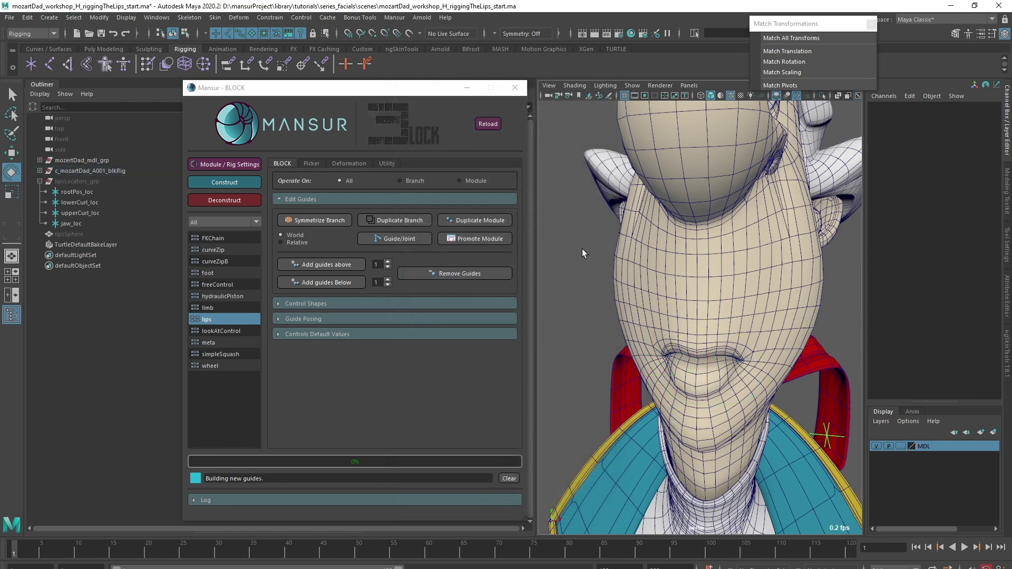
# Turn on joint display in the viewport and inspect the lip joints around the mouth.
pyautogui.click(632, 85)
pyautogui.click(652, 259)
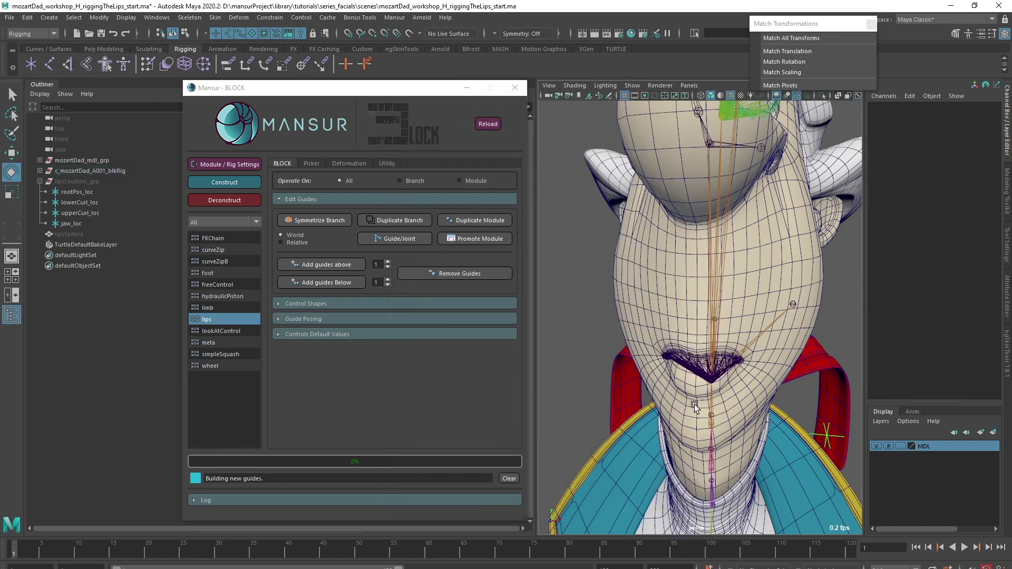
pyautogui.keyDown('alt'); pyautogui.moveTo(696, 411); pyautogui.dragTo(711, 412); pyautogui.keyUp('alt')
pyautogui.keyDown('alt'); pyautogui.moveTo(711, 412); pyautogui.dragTo(735, 431, button='right'); pyautogui.keyUp('alt')
pyautogui.keyDown('alt'); pyautogui.moveTo(735, 432); pyautogui.dragTo(782, 343); pyautogui.keyUp('alt')
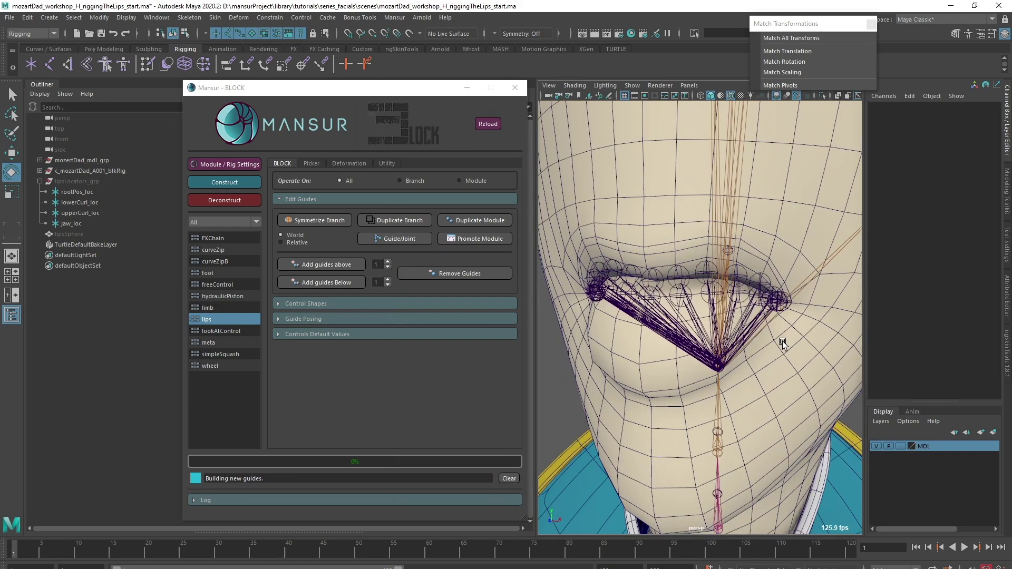
pyautogui.click(706, 270)
pyautogui.press('q')
pyautogui.keyDown('alt'); pyautogui.moveTo(757, 329); pyautogui.dragTo(671, 346, button='right'); pyautogui.keyUp('alt')
pyautogui.click(606, 332)
pyautogui.keyDown('alt'); pyautogui.moveTo(731, 348); pyautogui.dragTo(660, 354); pyautogui.keyUp('alt')
# Set the MDL layer to reference and move the lips root guide up about 4.8 units in wireframe view.
pyautogui.click(898, 446)
pyautogui.click(898, 446)
pyautogui.moveTo(725, 347)
pyautogui.keyDown('alt'); pyautogui.mouseDown()
pyautogui.moveTo(681, 348)
pyautogui.moveTo(709, 364)
pyautogui.mouseUp(); pyautogui.keyUp('alt')
pyautogui.press('4')
pyautogui.click(718, 365)
pyautogui.press('w')
pyautogui.keyDown('alt'); pyautogui.moveTo(715, 363); pyautogui.dragTo(693, 351, button='right'); pyautogui.keyUp('alt')
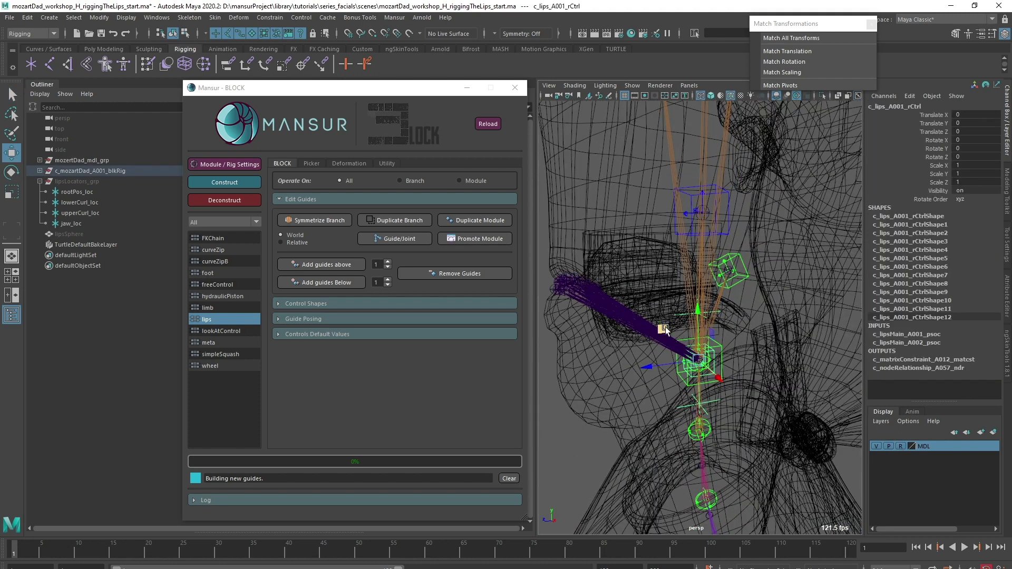
pyautogui.moveTo(660, 329); pyautogui.dragTo(662, 212)
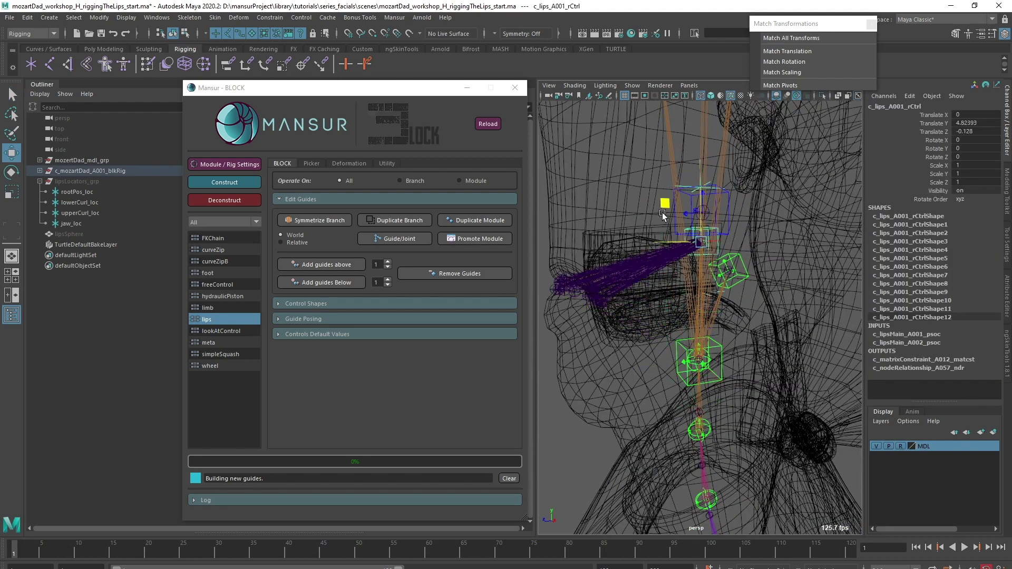
# Unhide the lipsSphere helper and view it around the character's head in wireframe display.
pyautogui.click(66, 234)
pyautogui.hotkey('shift', 'h')
pyautogui.keyDown('alt'); pyautogui.moveTo(754, 374); pyautogui.dragTo(694, 389, button='right'); pyautogui.keyUp('alt')
pyautogui.moveTo(694, 389)
pyautogui.keyDown('alt'); pyautogui.mouseDown()
pyautogui.moveTo(751, 391)
pyautogui.moveTo(771, 404)
pyautogui.moveTo(731, 400)
pyautogui.mouseUp(); pyautogui.keyUp('alt')
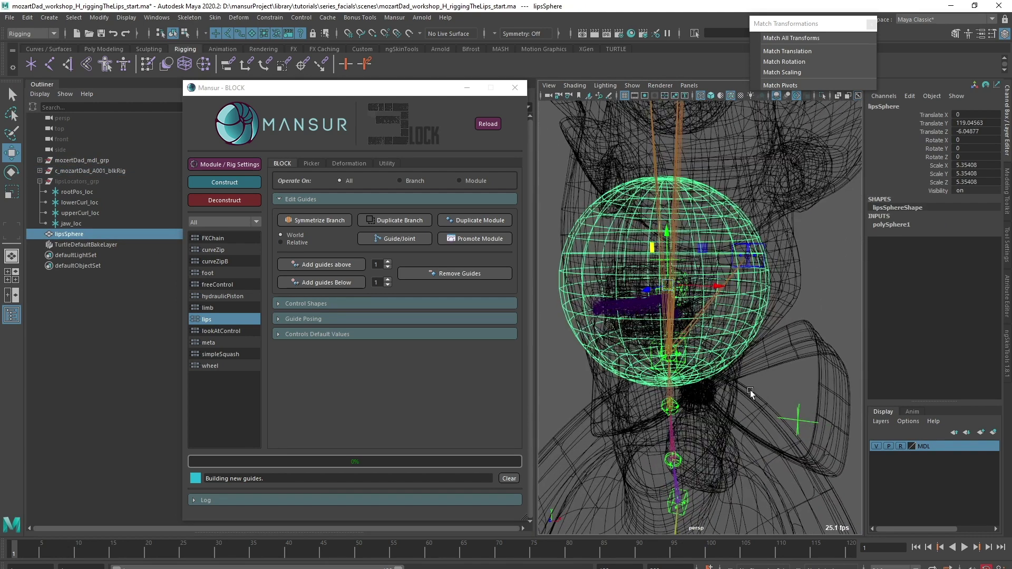
pyautogui.press('5')
pyautogui.press('4')
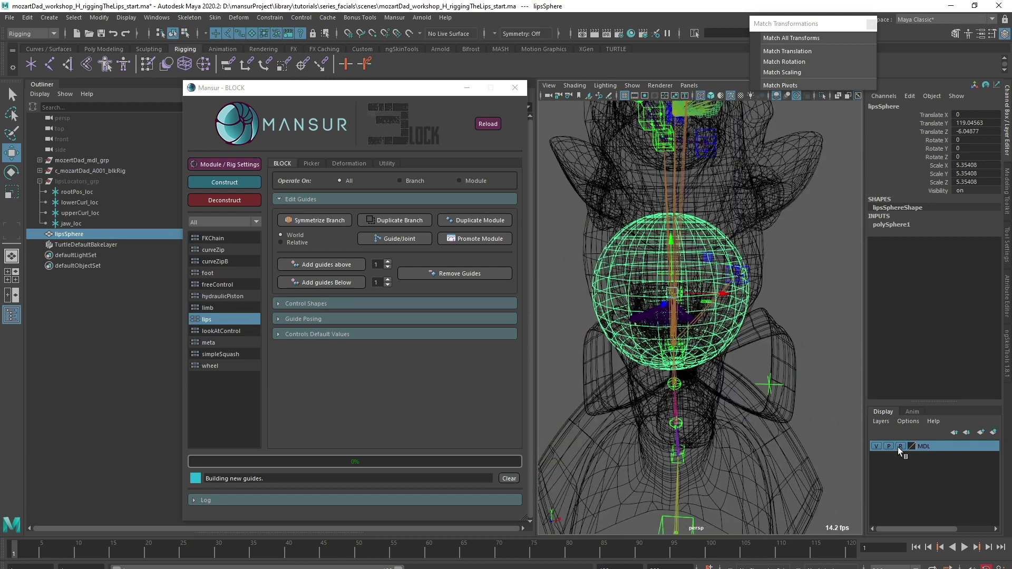
# Compare lipsSphere with the mouth while the MDL layer is templated, hide the sphere again and return the layer to reference.
pyautogui.click(899, 447)
pyautogui.click(900, 447)
pyautogui.keyDown('alt'); pyautogui.moveTo(733, 419); pyautogui.dragTo(645, 424); pyautogui.keyUp('alt')
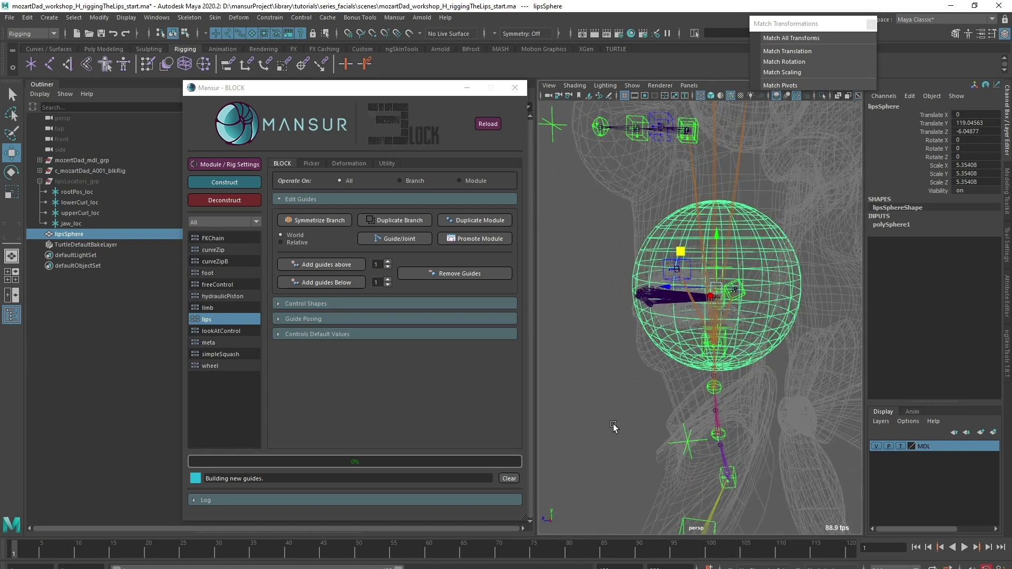
pyautogui.keyDown('alt'); pyautogui.moveTo(613, 425); pyautogui.dragTo(818, 448); pyautogui.keyUp('alt')
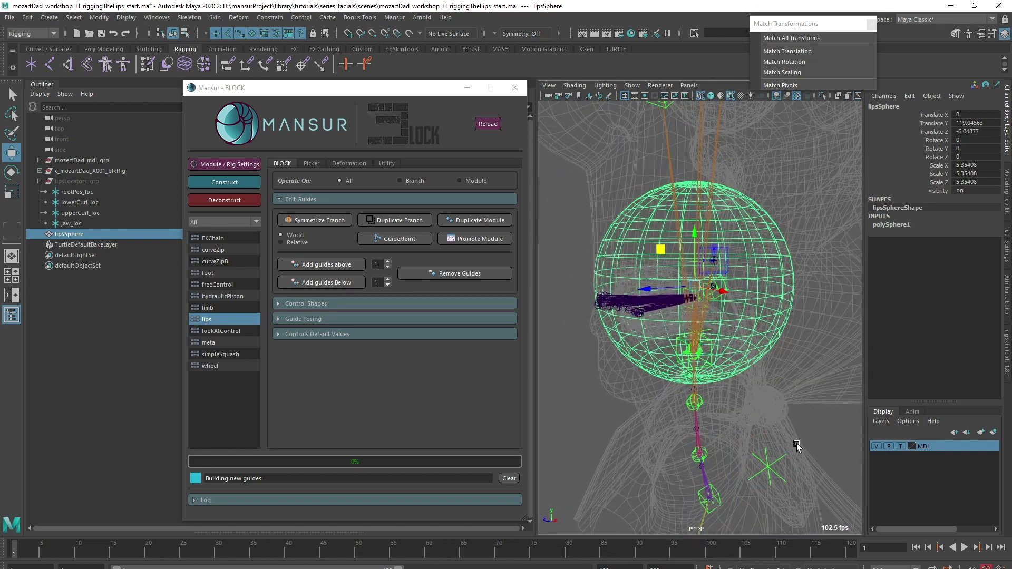
pyautogui.hotkey('ctrl', 'h')
pyautogui.click(901, 447)
# Match all transforms of the lips root guide to rootPos_loc.
pyautogui.scroll(3, 705, 406)
pyautogui.scroll(3, 705, 406)
pyautogui.click(730, 270)
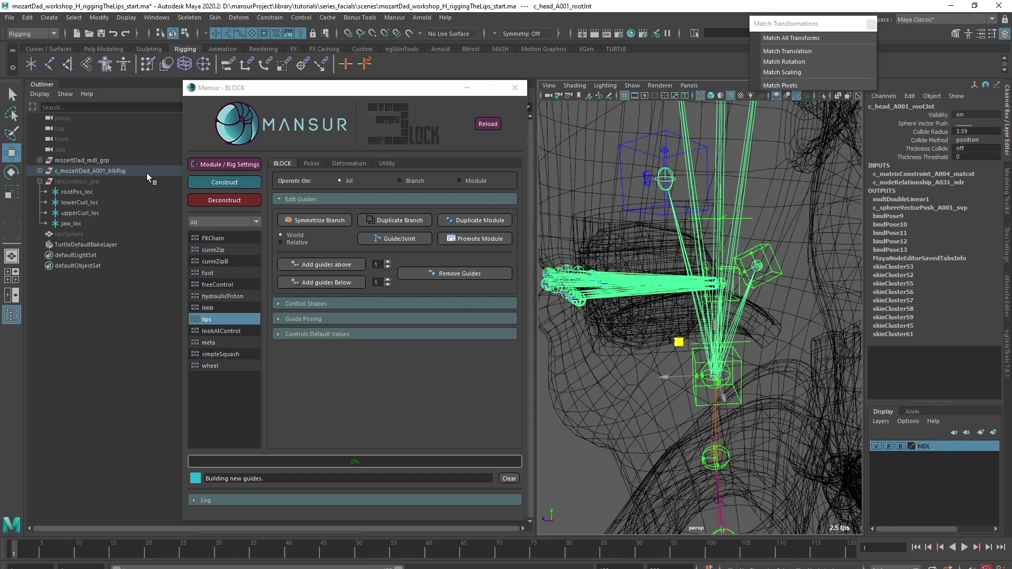
pyautogui.click(115, 171)
pyautogui.click(977, 159)
pyautogui.click(976, 191)
pyautogui.click(560, 481)
pyautogui.click(729, 269)
pyautogui.click(77, 192)
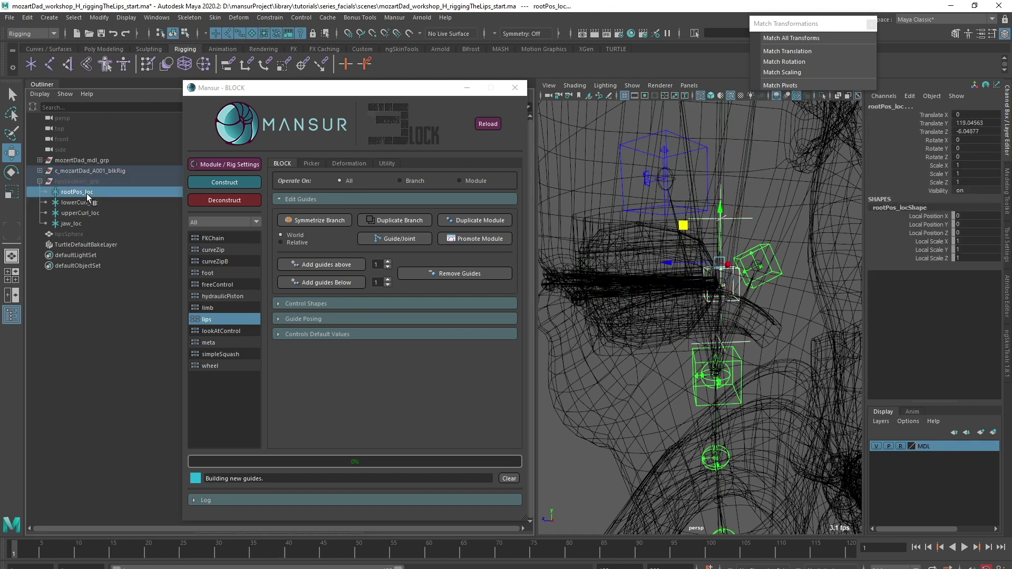
pyautogui.click(799, 38)
pyautogui.click(571, 472)
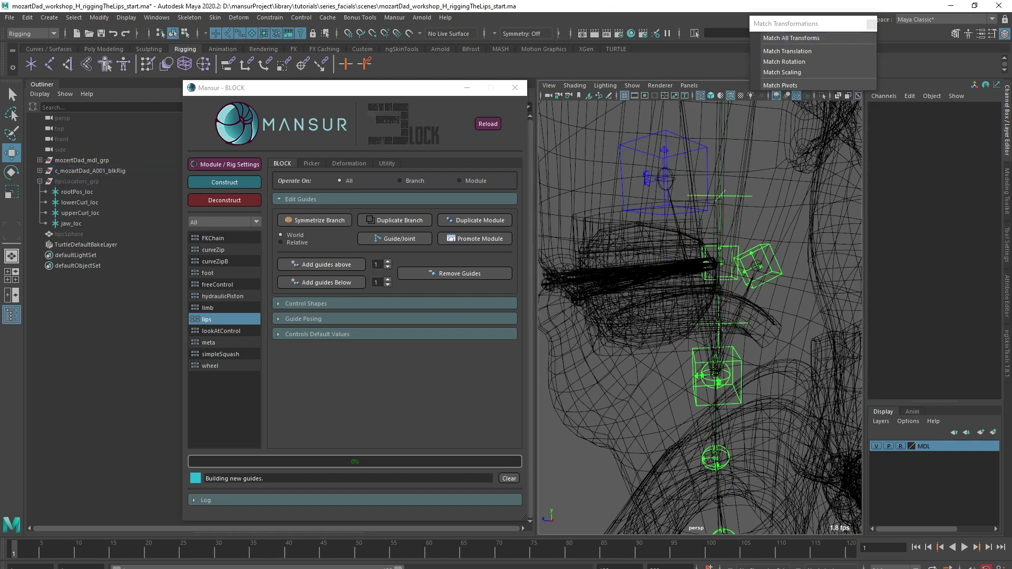
# Match all transforms of the upper and lower lip curl pivot guides to upperCurl_loc and lowerCurl_loc.
pyautogui.click(736, 185)
pyautogui.keyDown('alt'); pyautogui.moveTo(742, 324); pyautogui.dragTo(716, 359); pyautogui.keyUp('alt')
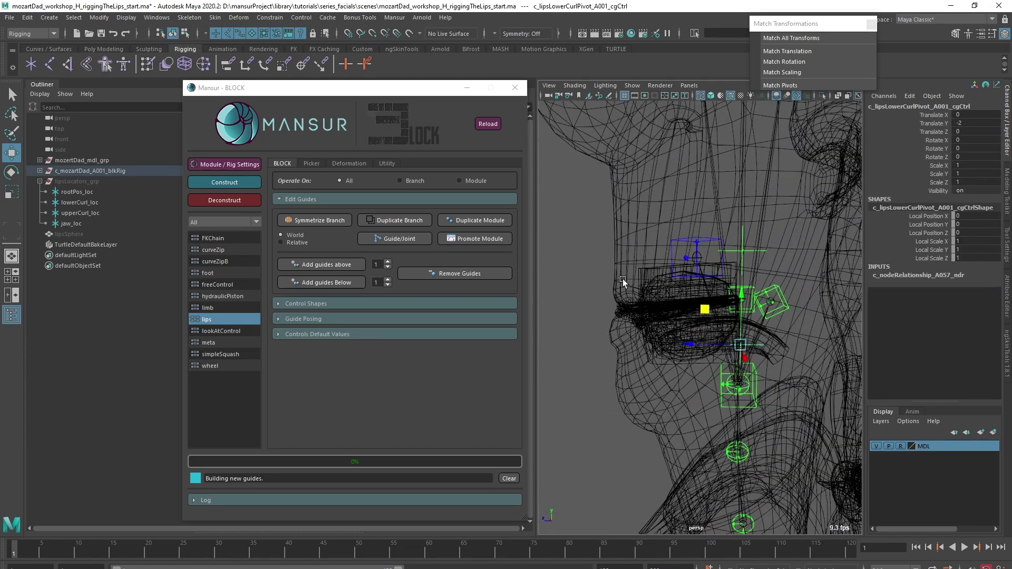
pyautogui.keyDown('alt'); pyautogui.moveTo(758, 319); pyautogui.dragTo(751, 302); pyautogui.keyUp('alt')
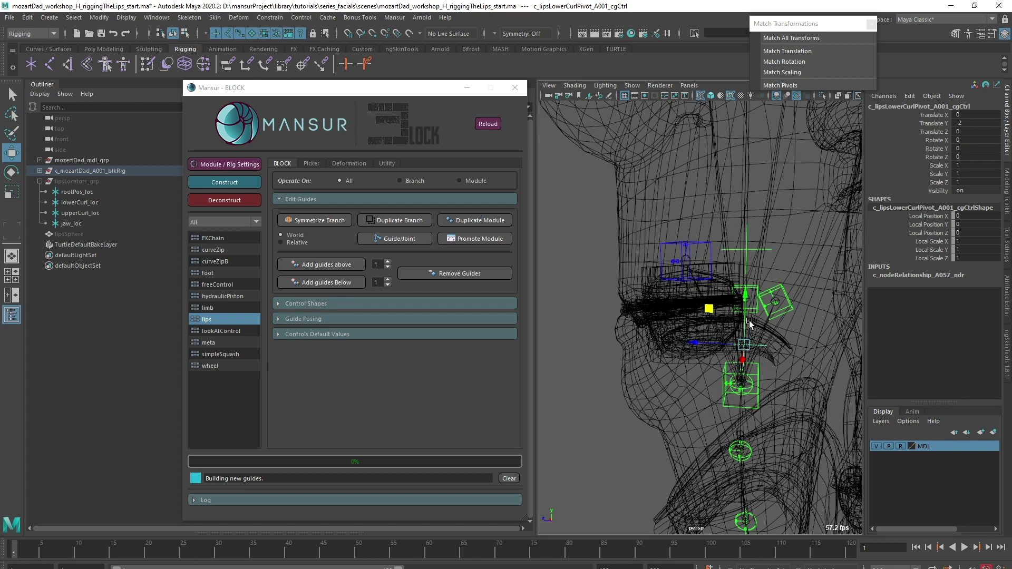
pyautogui.click(88, 211)
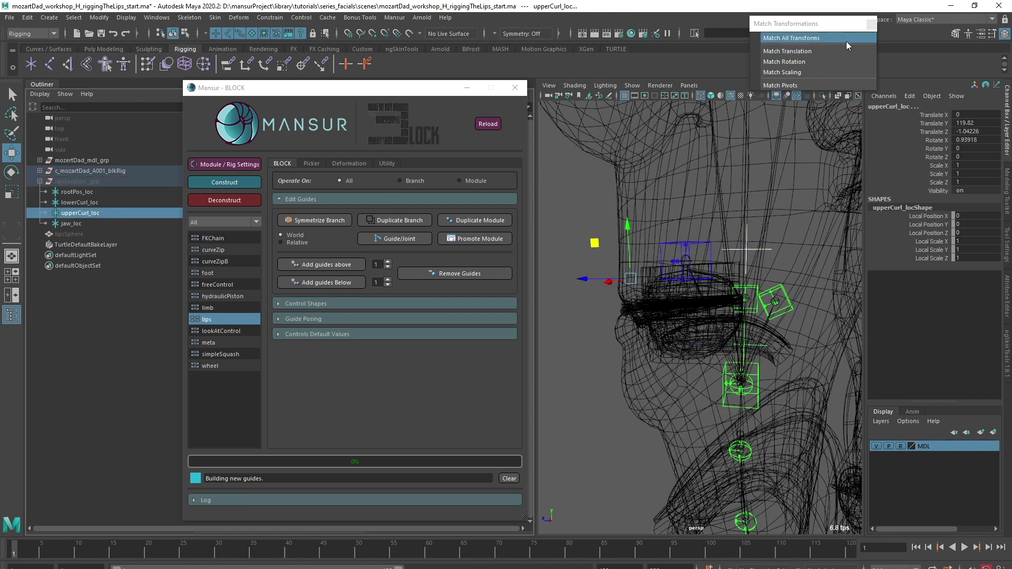
pyautogui.click(761, 346)
pyautogui.click(79, 203)
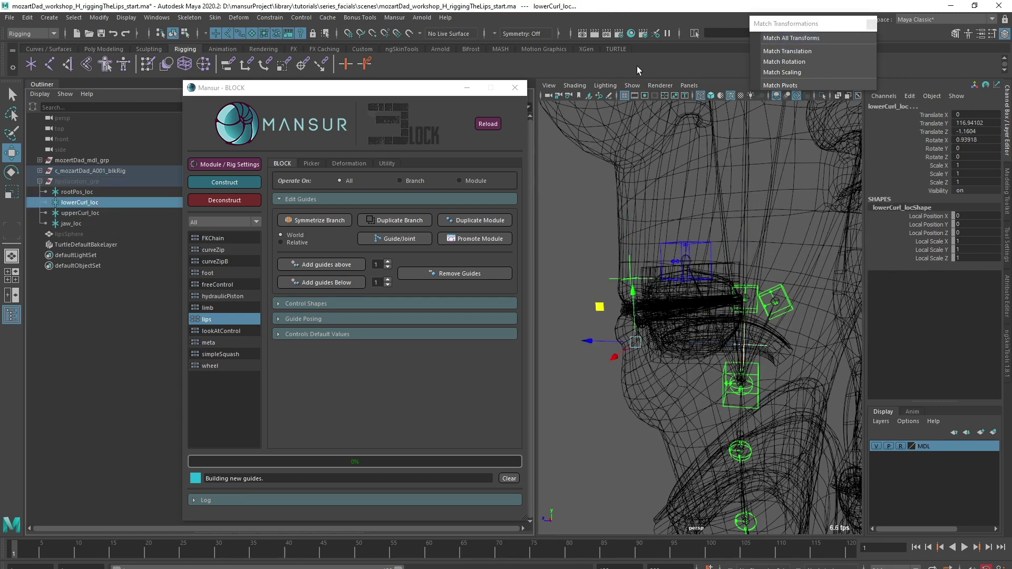
pyautogui.press('f')
# Construct only the jaw and lips modules by operating on Module.
pyautogui.moveTo(724, 354)
pyautogui.keyDown('alt'); pyautogui.mouseDown()
pyautogui.moveTo(760, 353)
pyautogui.moveTo(709, 357)
pyautogui.mouseUp(); pyautogui.keyUp('alt')
pyautogui.click(796, 276)
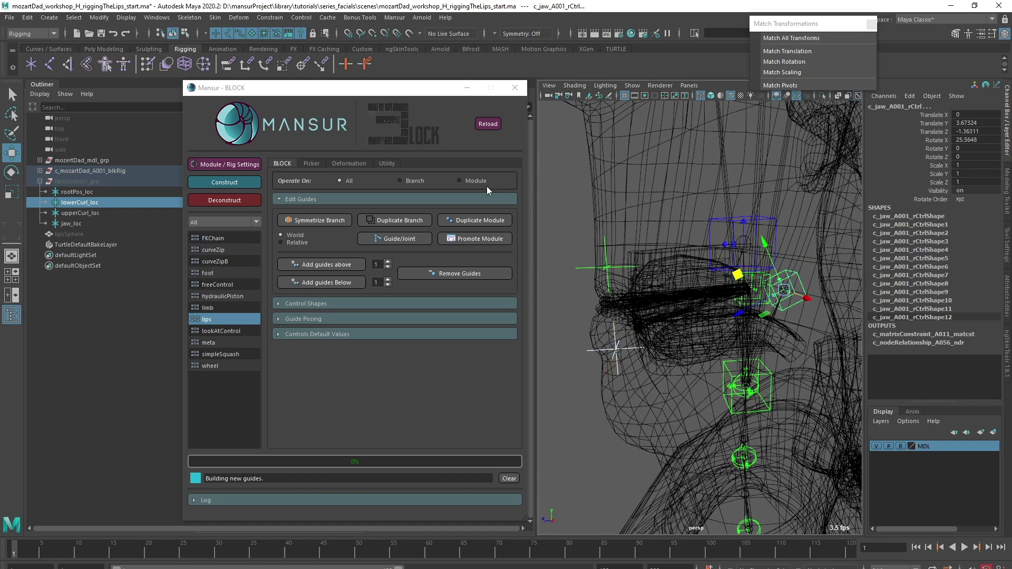
pyautogui.click(471, 182)
pyautogui.click(198, 180)
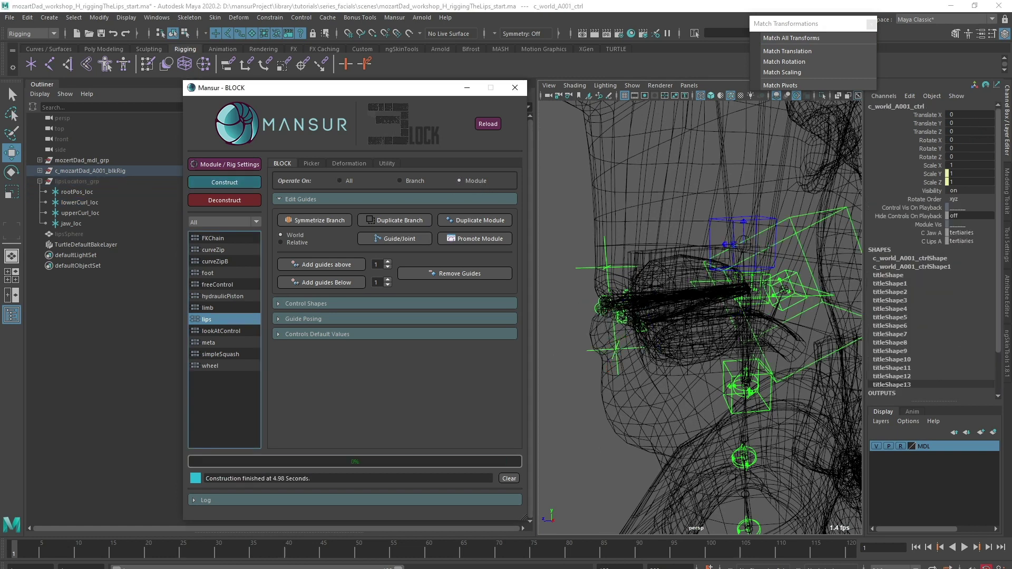
# Examine the newly built jaw and lips controls around the mouth from several angles.
pyautogui.click(568, 420)
pyautogui.keyDown('alt'); pyautogui.moveTo(568, 420); pyautogui.dragTo(670, 404); pyautogui.keyUp('alt')
pyautogui.click(754, 364)
pyautogui.keyDown('alt'); pyautogui.moveTo(757, 397); pyautogui.dragTo(654, 377, button='right'); pyautogui.keyUp('alt')
pyautogui.click(667, 378)
pyautogui.moveTo(653, 378)
pyautogui.keyDown('alt'); pyautogui.mouseDown()
pyautogui.moveTo(667, 377)
pyautogui.moveTo(669, 408)
pyautogui.moveTo(628, 396)
pyautogui.moveTo(646, 395)
pyautogui.mouseUp(); pyautogui.keyUp('alt')
pyautogui.keyDown('alt'); pyautogui.moveTo(645, 395); pyautogui.dragTo(685, 435, button='right'); pyautogui.keyUp('alt')
pyautogui.keyDown('alt'); pyautogui.moveTo(685, 434); pyautogui.dragTo(707, 374); pyautogui.keyUp('alt')
pyautogui.click(732, 299)
pyautogui.keyDown('alt'); pyautogui.moveTo(732, 300); pyautogui.dragTo(641, 379); pyautogui.keyUp('alt')
# Test moving the lower middle lip control and undo the move.
pyautogui.click(749, 349)
pyautogui.keyDown('alt'); pyautogui.moveTo(753, 316); pyautogui.dragTo(699, 360); pyautogui.keyUp('alt')
pyautogui.keyDown('shift'); pyautogui.click(604, 352); pyautogui.keyUp('shift')
pyautogui.moveTo(632, 277); pyautogui.dragTo(633, 224)
pyautogui.scroll(3, 675, 269)
pyautogui.click(720, 315)
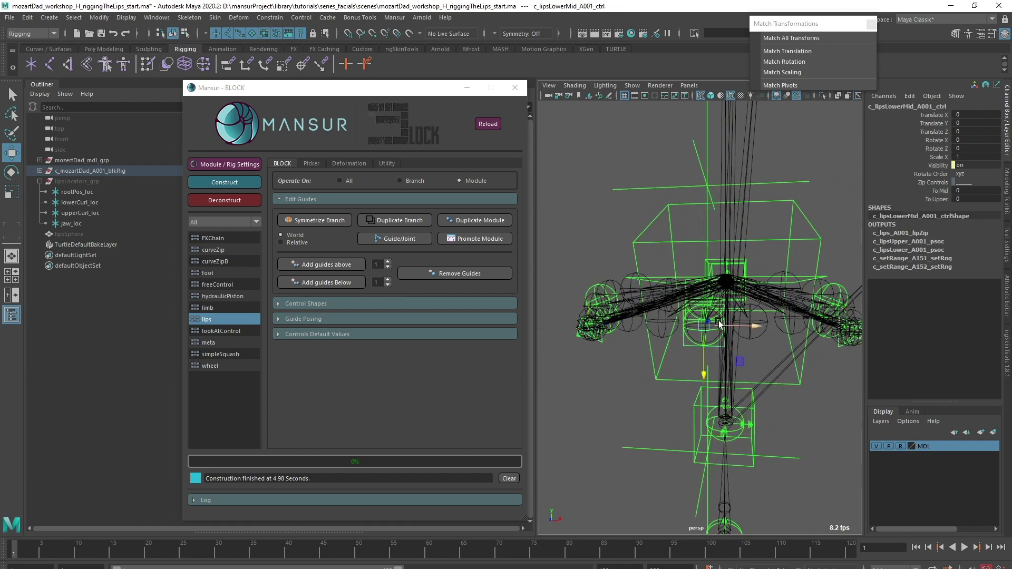
pyautogui.moveTo(706, 268); pyautogui.dragTo(705, 211)
pyautogui.hotkey('ctrl', 'z')
# Test moving a mouth corner control and undo the move.
pyautogui.click(625, 198)
pyautogui.moveTo(711, 314)
pyautogui.keyDown('alt'); pyautogui.mouseDown()
pyautogui.moveTo(756, 318)
pyautogui.moveTo(701, 329)
pyautogui.mouseUp(); pyautogui.keyUp('alt')
pyautogui.click(774, 319)
pyautogui.click(580, 321)
pyautogui.click(579, 315)
pyautogui.scroll(-3, 588, 314)
pyautogui.moveTo(599, 280); pyautogui.dragTo(554, 179)
pyautogui.hotkey('ctrl', 'z')
# Test how the lips follow a rotation of the jaw control and undo the rotation.
pyautogui.click(732, 389)
pyautogui.keyDown('alt'); pyautogui.moveTo(732, 391); pyautogui.dragTo(669, 389); pyautogui.keyUp('alt')
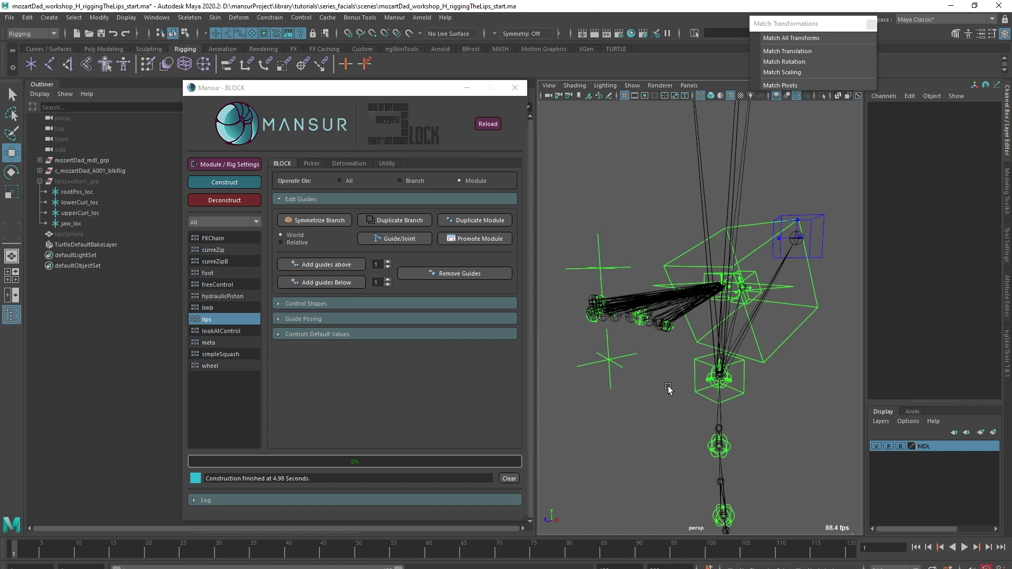
pyautogui.click(793, 326)
pyautogui.keyDown('alt'); pyautogui.moveTo(792, 326); pyautogui.dragTo(761, 355); pyautogui.keyUp('alt')
pyautogui.moveTo(701, 267); pyautogui.dragTo(707, 309)
pyautogui.hotkey('ctrl', 'z')
# Select the upper lip corner control, turn off viewport isolation and set the MDL layer to template.
pyautogui.click(646, 239)
pyautogui.keyDown('alt'); pyautogui.moveTo(645, 238); pyautogui.dragTo(666, 274); pyautogui.keyUp('alt')
pyautogui.keyDown('alt'); pyautogui.moveTo(665, 274); pyautogui.dragTo(730, 389, button='right'); pyautogui.keyUp('alt')
pyautogui.click(686, 336)
pyautogui.keyDown('alt'); pyautogui.moveTo(687, 336); pyautogui.dragTo(626, 373, button='right'); pyautogui.keyUp('alt')
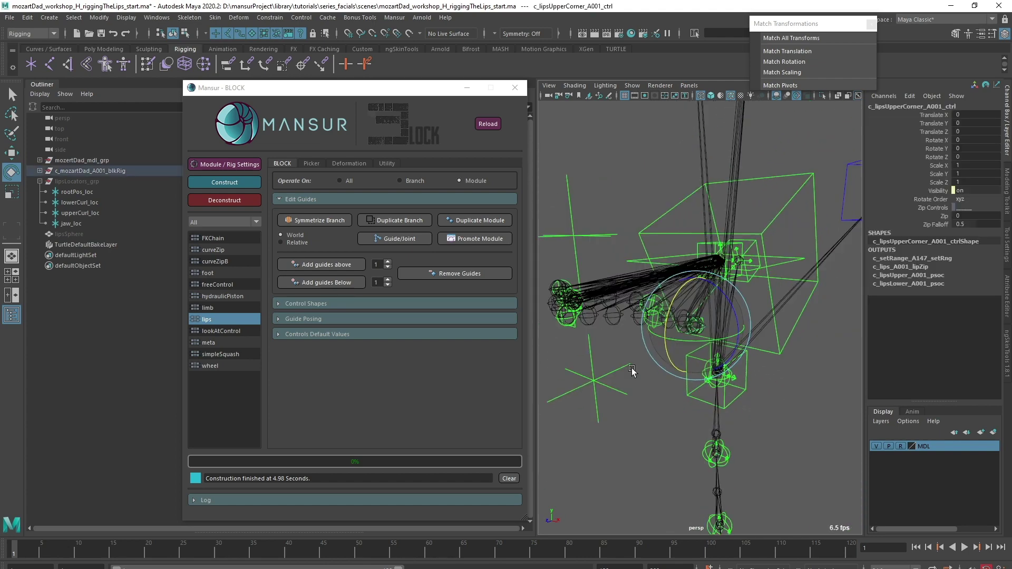
pyautogui.keyDown('alt'); pyautogui.moveTo(626, 373); pyautogui.dragTo(621, 366); pyautogui.keyUp('alt')
pyautogui.keyDown('alt'); pyautogui.moveTo(621, 366); pyautogui.dragTo(637, 342, button='right'); pyautogui.keyUp('alt')
pyautogui.keyDown('alt'); pyautogui.moveTo(637, 342); pyautogui.dragTo(714, 371); pyautogui.keyUp('alt')
pyautogui.hotkey('ctrl', '1')
pyautogui.keyDown('alt'); pyautogui.moveTo(714, 371); pyautogui.dragTo(702, 382, button='middle'); pyautogui.keyUp('alt')
pyautogui.click(902, 446)
pyautogui.click(901, 447)
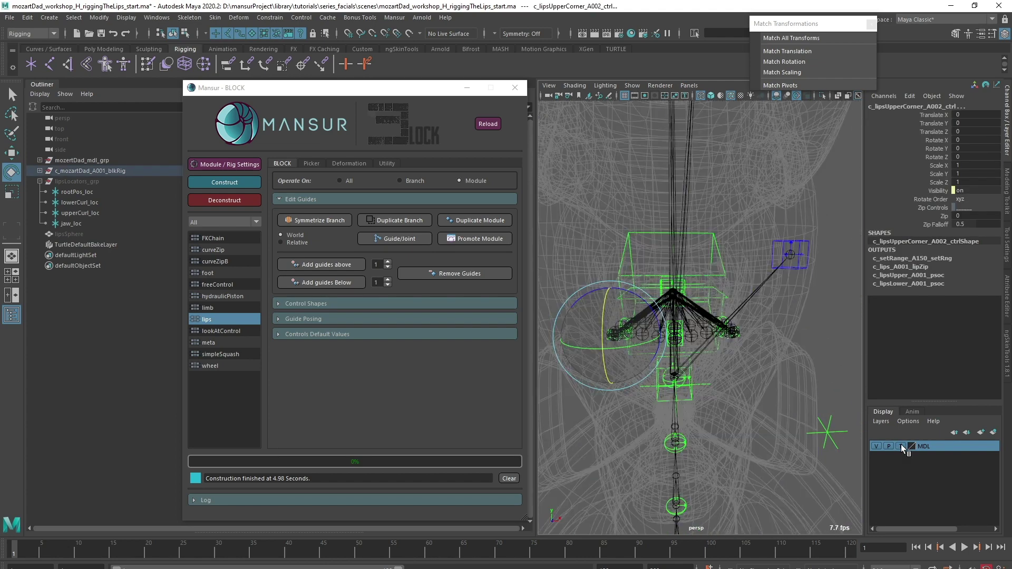
# Test moving the upper lip corner control back and sideways over the templated face, undoing each move.
pyautogui.keyDown('alt'); pyautogui.moveTo(691, 364); pyautogui.dragTo(665, 403); pyautogui.keyUp('alt')
pyautogui.press('w')
pyautogui.moveTo(619, 359); pyautogui.dragTo(620, 397)
pyautogui.hotkey('ctrl', 'z')
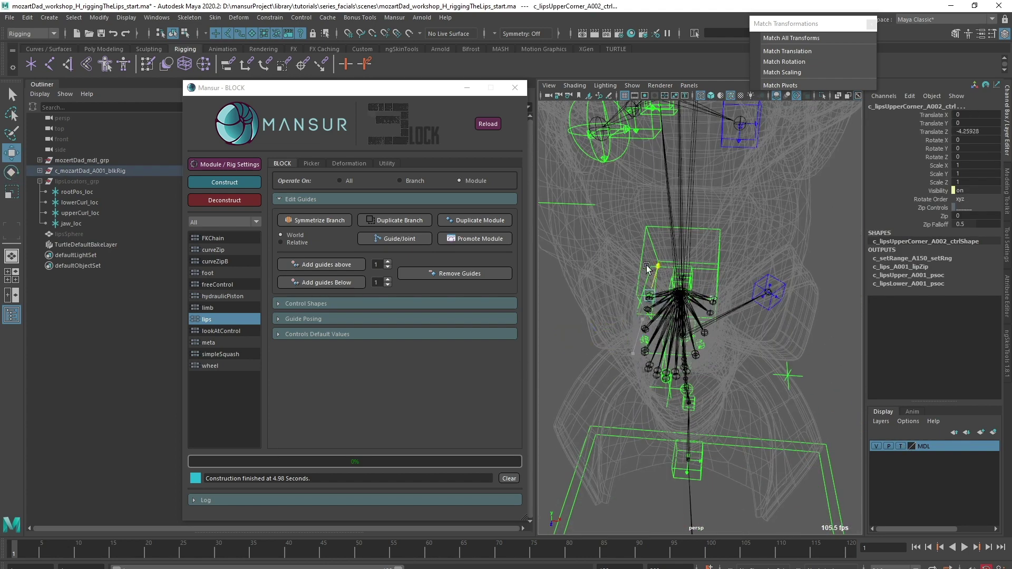
pyautogui.moveTo(592, 327); pyautogui.dragTo(563, 322)
pyautogui.hotkey('ctrl', 'z')
# Return the MDL layer to reference and display the character shaded.
pyautogui.click(831, 262)
pyautogui.keyDown('alt'); pyautogui.moveTo(832, 262); pyautogui.dragTo(754, 288, button='right'); pyautogui.keyUp('alt')
pyautogui.moveTo(754, 288)
pyautogui.keyDown('alt'); pyautogui.mouseDown()
pyautogui.moveTo(717, 321)
pyautogui.moveTo(566, 353)
pyautogui.mouseUp(); pyautogui.keyUp('alt')
pyautogui.click(902, 446)
pyautogui.click(902, 446)
pyautogui.click(901, 446)
pyautogui.click(901, 446)
pyautogui.press('5')
pyautogui.click(398, 464)
# Deconstruct all modules of the rig from the cog guide.
pyautogui.keyDown('alt'); pyautogui.moveTo(590, 470); pyautogui.dragTo(641, 463); pyautogui.keyUp('alt')
pyautogui.click(654, 460)
pyautogui.click(344, 183)
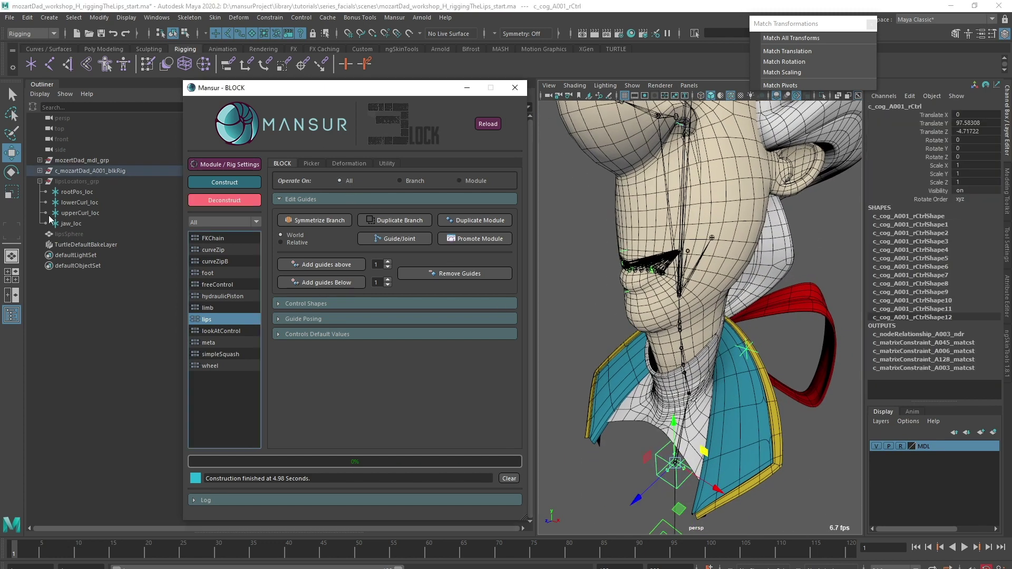
pyautogui.click(224, 200)
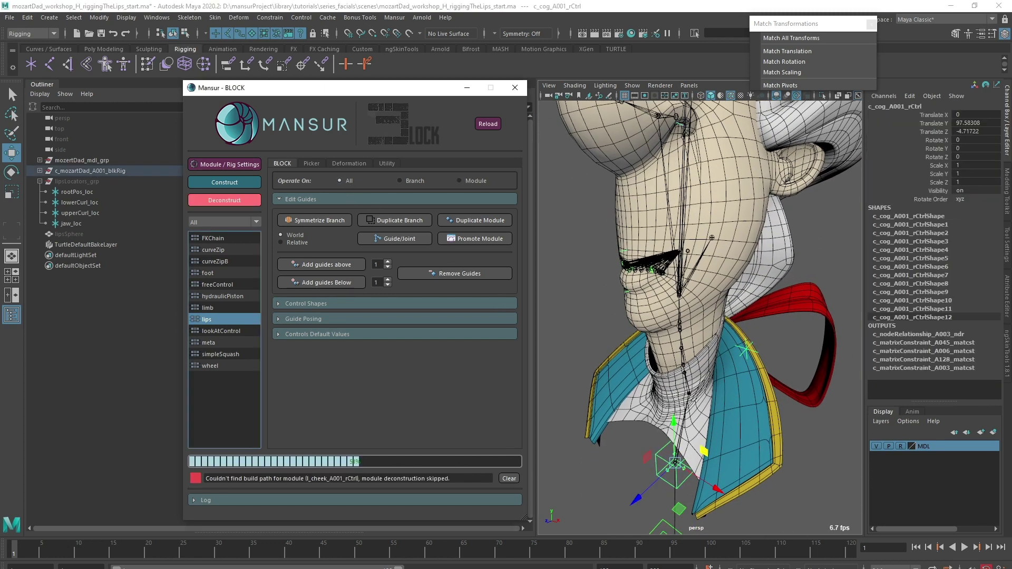
pyautogui.click(563, 357)
# Open the module-specific settings of the lips module in wireframe view.
pyautogui.press('4')
pyautogui.keyDown('alt'); pyautogui.moveTo(563, 358); pyautogui.dragTo(615, 317); pyautogui.keyUp('alt')
pyautogui.keyDown('alt'); pyautogui.moveTo(615, 317); pyautogui.dragTo(688, 327, button='right'); pyautogui.keyUp('alt')
pyautogui.keyDown('alt'); pyautogui.moveTo(689, 327); pyautogui.dragTo(692, 322); pyautogui.keyUp('alt')
pyautogui.click(688, 226)
pyautogui.click(226, 164)
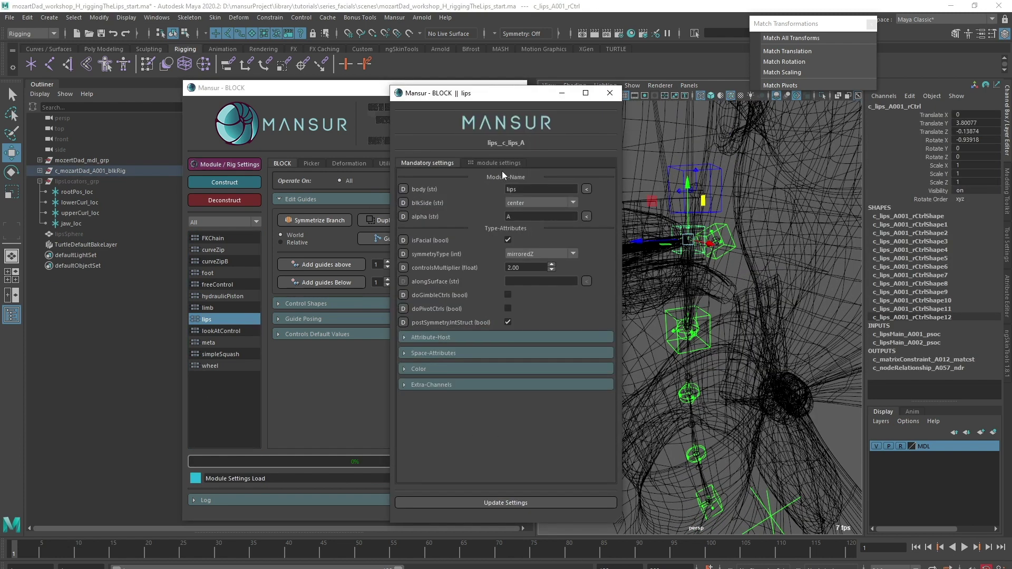
pyautogui.click(499, 163)
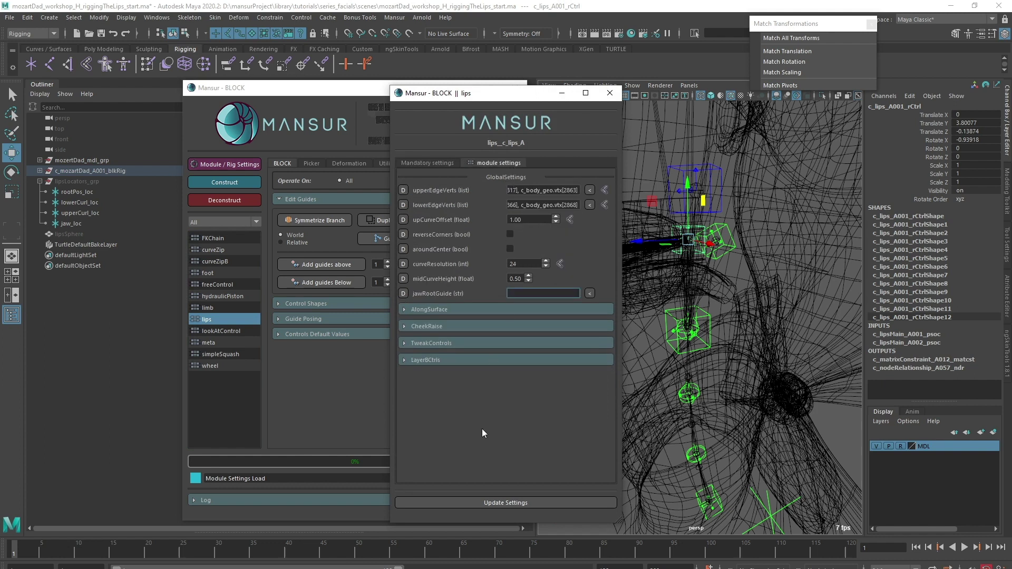
# Assign c_jaw_A001_rCtrl as the lips module's jawRootGuide, enable aroundCenter and update the settings.
pyautogui.click(713, 247)
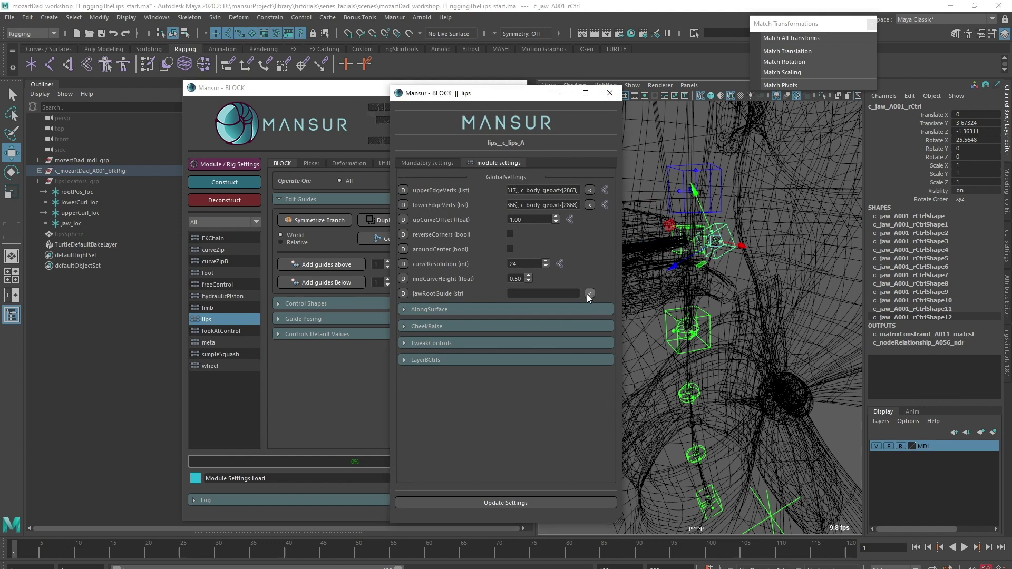
pyautogui.click(589, 293)
pyautogui.click(634, 497)
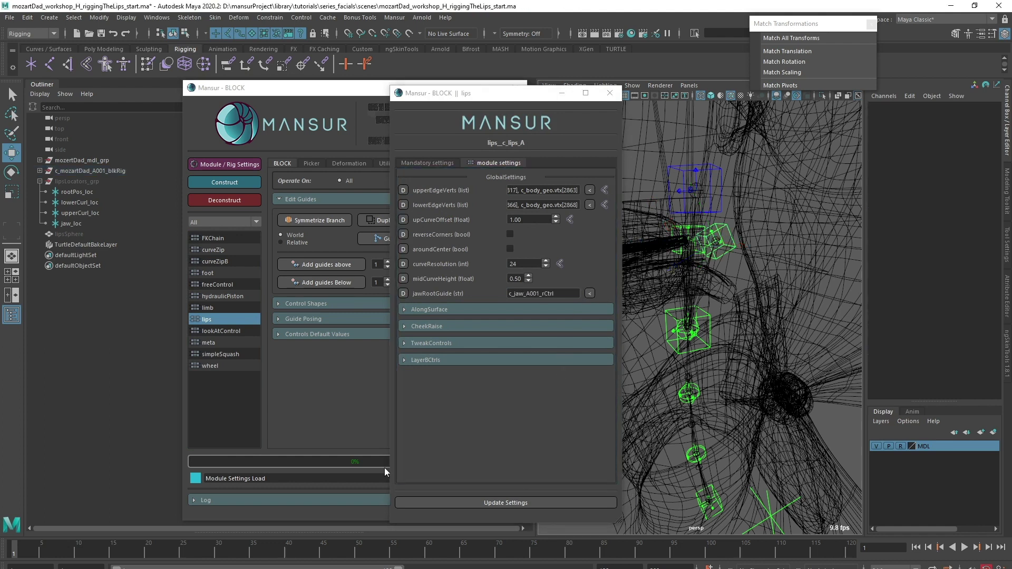
pyautogui.click(510, 249)
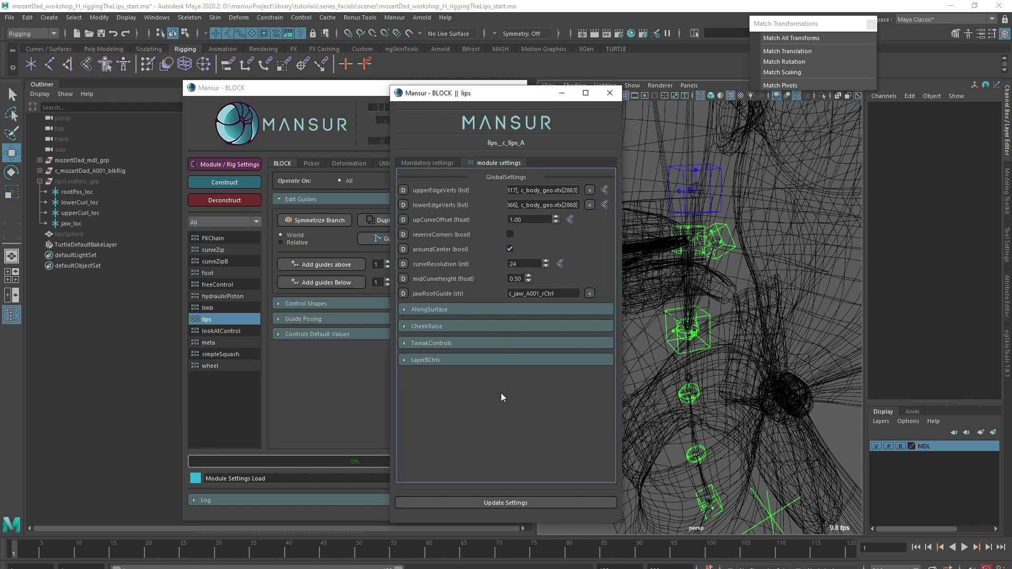
pyautogui.click(501, 502)
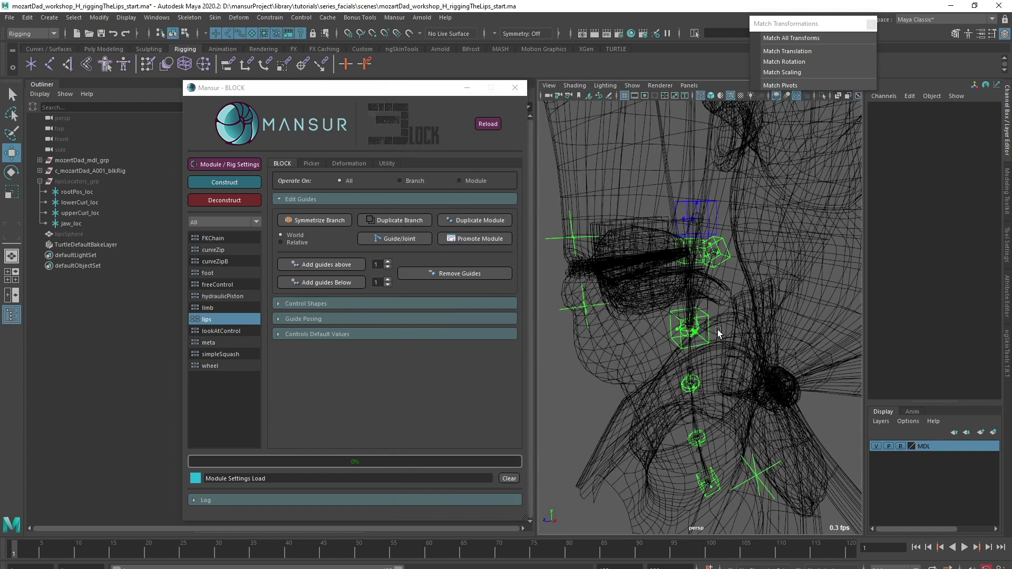
# Rebuild the jaw and lips modules with the updated settings, operating on Module.
pyautogui.scroll(3, 713, 330)
pyautogui.click(712, 218)
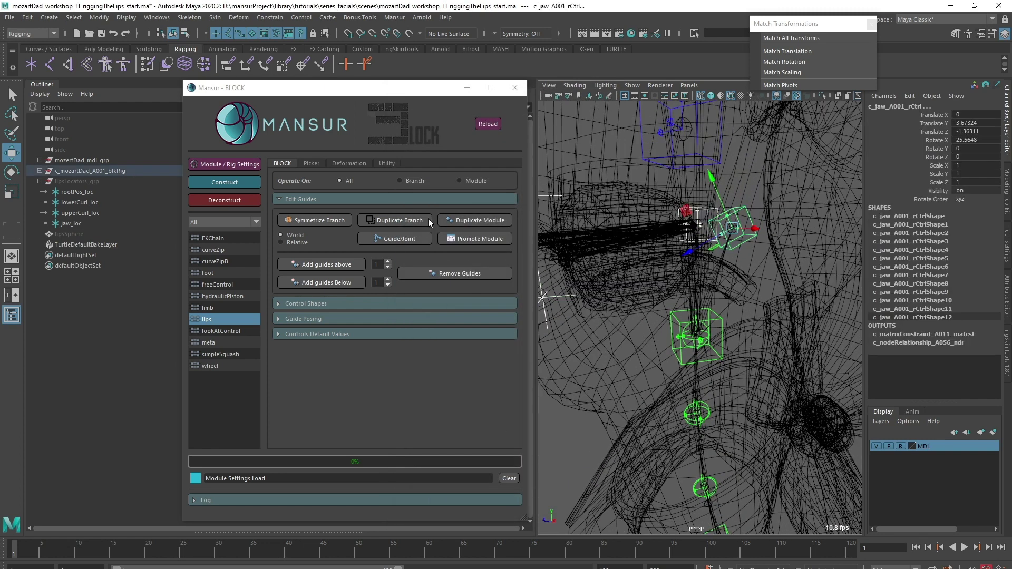
pyautogui.click(460, 181)
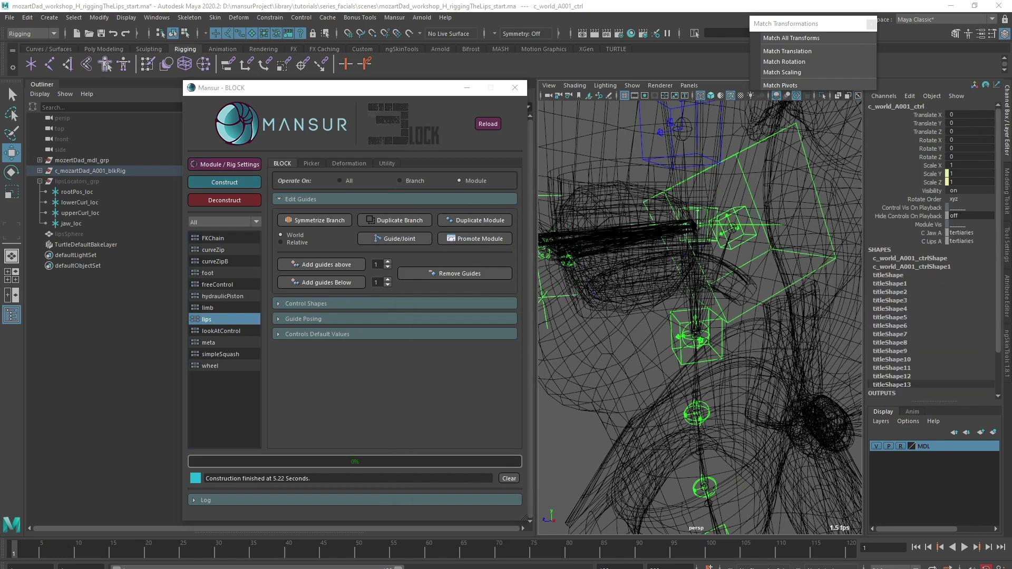
# Switch to shaded display and isolate the rig's joints and controls from the character mesh.
pyautogui.keyDown('alt'); pyautogui.moveTo(707, 312); pyautogui.dragTo(665, 309, button='right'); pyautogui.keyUp('alt')
pyautogui.keyDown('alt'); pyautogui.moveTo(665, 309); pyautogui.dragTo(708, 311); pyautogui.keyUp('alt')
pyautogui.keyDown('alt'); pyautogui.moveTo(708, 312); pyautogui.dragTo(729, 322, button='middle'); pyautogui.keyUp('alt')
pyautogui.press('5')
pyautogui.moveTo(745, 293)
pyautogui.keyDown('alt'); pyautogui.mouseDown(button='right')
pyautogui.moveTo(707, 305)
pyautogui.moveTo(734, 291)
pyautogui.mouseUp(button='right'); pyautogui.keyUp('alt')
pyautogui.hotkey('ctrl', '1')
# Test rotating the jaw control with its linked lips and undo the rotation.
pyautogui.click(740, 296)
pyautogui.keyDown('alt'); pyautogui.moveTo(740, 295); pyautogui.dragTo(715, 327); pyautogui.keyUp('alt')
pyautogui.press('e')
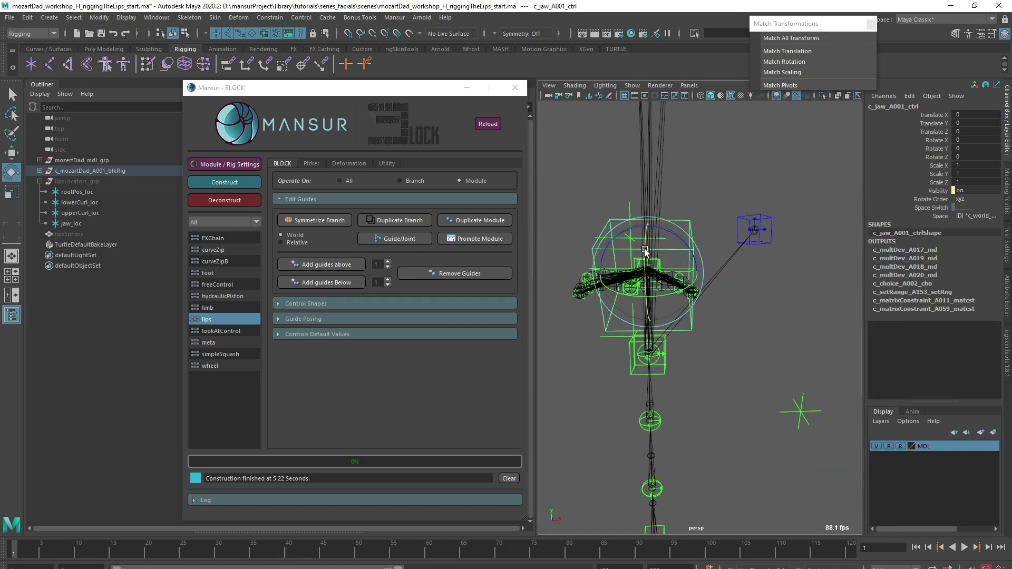
pyautogui.moveTo(645, 247); pyautogui.dragTo(706, 300)
pyautogui.hotkey('ctrl', 'z')
pyautogui.hotkey('ctrl', 'z')
pyautogui.click(742, 355)
# Test moving the upper lip corner control around the lips center and undo the moves.
pyautogui.scroll(6, 725, 357)
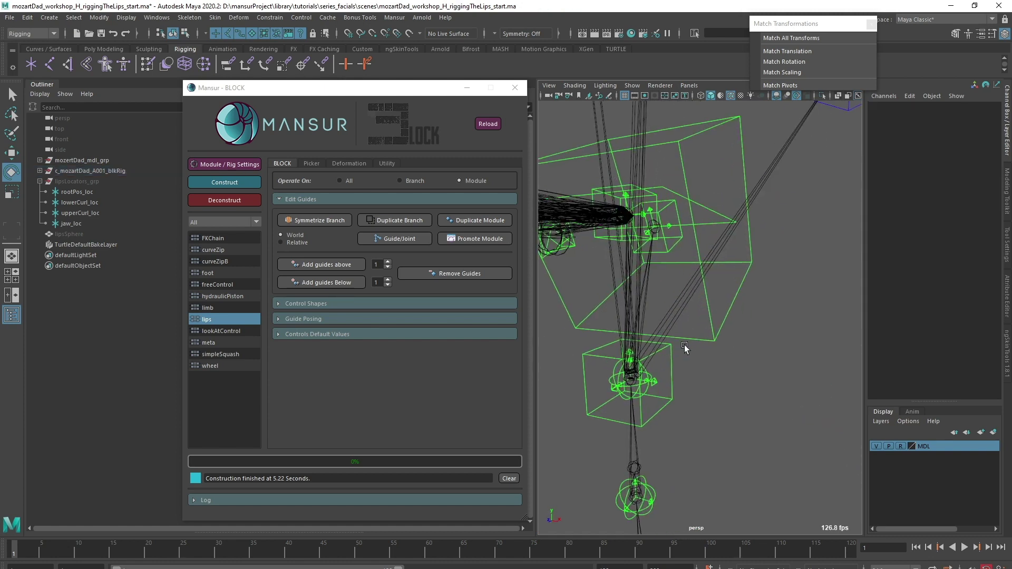
pyautogui.moveTo(611, 271); pyautogui.dragTo(627, 243)
pyautogui.keyDown('alt'); pyautogui.moveTo(622, 285); pyautogui.dragTo(820, 396, button='right'); pyautogui.keyUp('alt')
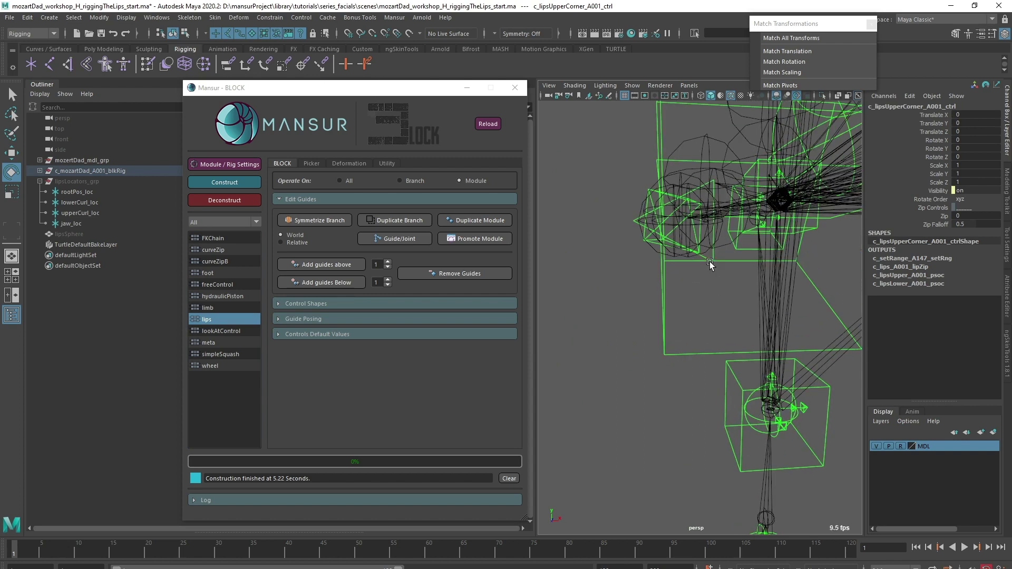
pyautogui.keyDown('alt'); pyautogui.moveTo(710, 267); pyautogui.dragTo(623, 277, button='right'); pyautogui.keyUp('alt')
pyautogui.keyDown('alt'); pyautogui.moveTo(622, 277); pyautogui.dragTo(635, 367); pyautogui.keyUp('alt')
pyautogui.press('w')
pyautogui.hotkey('ctrl', 'z')
pyautogui.moveTo(611, 327); pyautogui.dragTo(695, 333)
pyautogui.hotkey('ctrl', 'z')
pyautogui.click(606, 357)
# Deconstruct the whole rig from the jaw control and select the lips module's root guide.
pyautogui.click(697, 244)
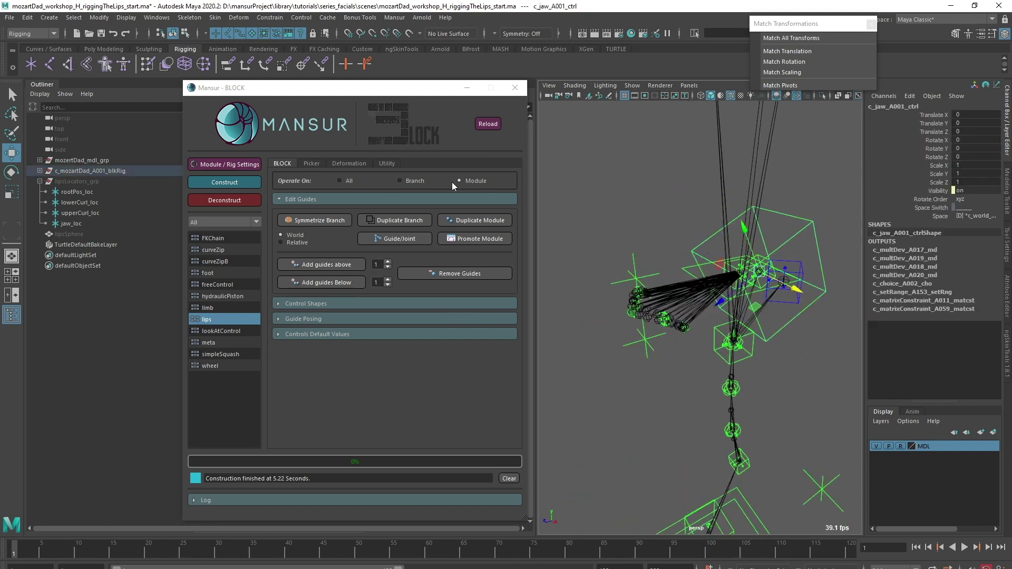
pyautogui.click(344, 181)
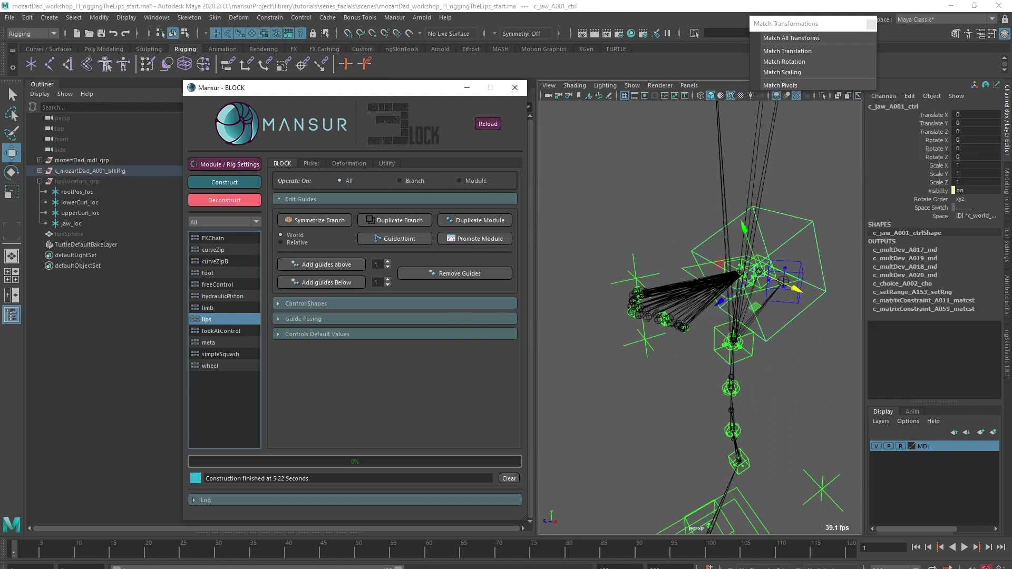
pyautogui.click(225, 200)
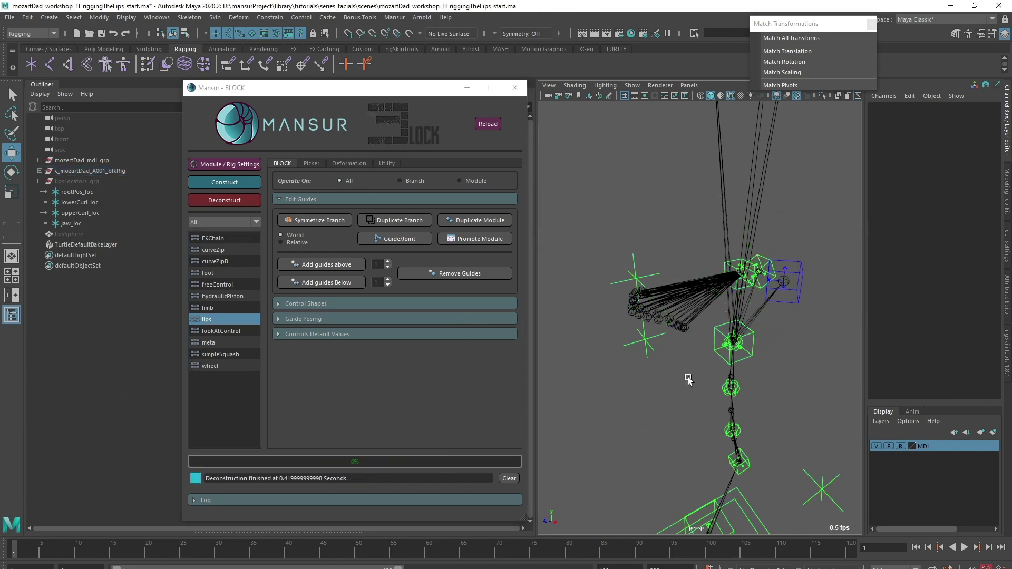
pyautogui.keyDown('alt'); pyautogui.moveTo(692, 364); pyautogui.dragTo(759, 272); pyautogui.keyUp('alt')
pyautogui.click(755, 258)
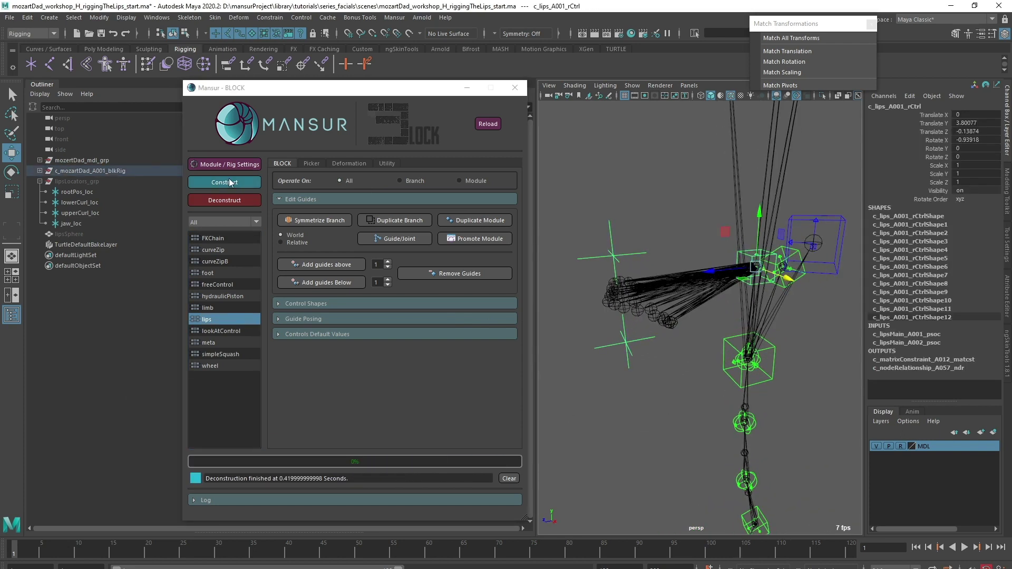
# Open the lips module's settings, turn off aroundCenter and expand the AlongSurface options.
pyautogui.click(226, 165)
pyautogui.click(491, 163)
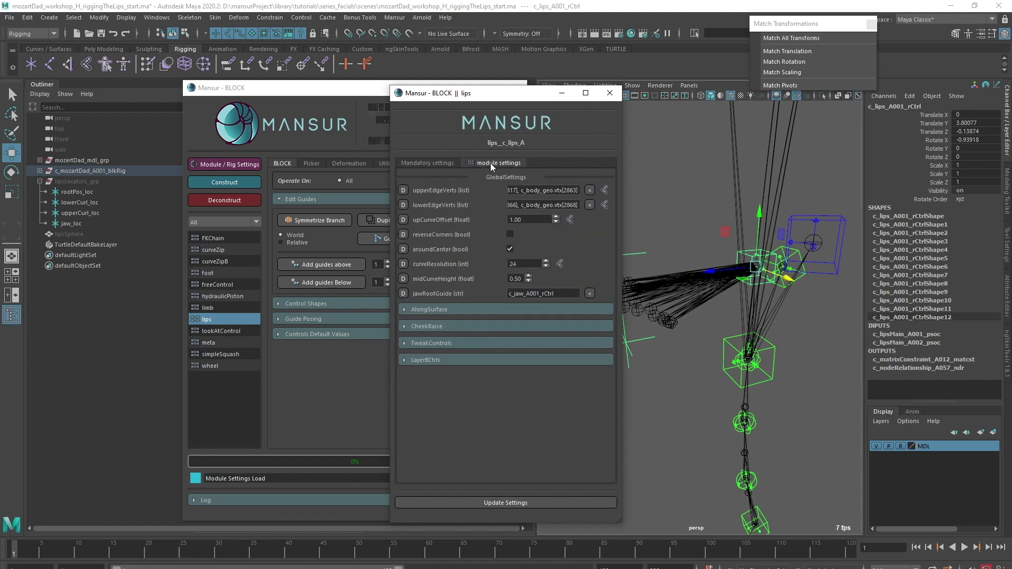
pyautogui.click(511, 248)
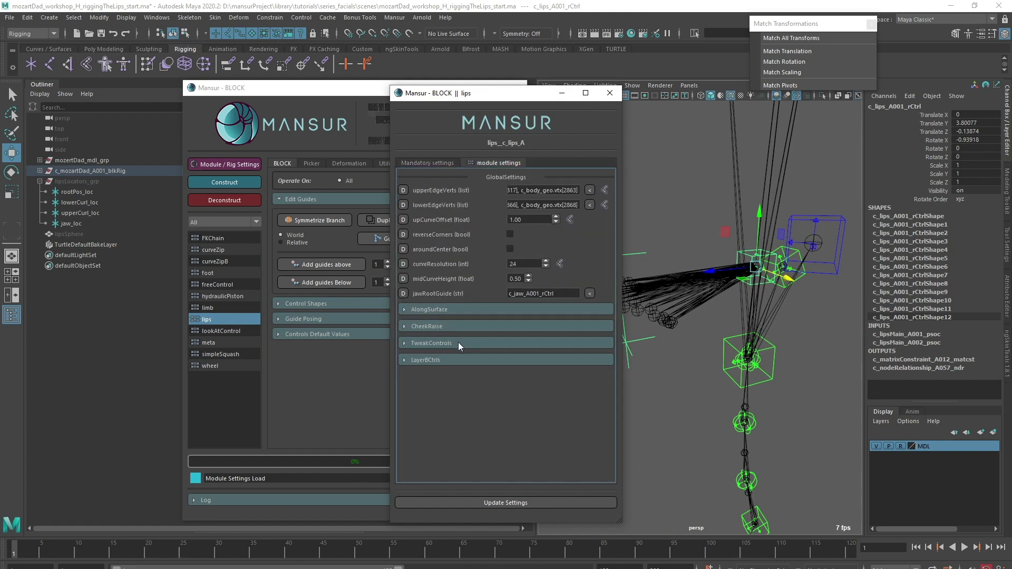
pyautogui.click(467, 309)
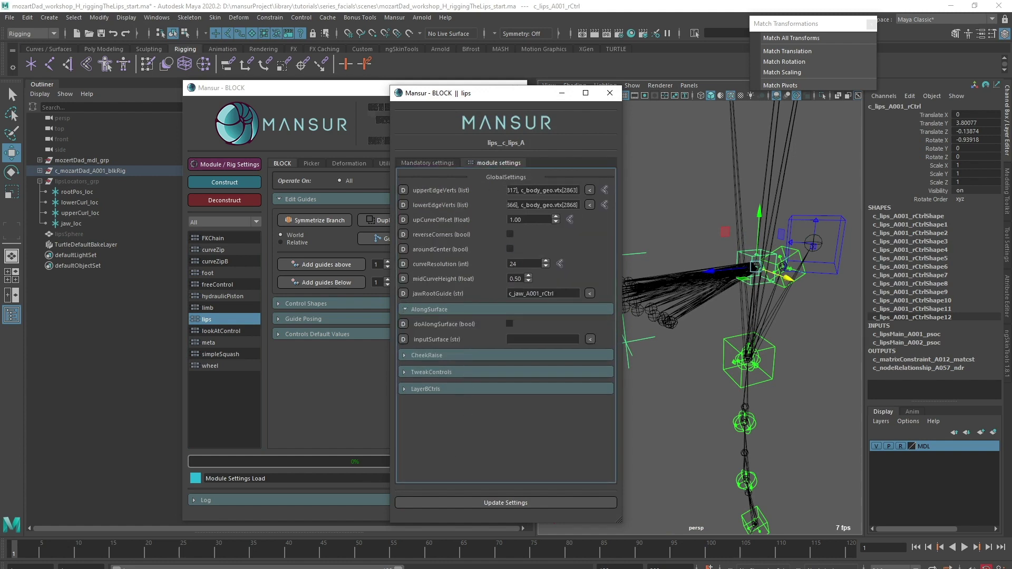
pyautogui.click(414, 163)
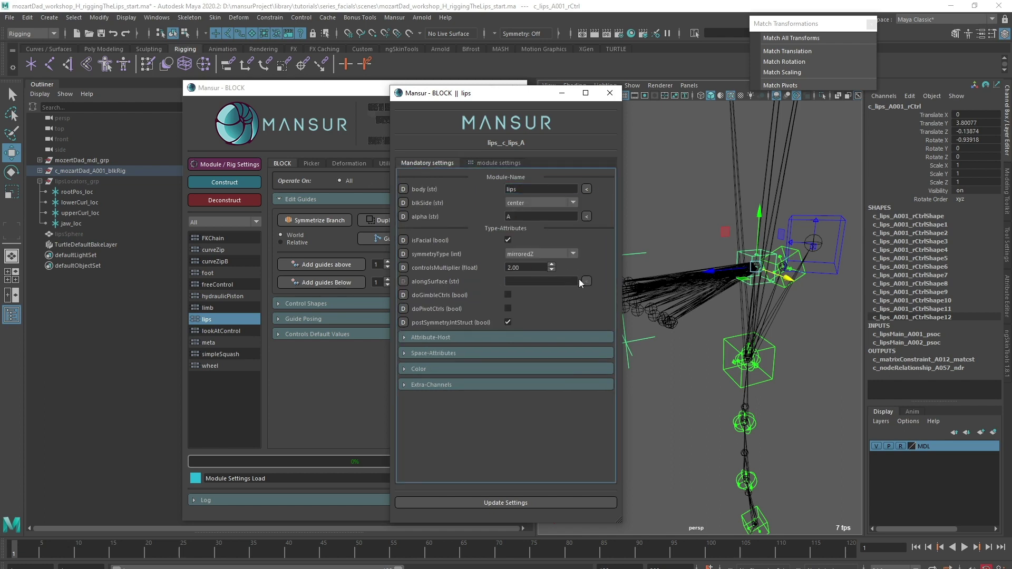
pyautogui.click(494, 161)
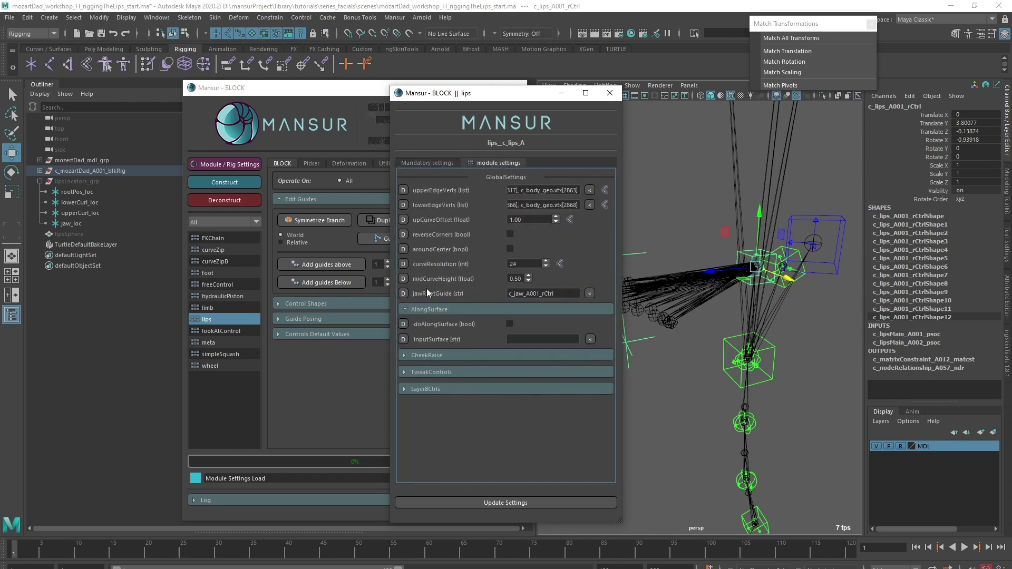
# Reveal the hidden lips_sfc surface over the mouth, load it as the AlongSurface input and enable doAlongSurface.
pyautogui.click(39, 160)
pyautogui.click(78, 263)
pyautogui.press('f')
pyautogui.keyDown('alt'); pyautogui.moveTo(738, 321); pyautogui.dragTo(683, 404); pyautogui.keyUp('alt')
pyautogui.click(899, 446)
pyautogui.click(899, 446)
pyautogui.click(901, 446)
pyautogui.click(153, 381)
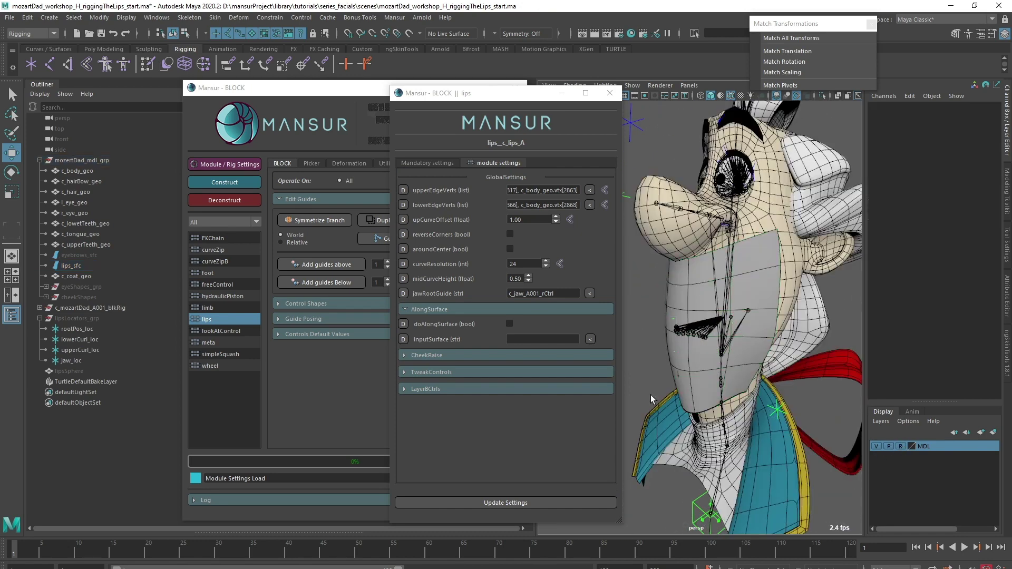
pyautogui.click(87, 264)
pyautogui.click(509, 324)
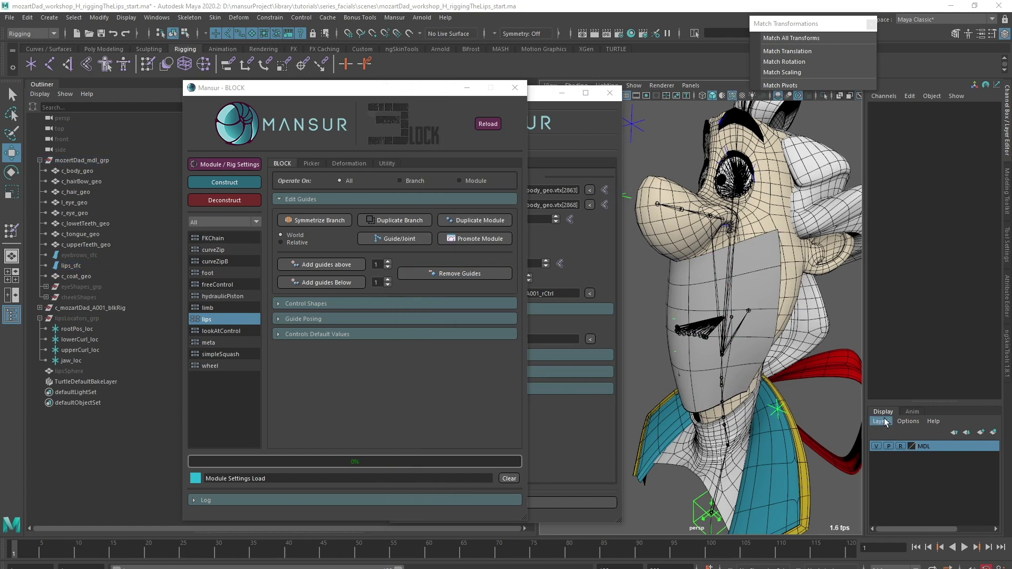
# Examine how the lips_sfc surface follows the face and how it sits relative to the jaw guide.
pyautogui.click(901, 447)
pyautogui.click(682, 290)
pyautogui.moveTo(681, 288); pyautogui.dragTo(655, 264, button='right')
pyautogui.click(829, 168)
pyautogui.click(837, 158)
pyautogui.press('w')
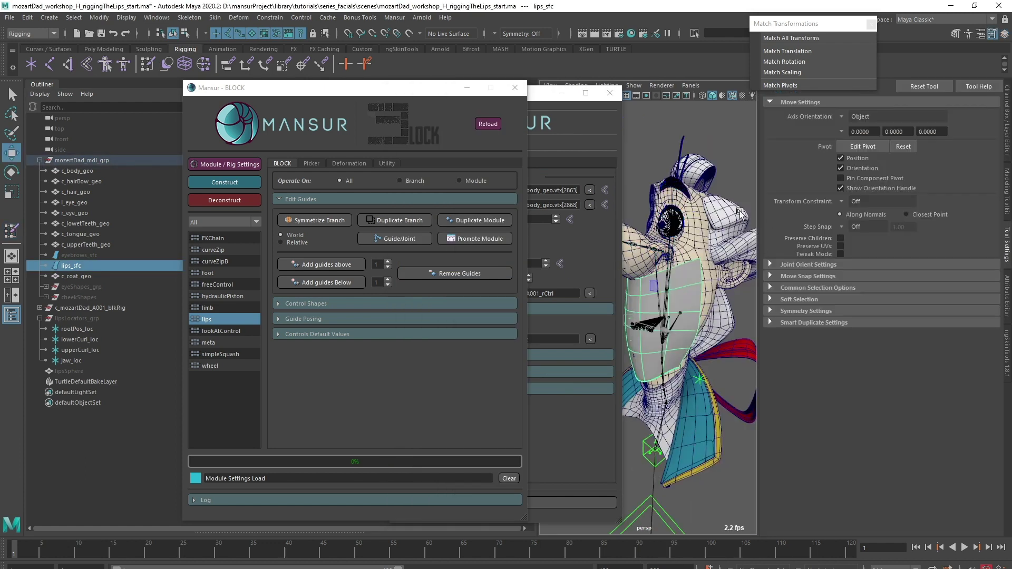
pyautogui.click(742, 184)
pyautogui.press('4')
pyautogui.scroll(5, 712, 338)
pyautogui.scroll(-3, 719, 324)
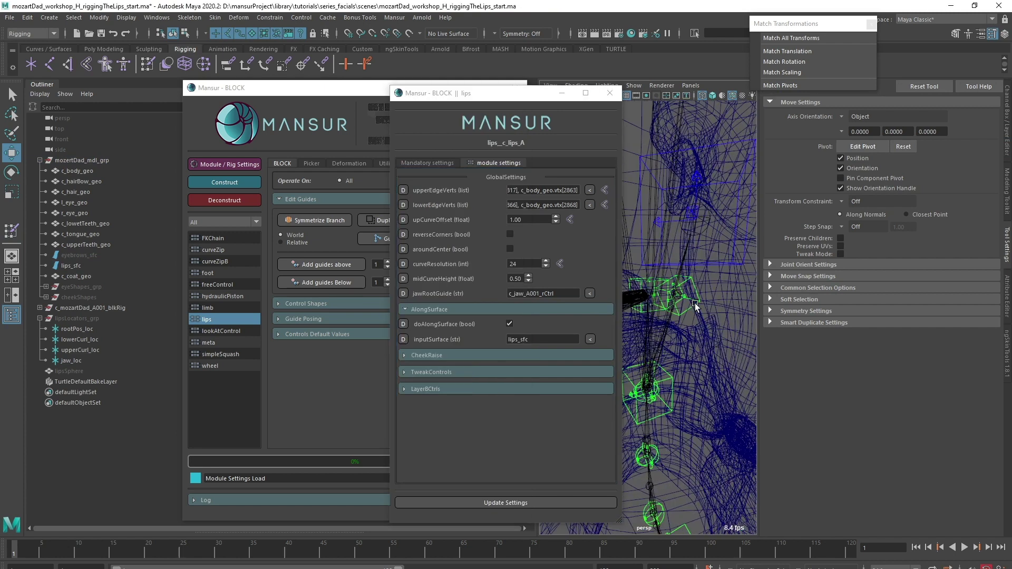
pyautogui.click(700, 336)
pyautogui.press('e')
pyautogui.press('5')
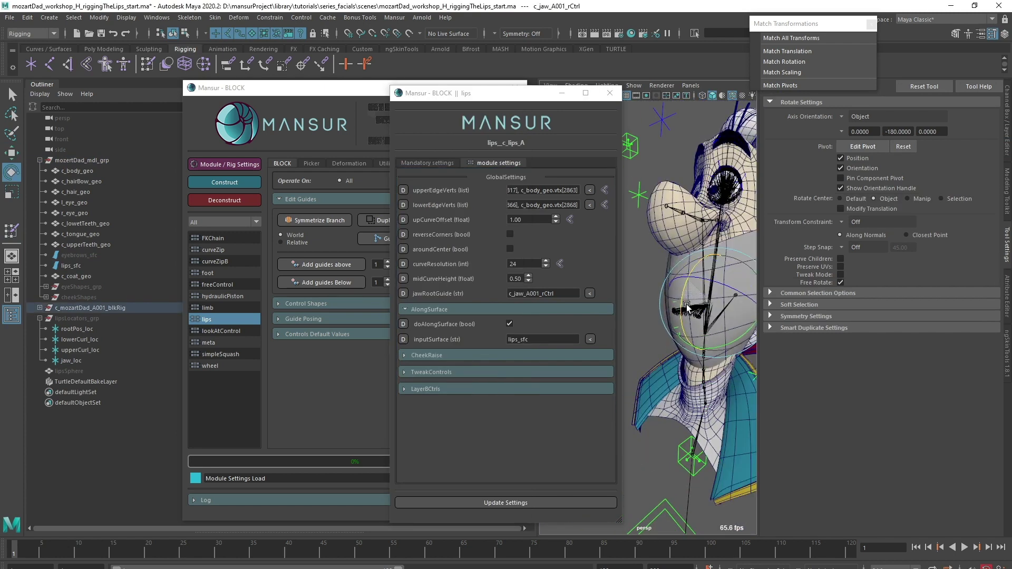
pyautogui.click(640, 274)
# Hide the lips_sfc surface again and bring back the channel values display.
pyautogui.click(82, 265)
pyautogui.hotkey('ctrl', 'h')
pyautogui.click(1007, 109)
pyautogui.scroll(-3, 763, 367)
pyautogui.keyDown('alt'); pyautogui.moveTo(764, 368); pyautogui.dragTo(726, 408); pyautogui.keyUp('alt')
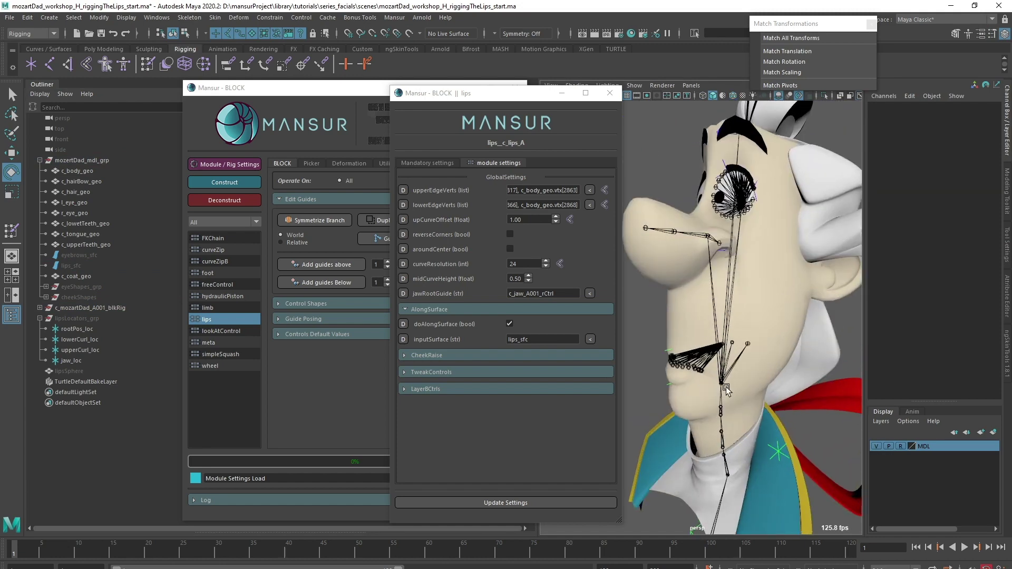
# Select the lips and jaw guides, apply the updated lips settings and construct both in Module mode.
pyautogui.press('4')
pyautogui.scroll(3, 751, 317)
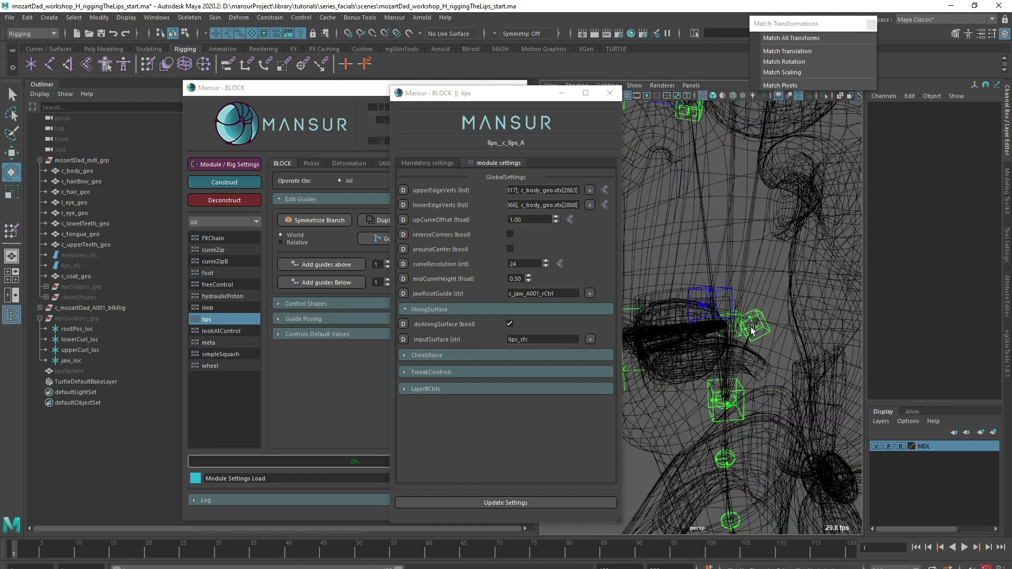
pyautogui.click(741, 331)
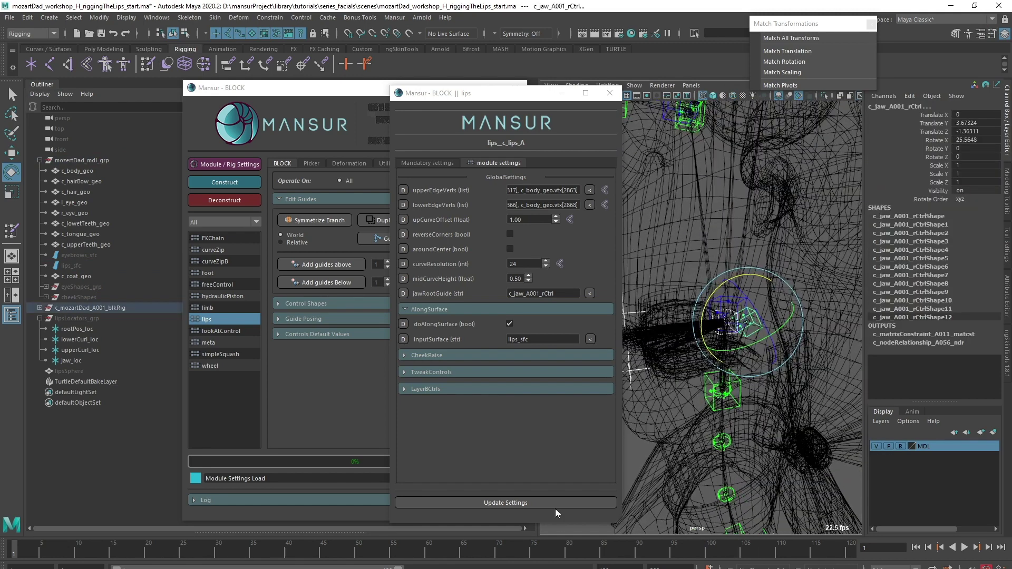
pyautogui.click(556, 504)
pyautogui.scroll(-3, 688, 375)
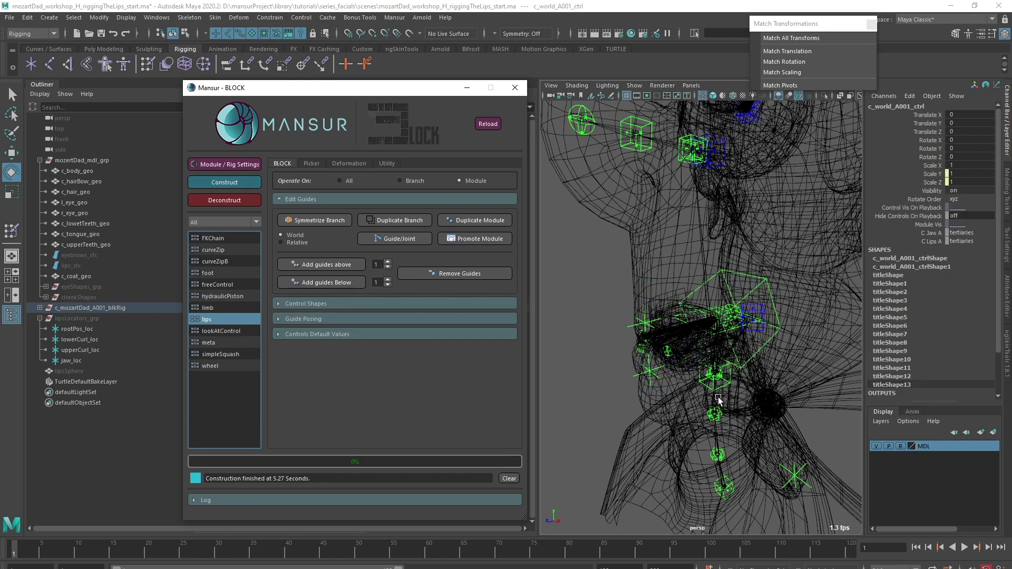
# Template the MDL layer and select both upper lip corner controls.
pyautogui.click(901, 446)
pyautogui.click(900, 446)
pyautogui.keyDown('alt'); pyautogui.moveTo(642, 403); pyautogui.dragTo(726, 410, button='right'); pyautogui.keyUp('alt')
pyautogui.keyDown('alt'); pyautogui.moveTo(727, 410); pyautogui.dragTo(745, 362); pyautogui.keyUp('alt')
pyautogui.click(700, 323)
pyautogui.keyDown('alt'); pyautogui.moveTo(640, 380); pyautogui.dragTo(584, 387); pyautogui.keyUp('alt')
pyautogui.keyDown('shift'); pyautogui.click(583, 353); pyautogui.keyUp('shift')
pyautogui.keyDown('alt'); pyautogui.moveTo(653, 345); pyautogui.dragTo(619, 334, button='right'); pyautogui.keyUp('alt')
# Test moving the lip corner controls upward along the lips surface and undo the moves.
pyautogui.press('w')
pyautogui.keyDown('alt'); pyautogui.moveTo(619, 334); pyautogui.dragTo(562, 350); pyautogui.keyUp('alt')
pyautogui.hotkey('ctrl', 'z')
pyautogui.keyDown('alt'); pyautogui.moveTo(651, 361); pyautogui.dragTo(607, 334); pyautogui.keyUp('alt')
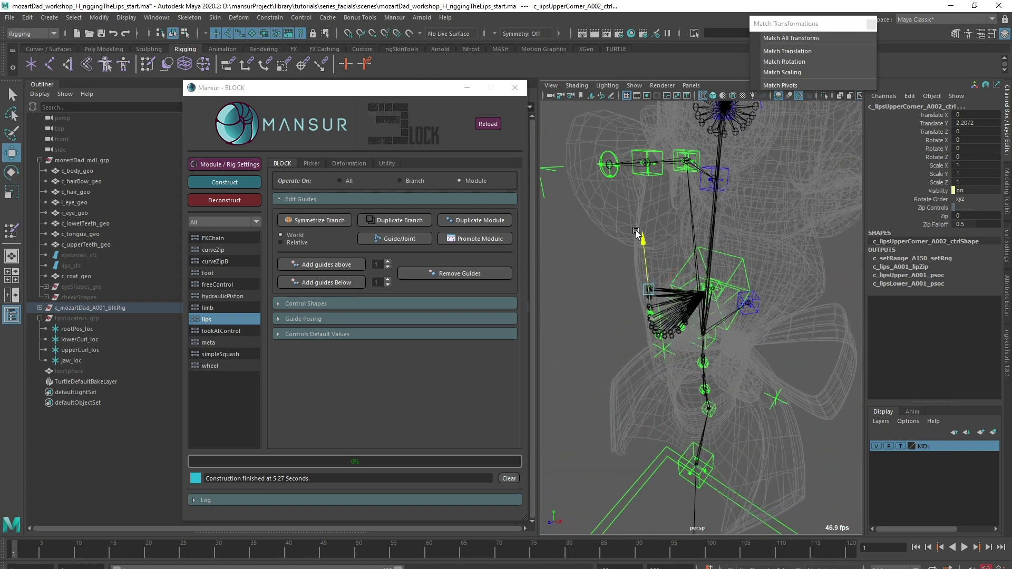
pyautogui.keyDown('alt'); pyautogui.moveTo(636, 231); pyautogui.dragTo(610, 273); pyautogui.keyUp('alt')
pyautogui.click(701, 263)
pyautogui.hotkey('ctrl', 'z')
# Test moving the lip corner controls sideways and diagonally, undo the moves and clear the selection.
pyautogui.moveTo(699, 262); pyautogui.dragTo(795, 277)
pyautogui.hotkey('ctrl', 'z')
pyautogui.hotkey('ctrl', 'z')
pyautogui.moveTo(633, 291); pyautogui.dragTo(544, 219)
pyautogui.moveTo(596, 292)
pyautogui.keyDown('alt'); pyautogui.mouseDown()
pyautogui.moveTo(524, 296)
pyautogui.moveTo(599, 294)
pyautogui.mouseUp(); pyautogui.keyUp('alt')
pyautogui.hotkey('ctrl', 'z')
pyautogui.click(755, 309)
pyautogui.keyDown('alt'); pyautogui.moveTo(754, 310); pyautogui.dragTo(734, 317); pyautogui.keyUp('alt')
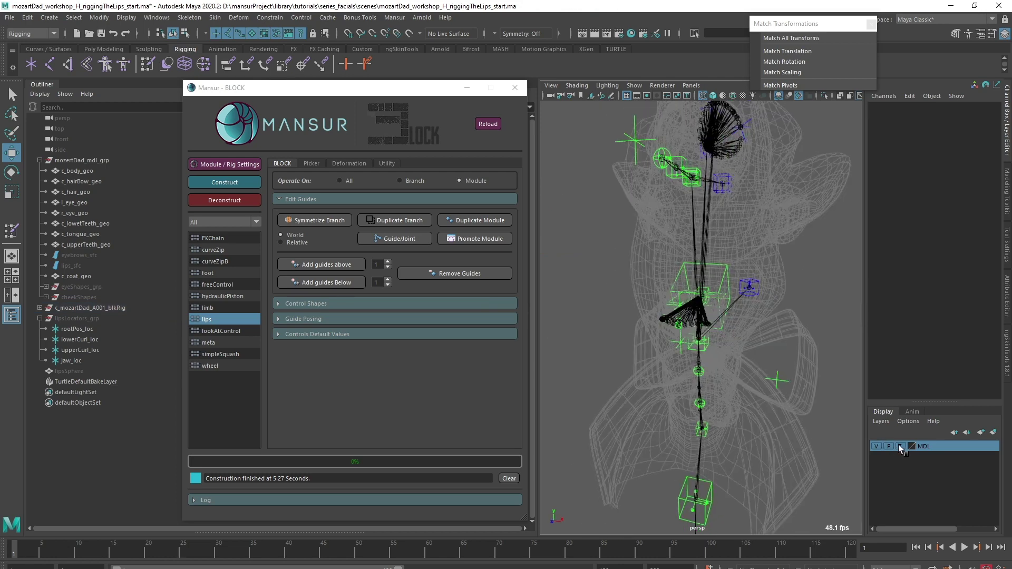
# Return the MDL layer to normal display and select the lips module's skinning joints from one of its controls.
pyautogui.click(899, 444)
pyautogui.press('5')
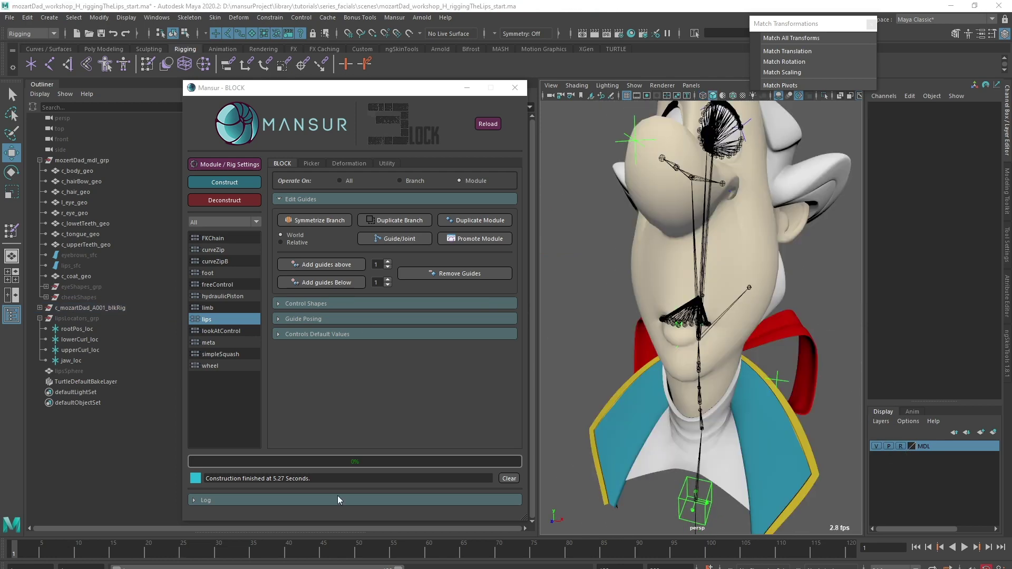
pyautogui.press('4')
pyautogui.keyDown('alt'); pyautogui.moveTo(718, 362); pyautogui.dragTo(695, 369); pyautogui.keyUp('alt')
pyautogui.scroll(10, 703, 374)
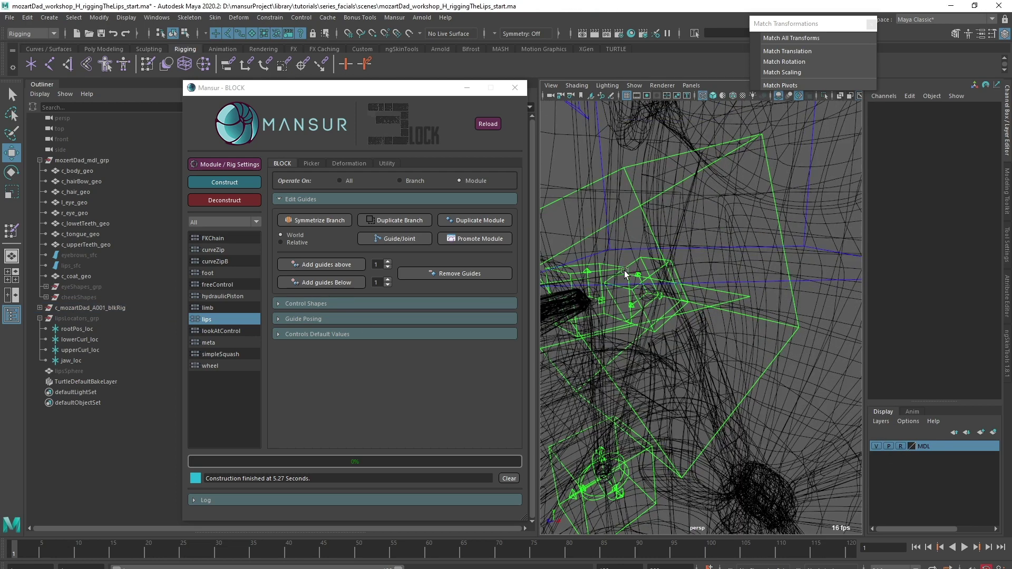
pyautogui.click(624, 271)
pyautogui.click(611, 266)
pyautogui.press('q')
pyautogui.keyDown('alt'); pyautogui.moveTo(638, 305); pyautogui.dragTo(701, 321); pyautogui.keyUp('alt')
pyautogui.scroll(-4, 700, 320)
pyautogui.click(352, 163)
pyautogui.click(289, 199)
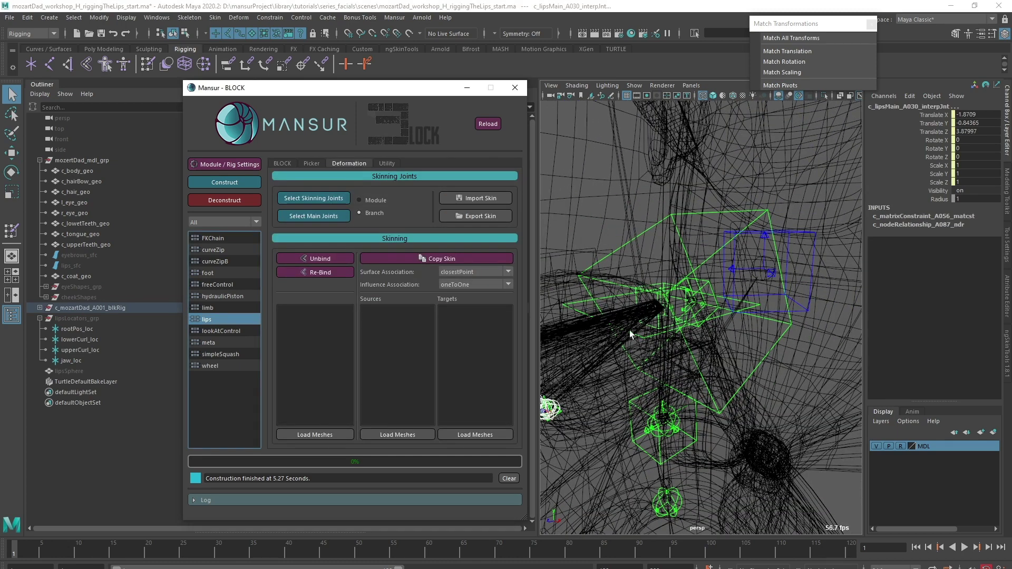
# Add the selected lips joints as skin influences to the c_body_geo mesh.
pyautogui.keyDown('alt'); pyautogui.moveTo(684, 352); pyautogui.dragTo(653, 345, button='right'); pyautogui.keyUp('alt')
pyautogui.click(899, 447)
pyautogui.press('5')
pyautogui.keyDown('shift'); pyautogui.click(611, 235); pyautogui.keyUp('shift')
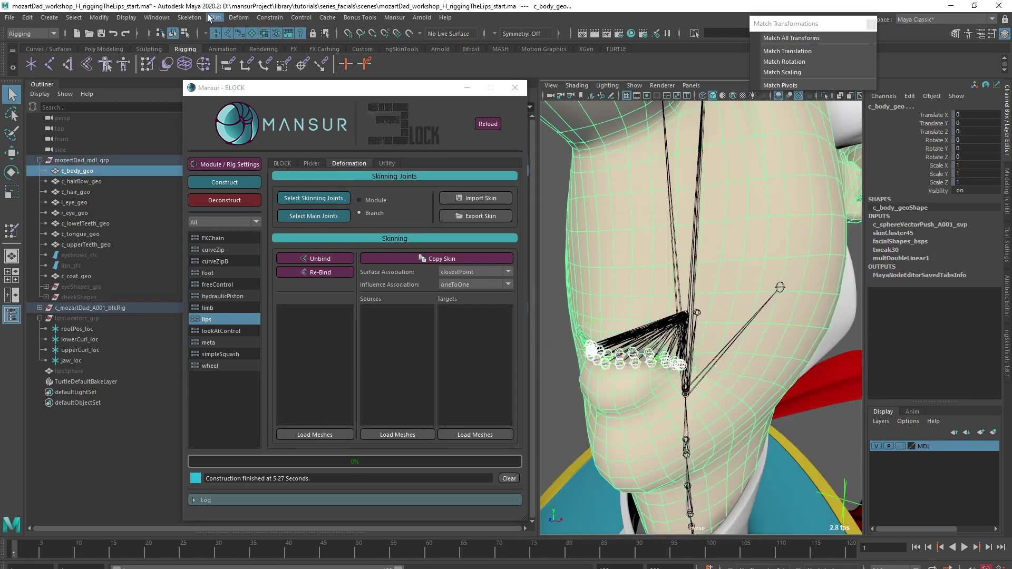
pyautogui.click(210, 18)
pyautogui.moveTo(308, 267)
pyautogui.click(398, 268)
pyautogui.click(795, 288)
# Import the saved lips skinning layers onto c_body_geo in ngSkinTools from a JSON file, keeping the existing layers.
pyautogui.click(1007, 354)
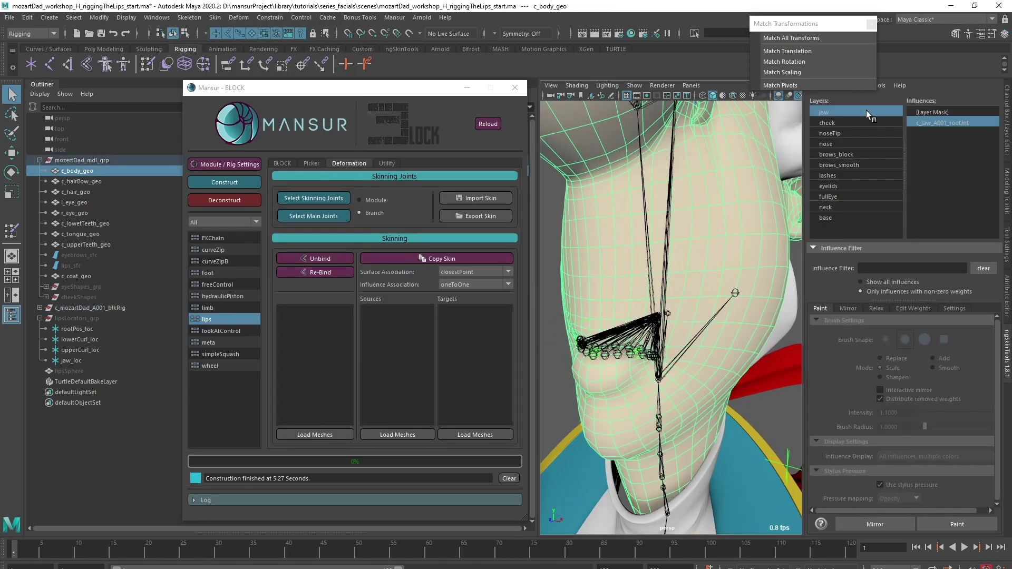
pyautogui.moveTo(829, 23); pyautogui.dragTo(757, 25)
pyautogui.click(816, 85)
pyautogui.click(825, 107)
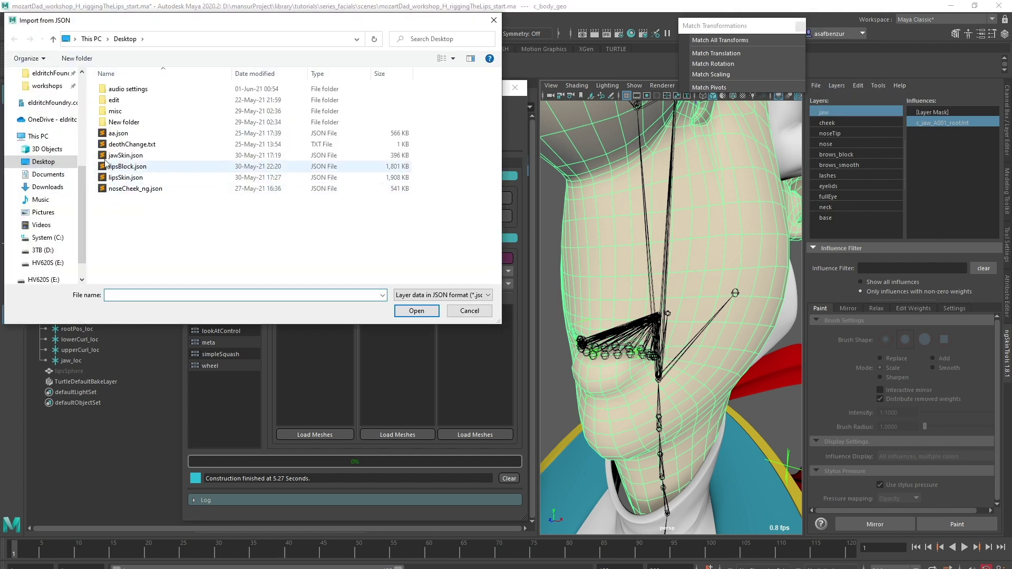
pyautogui.click(47, 86)
pyautogui.click(130, 111)
pyautogui.click(416, 311)
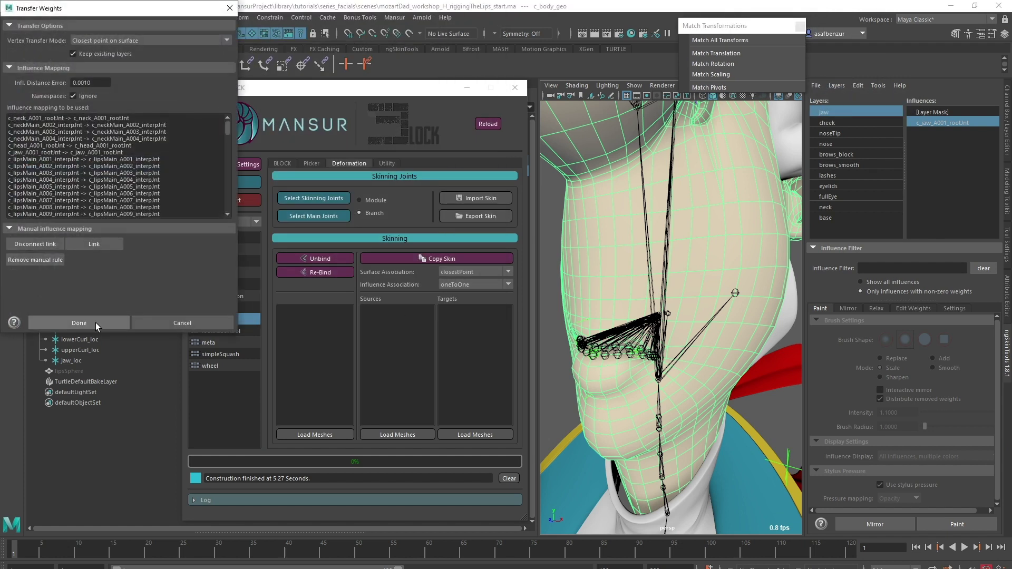
pyautogui.click(79, 325)
pyautogui.click(846, 133)
pyautogui.rightClick(846, 134)
pyautogui.click(861, 162)
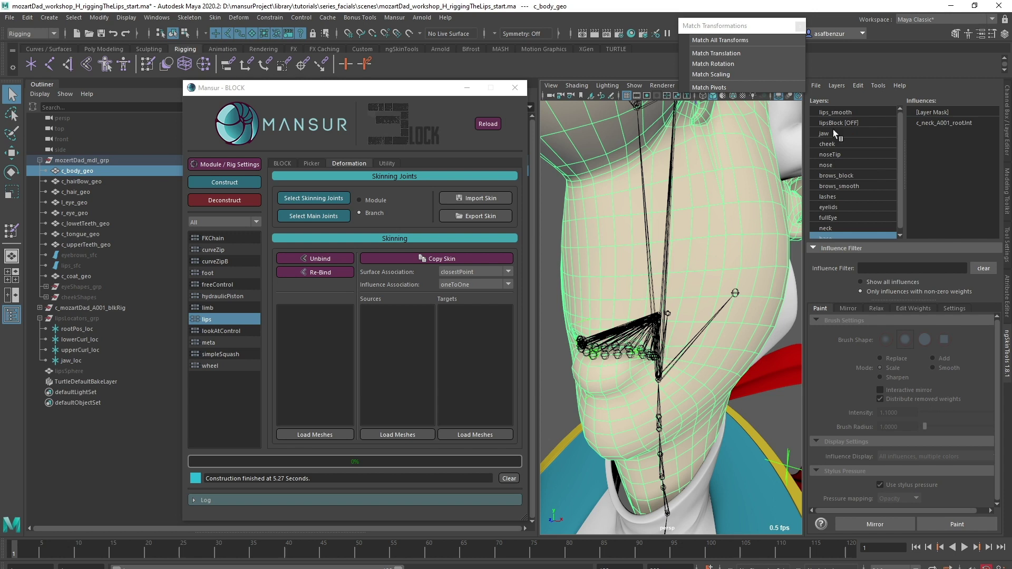
# Inspect the lipsBlock layer's painted weights on the face, going through its lipsMain joint influences.
pyautogui.click(842, 122)
pyautogui.click(965, 525)
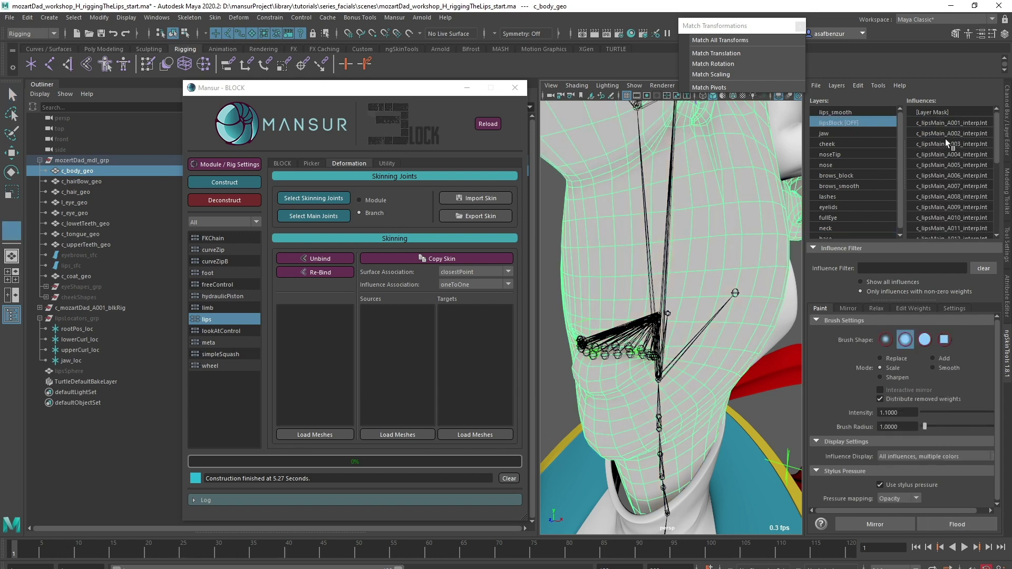
pyautogui.click(945, 129)
pyautogui.click(937, 145)
pyautogui.click(939, 155)
pyautogui.click(941, 163)
pyautogui.click(940, 175)
pyautogui.scroll(-5, 638, 319)
pyautogui.keyDown('alt'); pyautogui.moveTo(637, 319); pyautogui.dragTo(685, 326); pyautogui.keyUp('alt')
pyautogui.keyDown('alt'); pyautogui.moveTo(685, 327); pyautogui.dragTo(718, 368, button='right'); pyautogui.keyUp('alt')
pyautogui.keyDown('alt'); pyautogui.moveTo(719, 368); pyautogui.dragTo(709, 348); pyautogui.keyUp('alt')
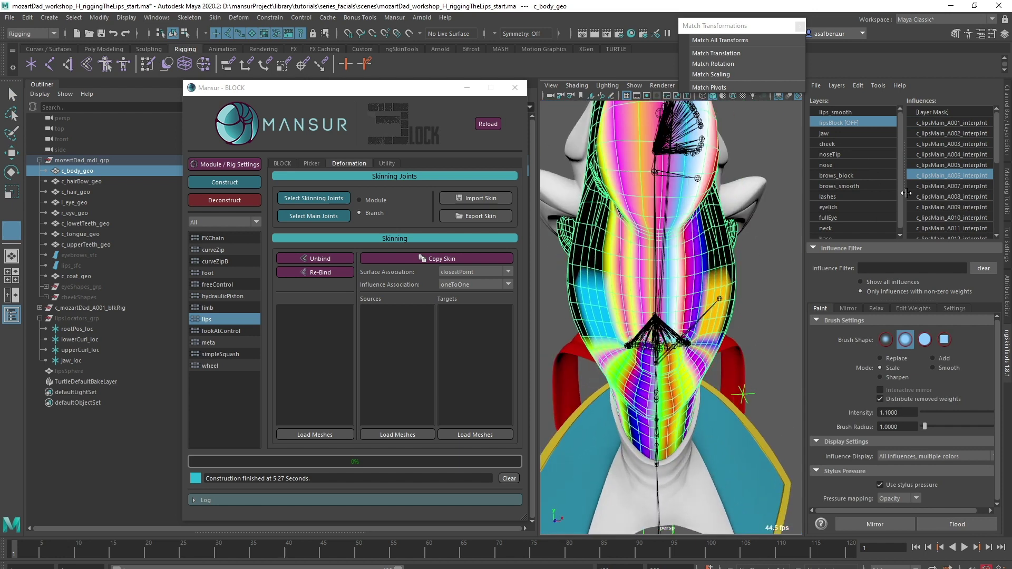
pyautogui.click(933, 187)
pyautogui.click(934, 197)
pyautogui.click(930, 207)
pyautogui.keyDown('alt'); pyautogui.moveTo(680, 221); pyautogui.dragTo(631, 215); pyautogui.keyUp('alt')
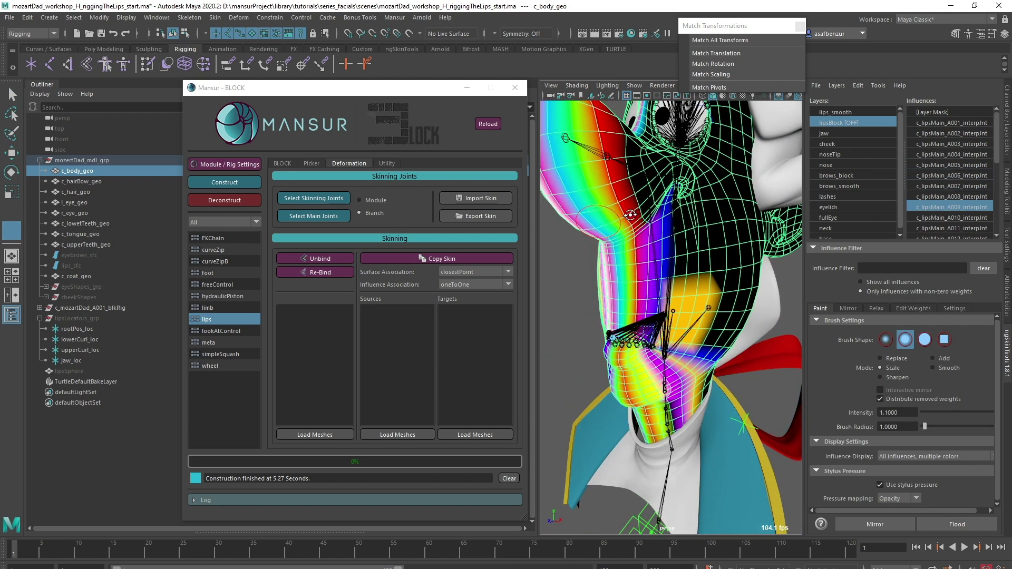
# Inspect the lips_smooth layer's weights across its joint influences, then leave weight painting and clear the selection.
pyautogui.click(845, 112)
pyautogui.click(939, 115)
pyautogui.moveTo(685, 337)
pyautogui.keyDown('alt'); pyautogui.mouseDown()
pyautogui.moveTo(733, 330)
pyautogui.moveTo(647, 353)
pyautogui.mouseUp(); pyautogui.keyUp('alt')
pyautogui.click(933, 129)
pyautogui.click(932, 144)
pyautogui.click(932, 161)
pyautogui.click(932, 175)
pyautogui.click(932, 193)
pyautogui.click(929, 215)
pyautogui.scroll(-5, 691, 333)
pyautogui.moveTo(680, 336)
pyautogui.keyDown('alt'); pyautogui.mouseDown()
pyautogui.moveTo(727, 340)
pyautogui.moveTo(665, 333)
pyautogui.mouseUp(); pyautogui.keyUp('alt')
pyautogui.scroll(1, 669, 340)
pyautogui.press('w')
pyautogui.click(592, 288)
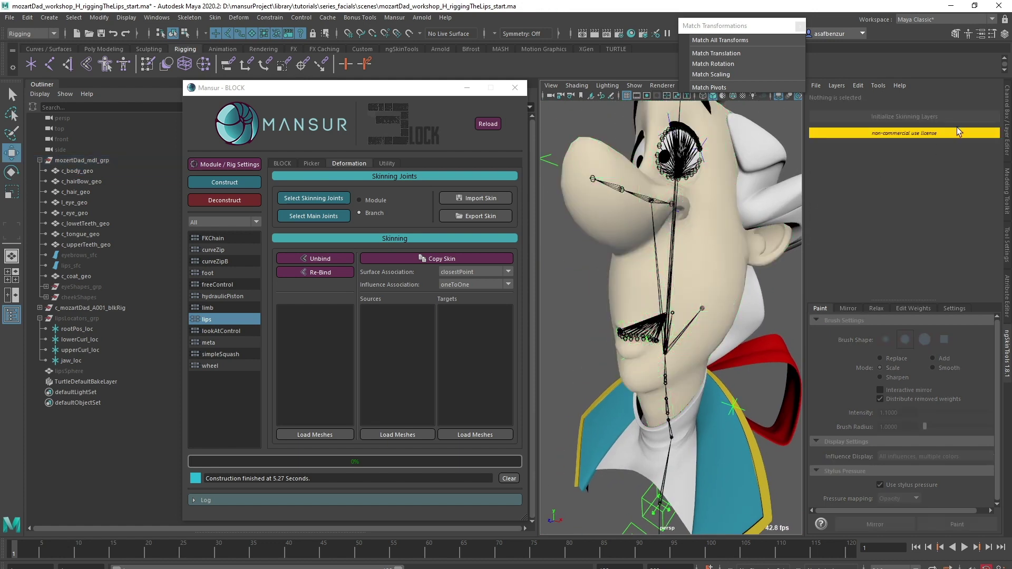
# Test rotating the jaw control on the skinned face in shaded display and undo the rotation.
pyautogui.click(1007, 119)
pyautogui.keyDown('alt'); pyautogui.moveTo(741, 318); pyautogui.dragTo(578, 349); pyautogui.keyUp('alt')
pyautogui.scroll(4, 707, 375)
pyautogui.keyDown('alt'); pyautogui.moveTo(657, 331); pyautogui.dragTo(703, 274); pyautogui.keyUp('alt')
pyautogui.press('4')
pyautogui.click(703, 274)
pyautogui.click(901, 446)
pyautogui.click(750, 356)
pyautogui.press('5')
pyautogui.keyDown('alt'); pyautogui.moveTo(749, 357); pyautogui.dragTo(828, 377); pyautogui.keyUp('alt')
pyautogui.press('e')
pyautogui.moveTo(675, 277); pyautogui.dragTo(671, 309)
pyautogui.keyDown('alt'); pyautogui.moveTo(632, 227); pyautogui.dragTo(649, 182); pyautogui.keyUp('alt')
pyautogui.hotkey('ctrl', 'z')
# Hide the joints in the viewport and undo the remaining jaw rotation.
pyautogui.click(635, 85)
pyautogui.click(653, 257)
pyautogui.scroll(-3, 681, 295)
pyautogui.moveTo(683, 295)
pyautogui.keyDown('alt'); pyautogui.mouseDown()
pyautogui.moveTo(673, 317)
pyautogui.moveTo(686, 313)
pyautogui.mouseUp(); pyautogui.keyUp('alt')
pyautogui.hotkey('ctrl', 'z')
# Test moving a mouth corner control on the skinned face in shaded display.
pyautogui.keyDown('alt'); pyautogui.moveTo(685, 313); pyautogui.dragTo(633, 402, button='right'); pyautogui.keyUp('alt')
pyautogui.press('4')
pyautogui.click(776, 397)
pyautogui.click(746, 378)
pyautogui.keyDown('alt'); pyautogui.moveTo(632, 401); pyautogui.dragTo(723, 330); pyautogui.keyUp('alt')
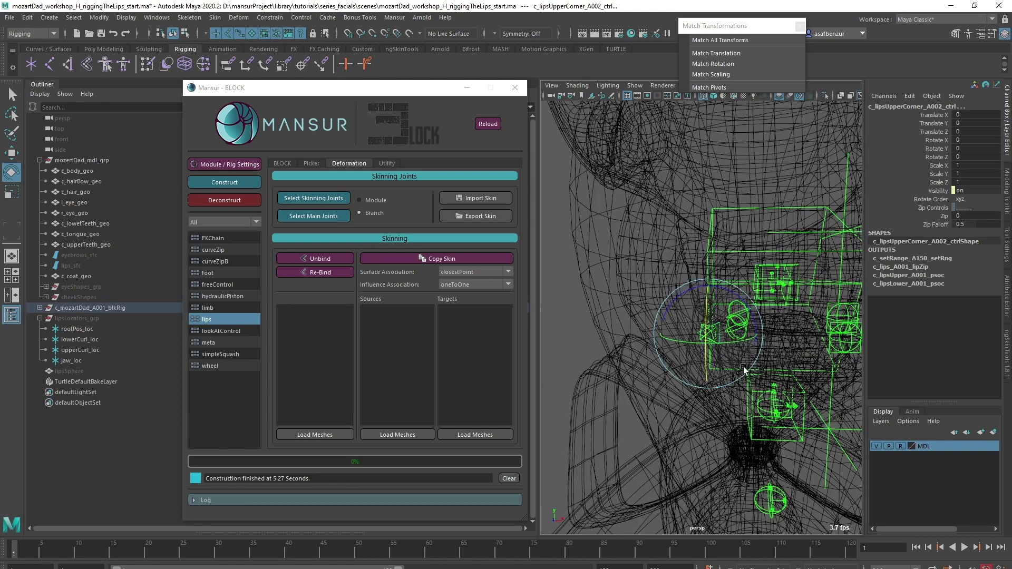
pyautogui.keyDown('alt'); pyautogui.moveTo(764, 378); pyautogui.dragTo(781, 368); pyautogui.keyUp('alt')
pyautogui.press('5')
pyautogui.keyDown('alt'); pyautogui.moveTo(781, 368); pyautogui.dragTo(707, 363, button='right'); pyautogui.keyUp('alt')
pyautogui.press('w')
pyautogui.moveTo(631, 300)
pyautogui.mouseDown()
pyautogui.moveTo(591, 237)
pyautogui.moveTo(608, 317)
pyautogui.moveTo(580, 211)
pyautogui.moveTo(566, 310)
pyautogui.moveTo(589, 235)
pyautogui.mouseUp()
# Test opening the mouth by rotating the jaw control about 22 degrees in X.
pyautogui.keyDown('alt'); pyautogui.moveTo(765, 316); pyautogui.dragTo(641, 335); pyautogui.keyUp('alt')
pyautogui.press('4')
pyautogui.click(774, 349)
pyautogui.keyDown('alt'); pyautogui.moveTo(731, 379); pyautogui.dragTo(823, 327); pyautogui.keyUp('alt')
pyautogui.press('5')
pyautogui.press('e')
pyautogui.moveTo(698, 290); pyautogui.dragTo(699, 333)
# Undo the jaw rotation and the mouth corner movement, then clear the selection.
pyautogui.moveTo(700, 353)
pyautogui.keyDown('alt'); pyautogui.mouseDown()
pyautogui.moveTo(732, 340)
pyautogui.moveTo(639, 354)
pyautogui.mouseUp(); pyautogui.keyUp('alt')
pyautogui.keyDown('alt'); pyautogui.moveTo(640, 353); pyautogui.dragTo(648, 387, button='right'); pyautogui.keyUp('alt')
pyautogui.hotkey('ctrl', 'z')
pyautogui.hotkey('ctrl', 'z')
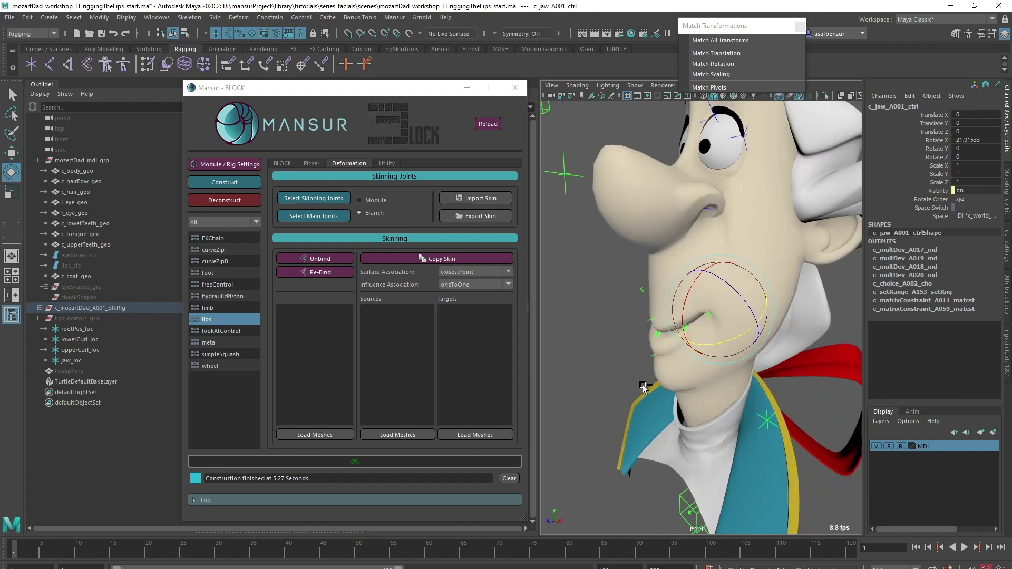
pyautogui.hotkey('ctrl', 'z')
pyautogui.hotkey('ctrl', 'z')
pyautogui.hotkey('ctrl', 'z')
pyautogui.hotkey('ctrl', 'z')
pyautogui.hotkey('ctrl', 'z')
pyautogui.click(641, 388)
pyautogui.keyDown('alt'); pyautogui.moveTo(642, 389); pyautogui.dragTo(662, 407); pyautogui.keyUp('alt')
pyautogui.keyDown('alt'); pyautogui.moveTo(662, 406); pyautogui.dragTo(686, 414, button='right'); pyautogui.keyUp('alt')
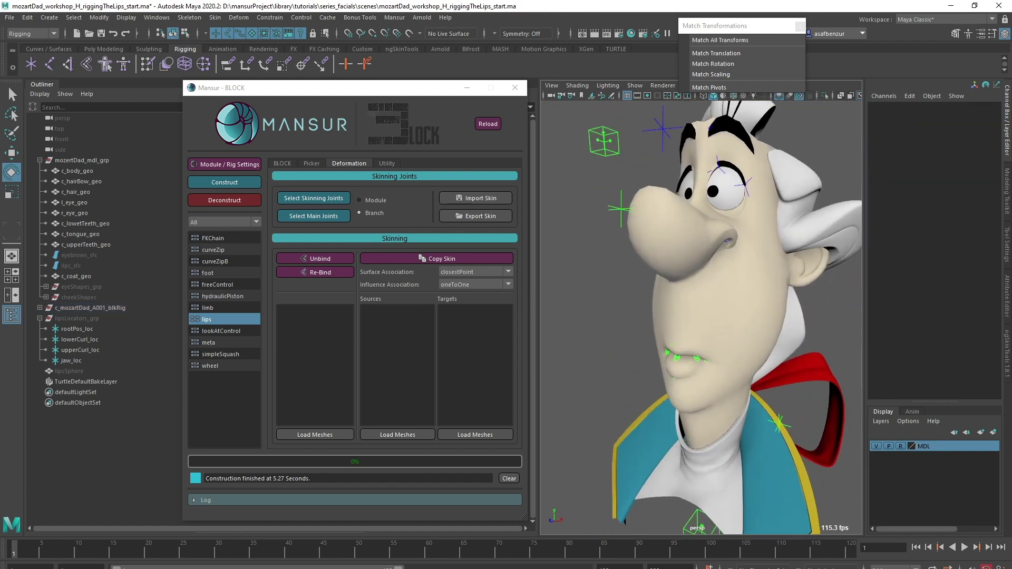
# Set BLOCK to operate on All and deconstruct the whole rig back to its guides.
pyautogui.click(281, 165)
pyautogui.keyDown('alt'); pyautogui.moveTo(654, 248); pyautogui.dragTo(667, 252); pyautogui.keyUp('alt')
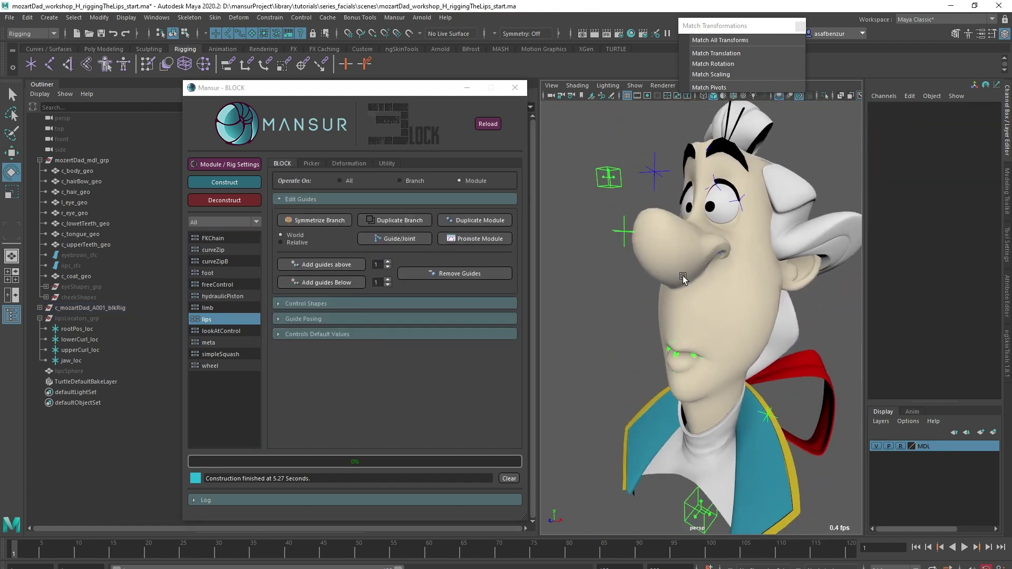
pyautogui.click(615, 191)
pyautogui.keyDown('alt'); pyautogui.moveTo(616, 191); pyautogui.dragTo(567, 224); pyautogui.keyUp('alt')
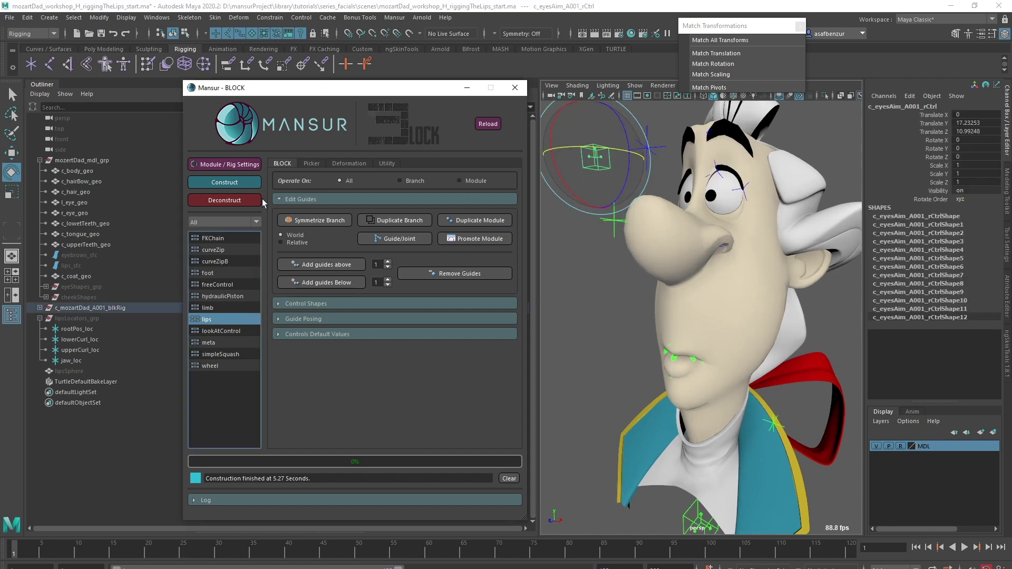
pyautogui.click(342, 181)
pyautogui.click(224, 200)
pyautogui.click(586, 336)
# In the lips module's CheekRaise settings, enable doCheekRaise with the left cheek guide as l_CheekRaiseRoot.
pyautogui.press('4')
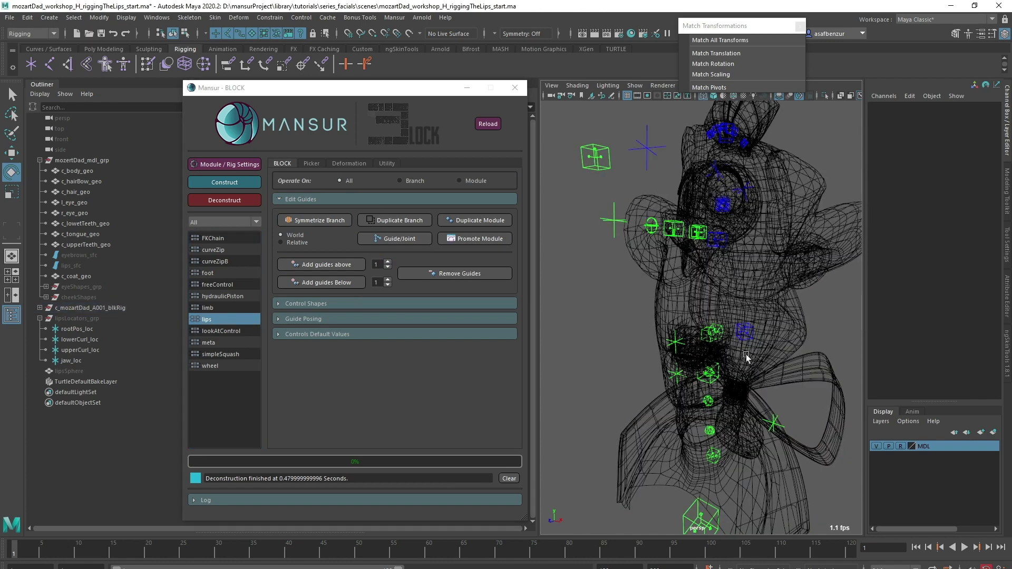
pyautogui.keyDown('alt'); pyautogui.moveTo(752, 353); pyautogui.dragTo(785, 390, button='right'); pyautogui.keyUp('alt')
pyautogui.keyDown('alt'); pyautogui.moveTo(785, 390); pyautogui.dragTo(716, 355); pyautogui.keyUp('alt')
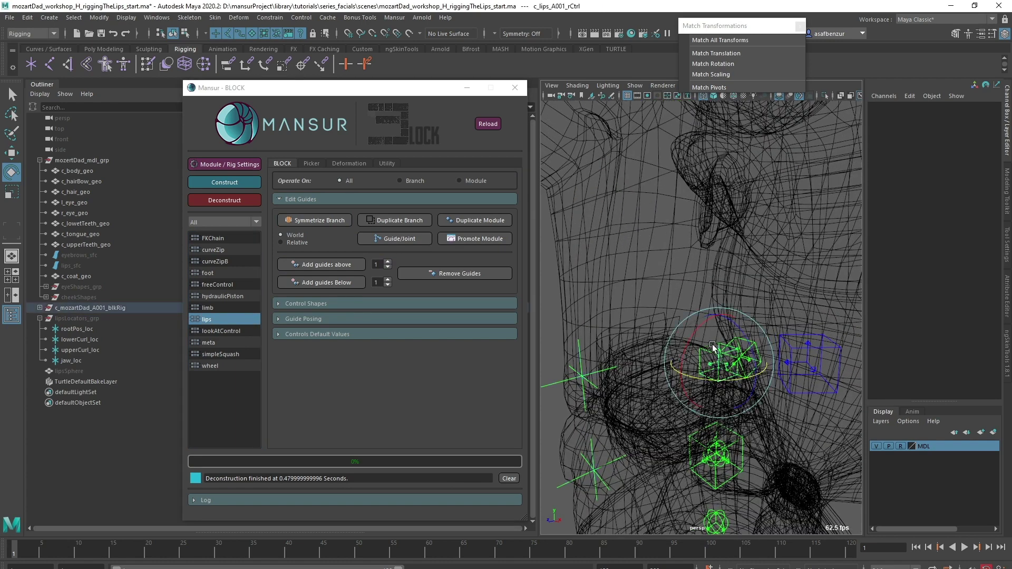
pyautogui.click(714, 350)
pyautogui.click(226, 165)
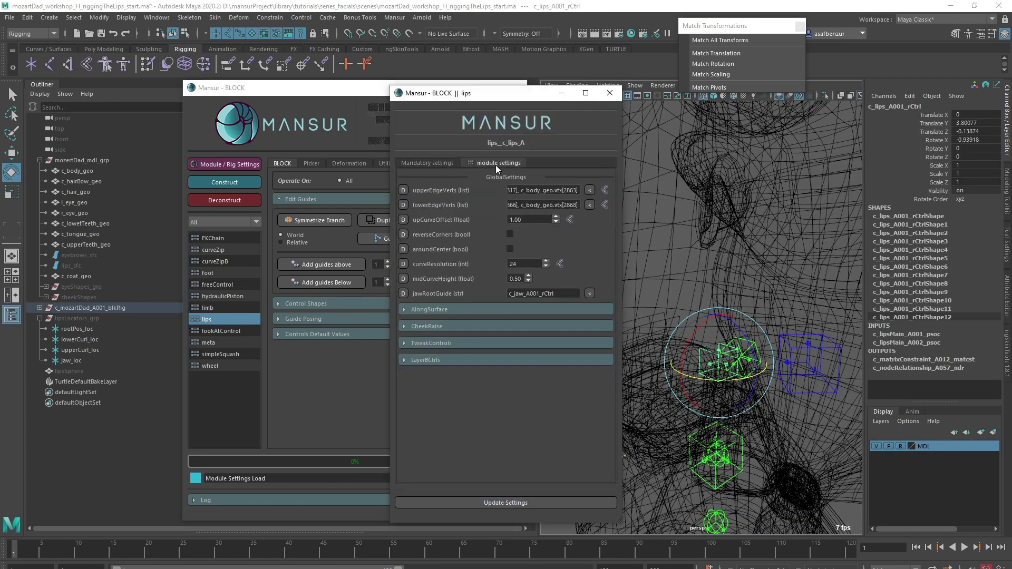
pyautogui.click(449, 326)
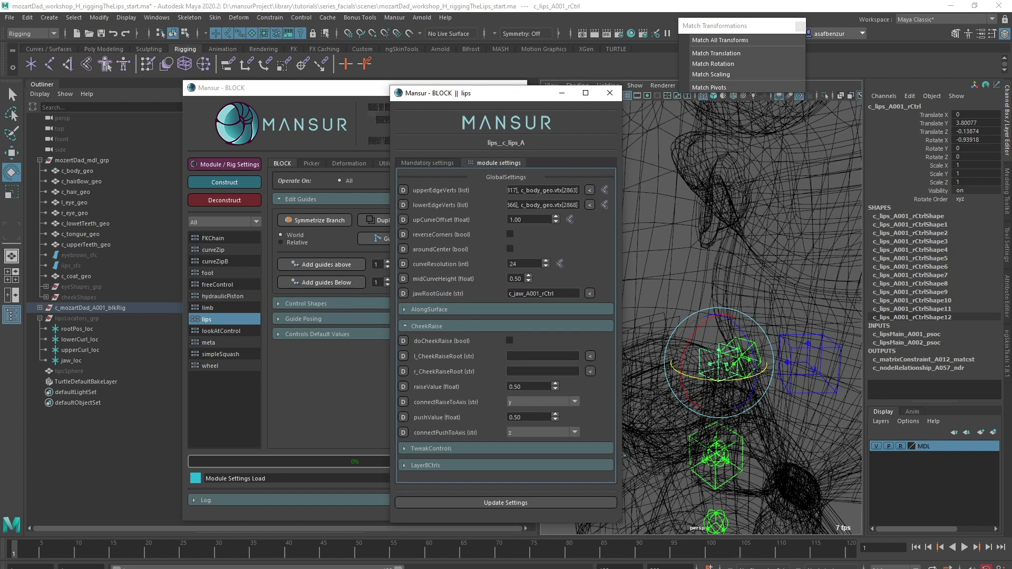
pyautogui.click(680, 275)
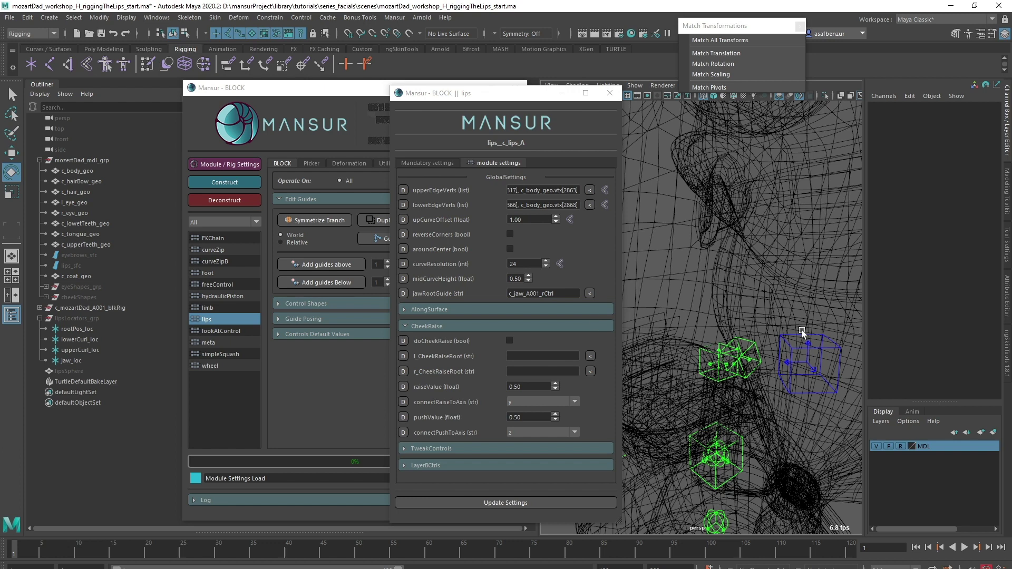
pyautogui.click(822, 352)
pyautogui.click(591, 356)
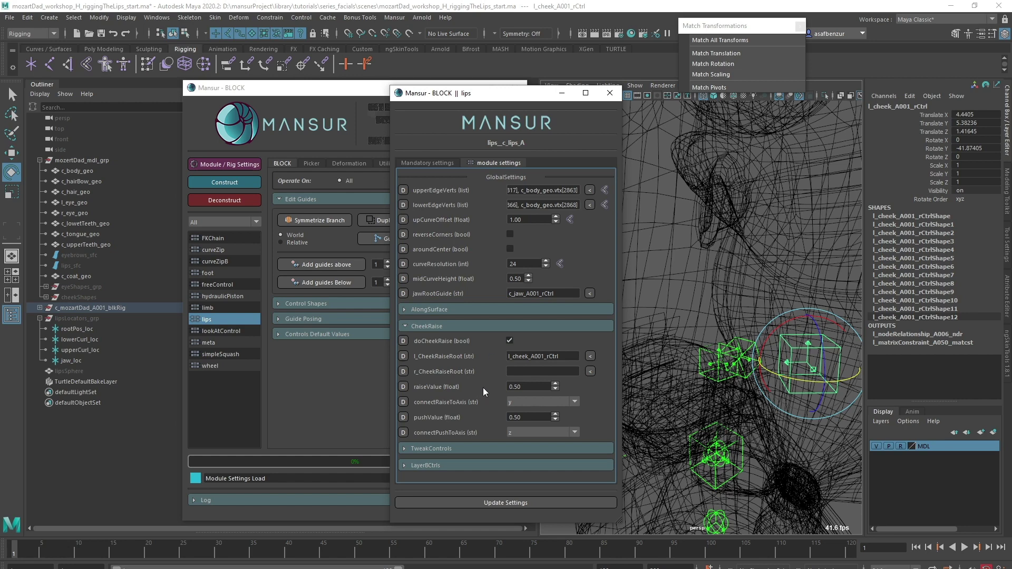
# Set the cheek raise connectPushToAxis option to x to match the cheek guide's orientation.
pyautogui.keyDown('alt'); pyautogui.moveTo(779, 399); pyautogui.dragTo(797, 348); pyautogui.keyUp('alt')
pyautogui.press('w')
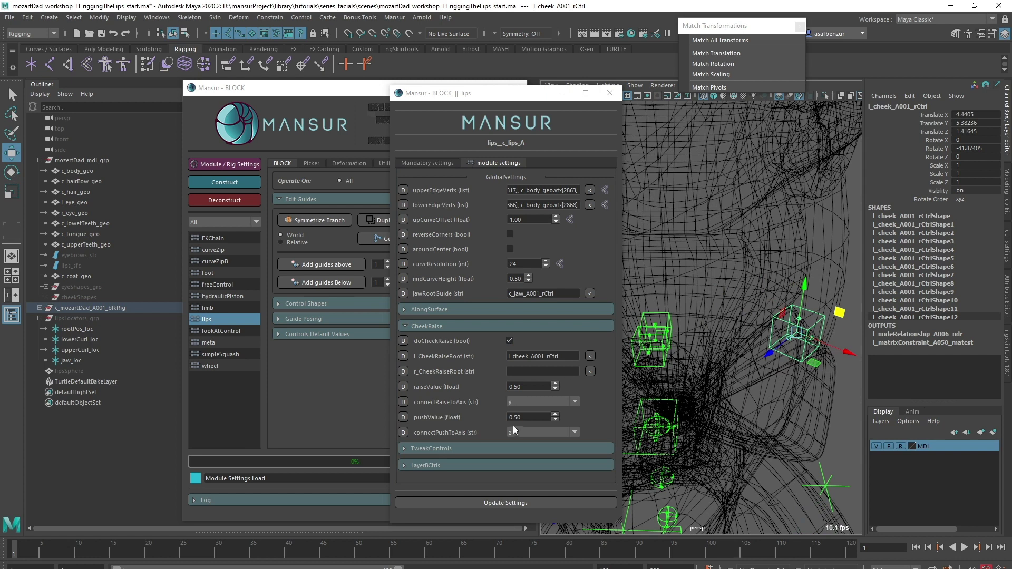
pyautogui.click(527, 433)
pyautogui.click(527, 439)
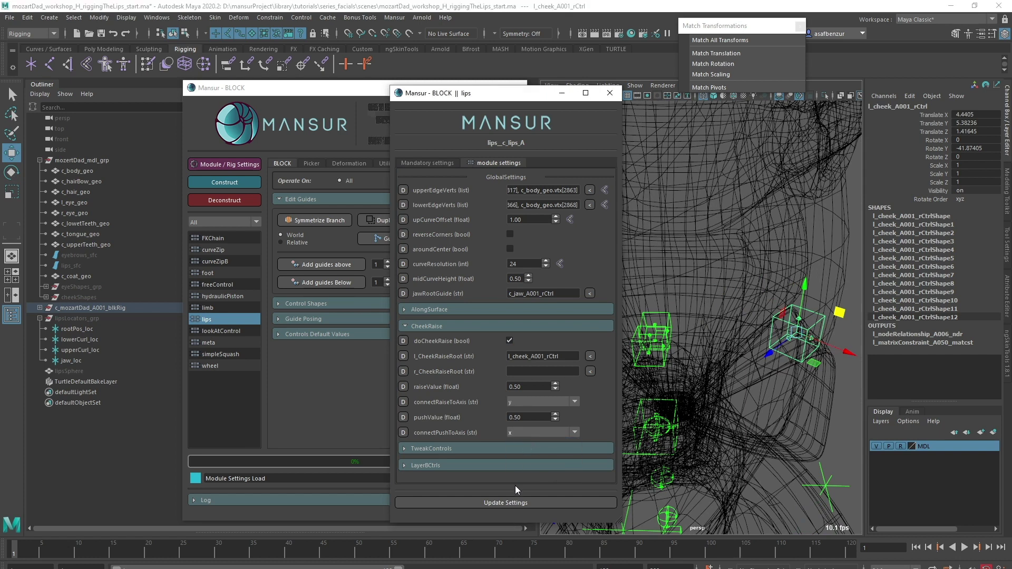
# Enable doLayerBCtrls for the lips module and update the module settings.
pyautogui.click(458, 467)
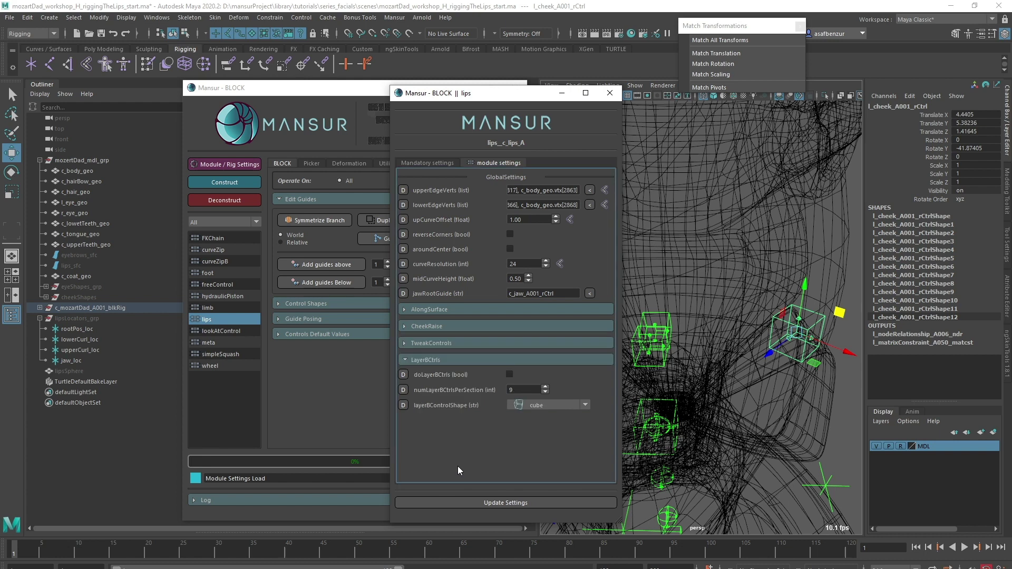
pyautogui.click(508, 377)
pyautogui.click(488, 497)
# Construct the whole rig again and switch BLOCK to operate on Module.
pyautogui.press('f')
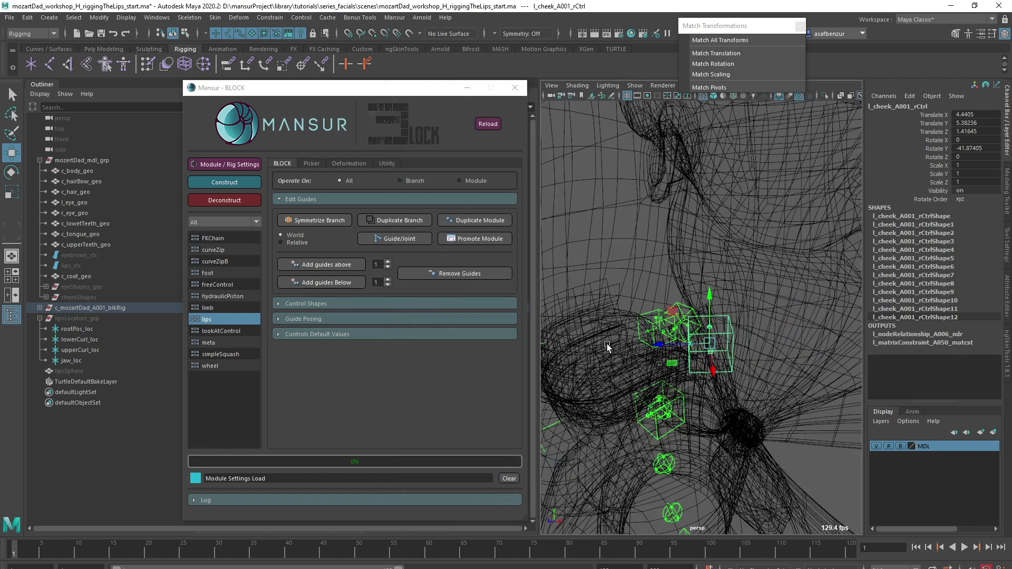
pyautogui.keyDown('alt'); pyautogui.moveTo(616, 365); pyautogui.dragTo(672, 342); pyautogui.keyUp('alt')
pyautogui.keyDown('alt'); pyautogui.moveTo(673, 343); pyautogui.dragTo(537, 322); pyautogui.keyUp('alt')
pyautogui.click(459, 181)
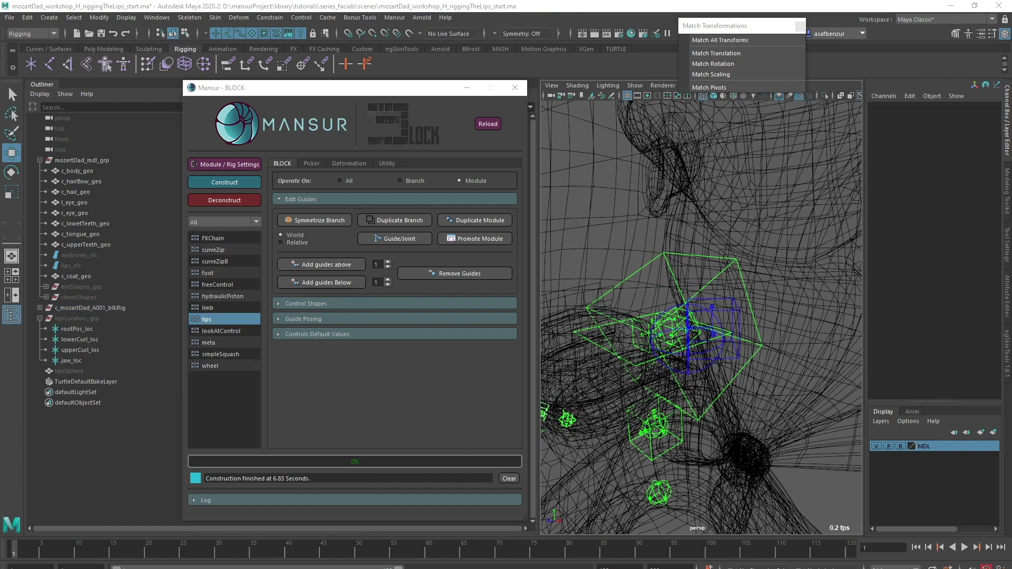
# Test moving the mouth corner control on the character's right side outward and up in shaded display.
pyautogui.moveTo(723, 438)
pyautogui.keyDown('alt'); pyautogui.mouseDown(button='right')
pyautogui.moveTo(633, 403)
pyautogui.moveTo(631, 454)
pyautogui.mouseUp(button='right'); pyautogui.keyUp('alt')
pyautogui.press('5')
pyautogui.click(632, 359)
pyautogui.keyDown('alt'); pyautogui.moveTo(657, 351); pyautogui.dragTo(707, 405); pyautogui.keyUp('alt')
pyautogui.moveTo(603, 327); pyautogui.dragTo(570, 281)
# Move the character's left lip corner control outward and up, with cheek Raise Amount and Push Amount at 0.29.
pyautogui.keyDown('alt'); pyautogui.moveTo(795, 316); pyautogui.dragTo(797, 340); pyautogui.keyUp('alt')
pyautogui.click(804, 320)
pyautogui.keyDown('alt'); pyautogui.moveTo(804, 323); pyautogui.dragTo(826, 331, button='right'); pyautogui.keyUp('alt')
pyautogui.click(758, 318)
pyautogui.keyDown('alt'); pyautogui.moveTo(763, 320); pyautogui.dragTo(739, 321, button='right'); pyautogui.keyUp('alt')
pyautogui.click(754, 329)
pyautogui.press('w')
pyautogui.click(740, 321)
pyautogui.moveTo(776, 284); pyautogui.dragTo(799, 266)
pyautogui.keyDown('alt'); pyautogui.moveTo(732, 104); pyautogui.dragTo(727, 156); pyautogui.keyUp('alt')
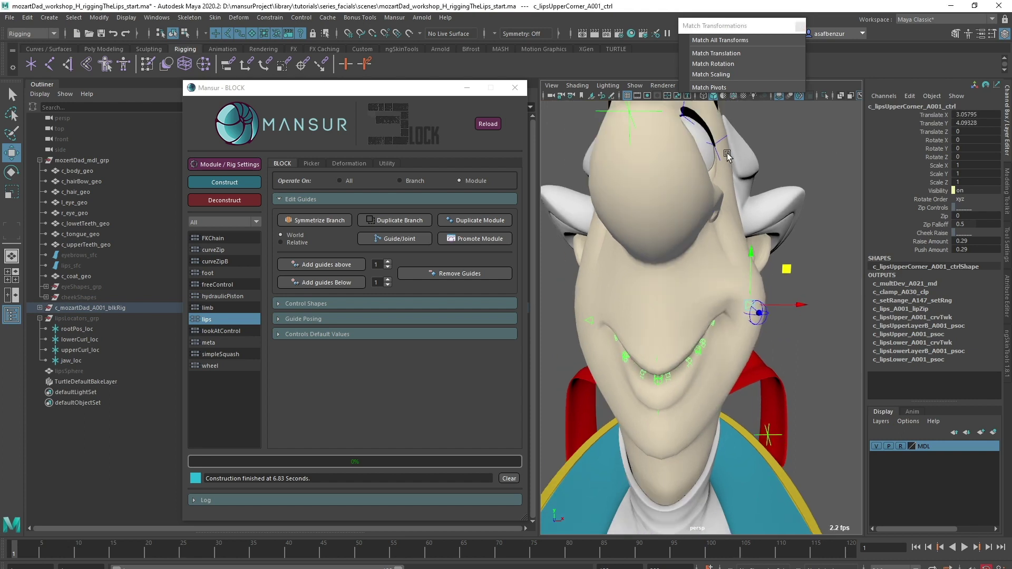
# Show wireframe on shaded and reset the lip corner controls' Translate X and Y to 0.
pyautogui.click(734, 95)
pyautogui.scroll(3, 765, 295)
pyautogui.moveTo(809, 262)
pyautogui.mouseDown()
pyautogui.moveTo(790, 333)
pyautogui.moveTo(798, 297)
pyautogui.moveTo(727, 301)
pyautogui.moveTo(743, 300)
pyautogui.mouseUp()
pyautogui.click(567, 321)
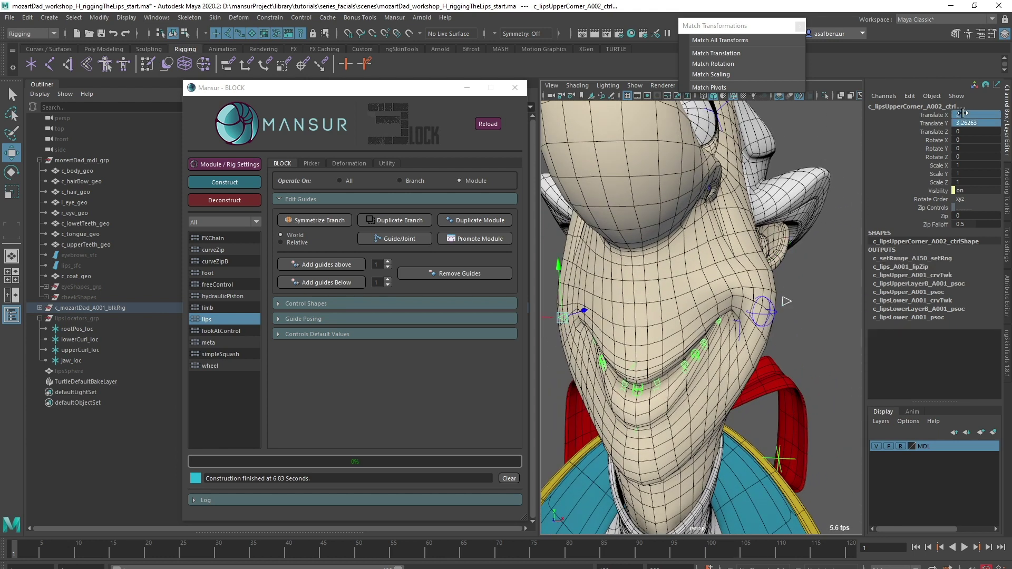
pyautogui.write('0')
pyautogui.press('Return')
pyautogui.click(823, 266)
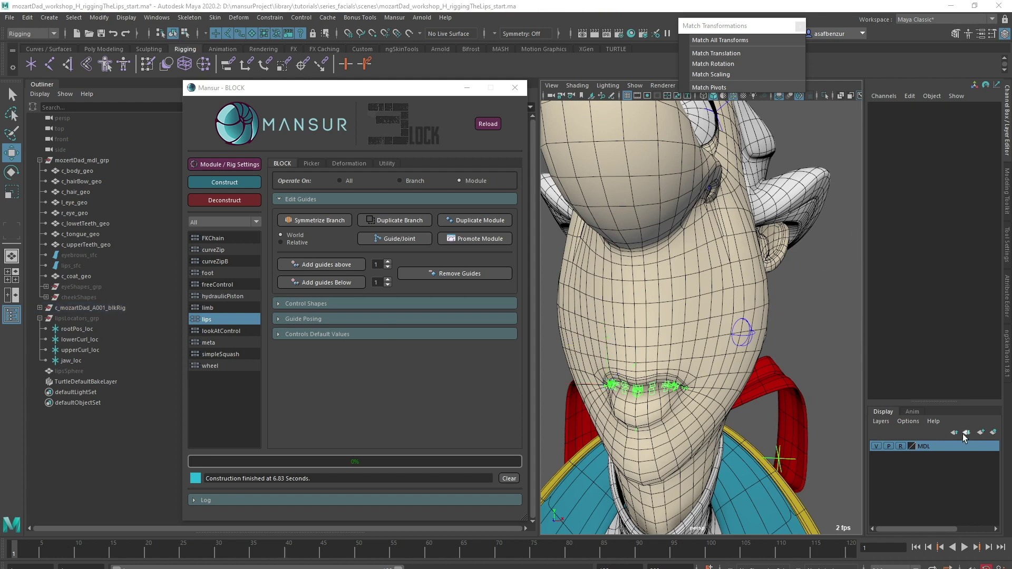
# Make the MDL layer's geometry selectable and move the body's cheek skinning layer above the lips layers in ngSkinTools.
pyautogui.click(901, 446)
pyautogui.click(738, 304)
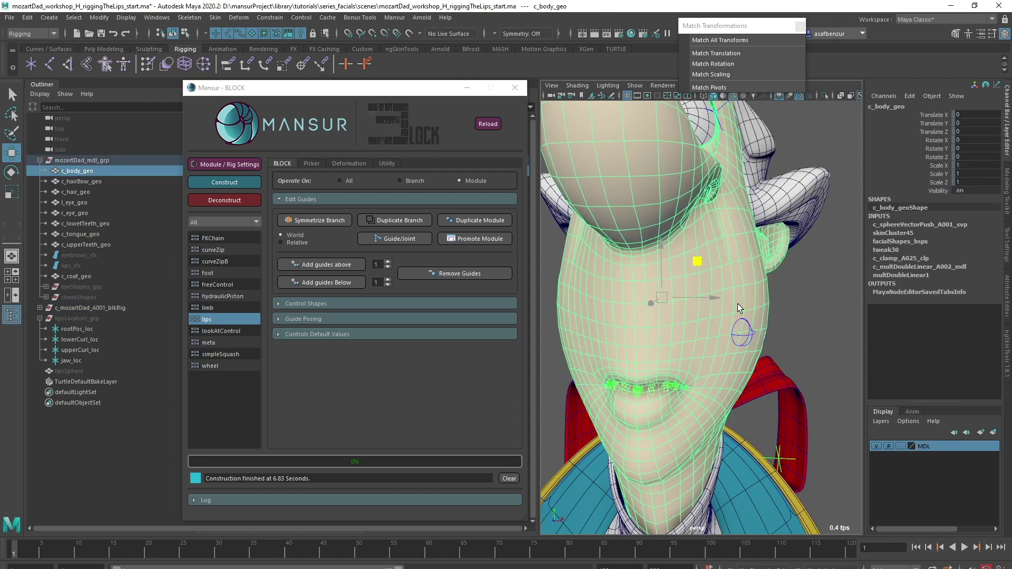
pyautogui.click(1007, 345)
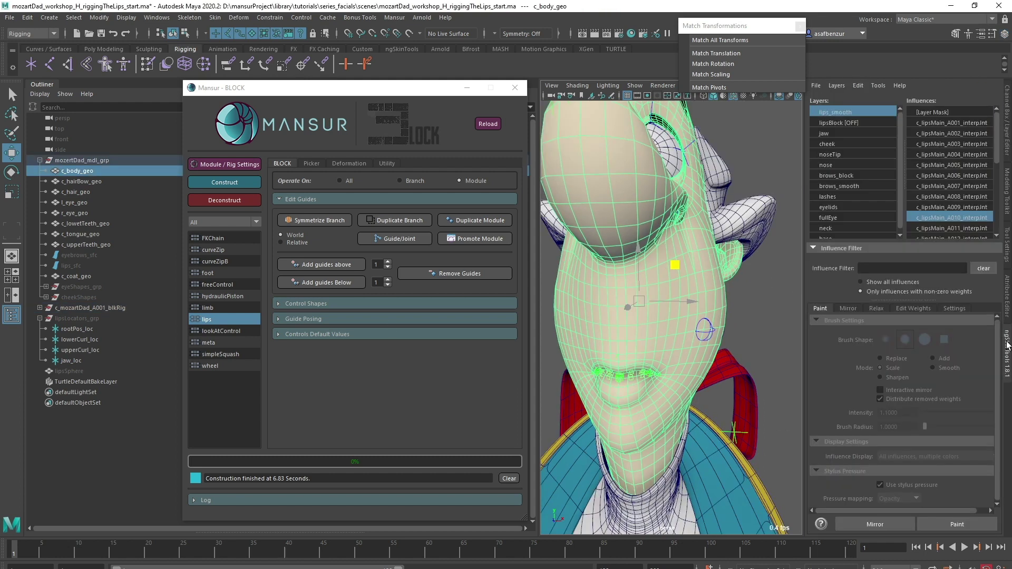
pyautogui.click(839, 144)
# Test moving the left cheek control and undo the movement.
pyautogui.click(744, 324)
pyautogui.click(711, 330)
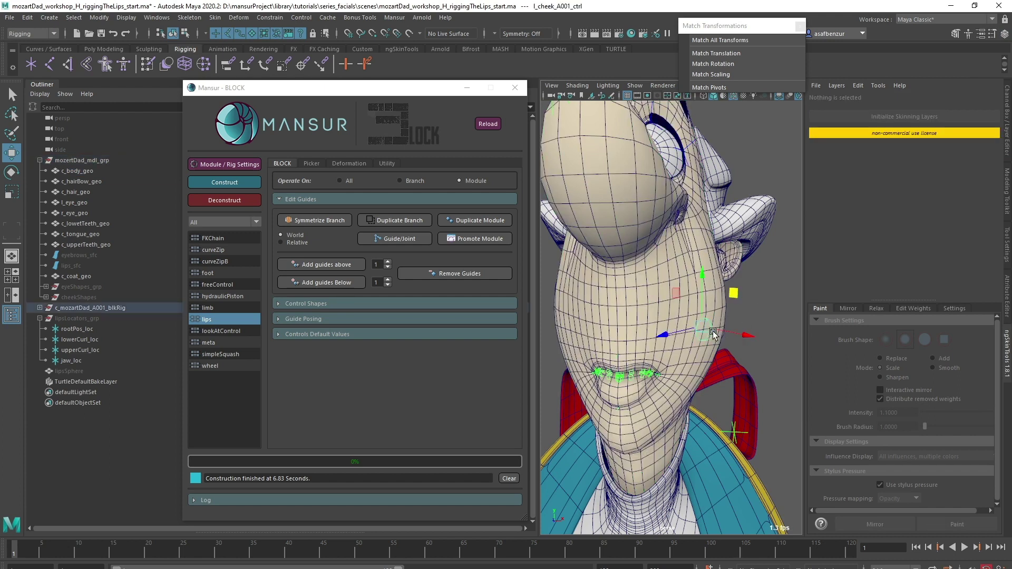
pyautogui.keyDown('alt'); pyautogui.moveTo(732, 291); pyautogui.dragTo(762, 364); pyautogui.keyUp('alt')
pyautogui.hotkey('ctrl', 'z')
pyautogui.click(771, 271)
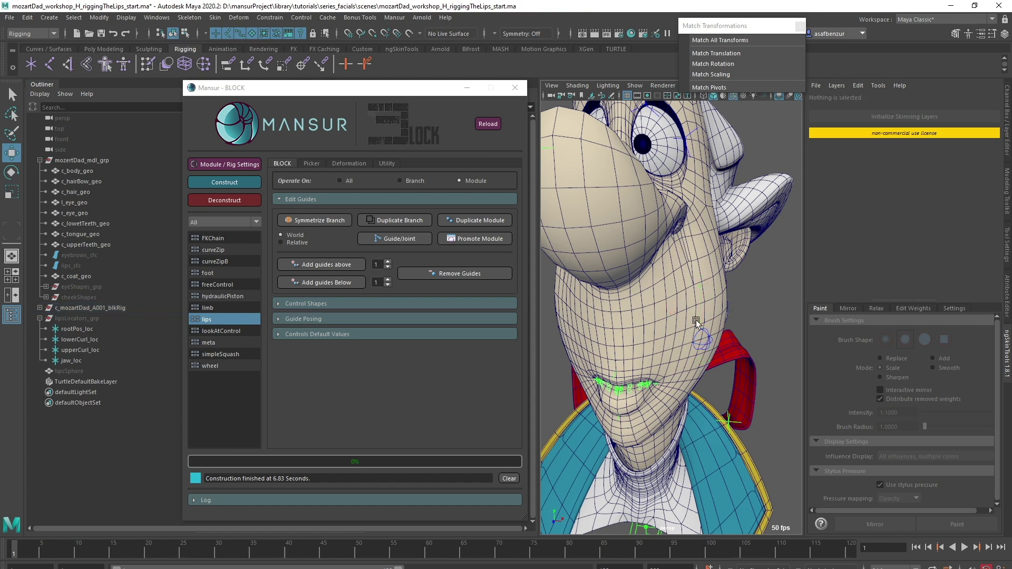
# Move the left lip corner control up and outward into a smile.
pyautogui.keyDown('alt'); pyautogui.moveTo(662, 334); pyautogui.dragTo(667, 368); pyautogui.keyUp('alt')
pyautogui.keyDown('alt'); pyautogui.moveTo(667, 369); pyautogui.dragTo(709, 411, button='right'); pyautogui.keyUp('alt')
pyautogui.keyDown('alt'); pyautogui.moveTo(710, 411); pyautogui.dragTo(682, 371, button='middle'); pyautogui.keyUp('alt')
pyautogui.scroll(-10, 683, 370)
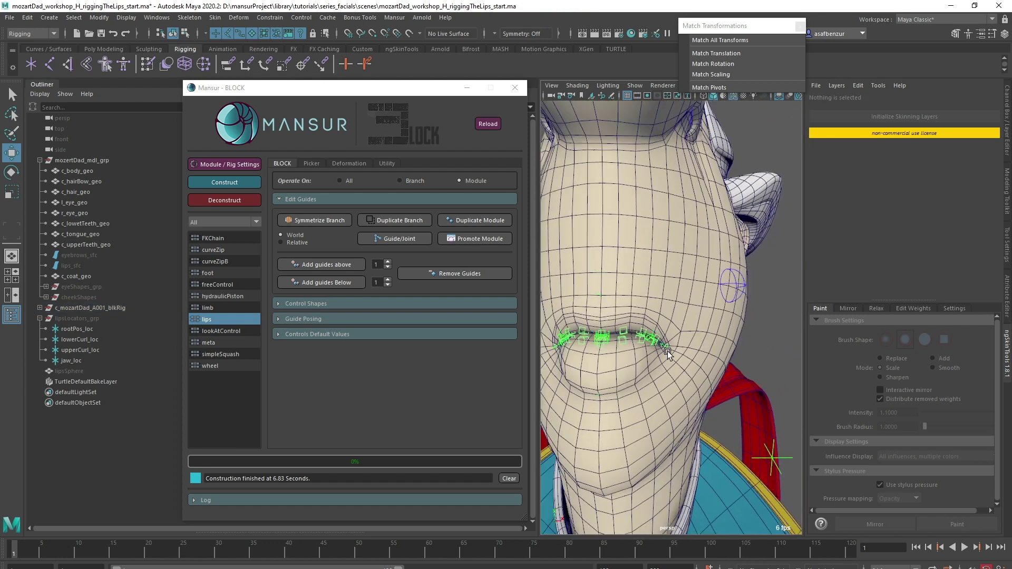
pyautogui.click(594, 289)
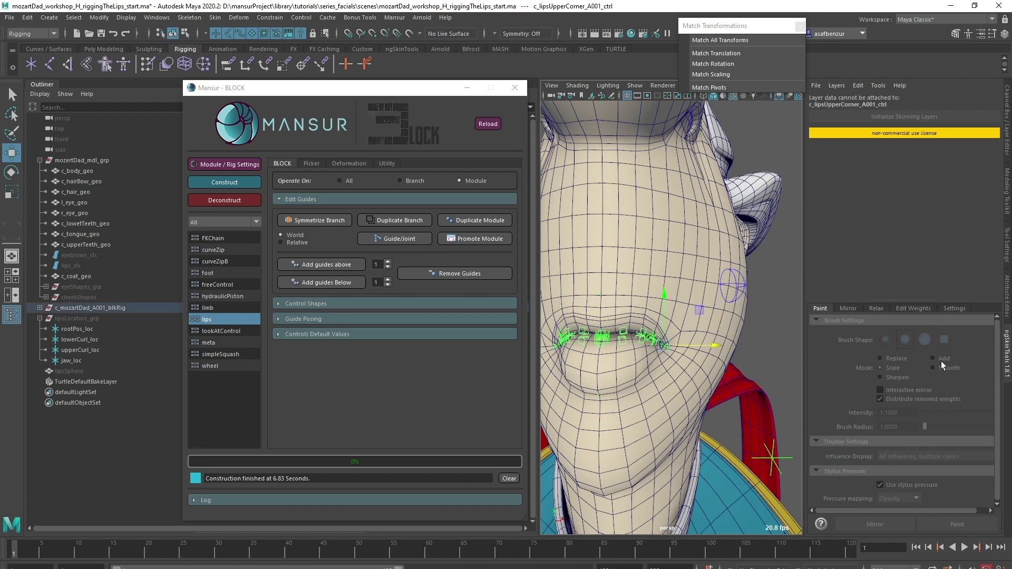
pyautogui.moveTo(704, 309); pyautogui.dragTo(709, 251)
# Select the body mesh and examine its cheek skinning layer on the smiling side of the face.
pyautogui.click(710, 243)
pyautogui.moveTo(837, 106); pyautogui.dragTo(836, 110)
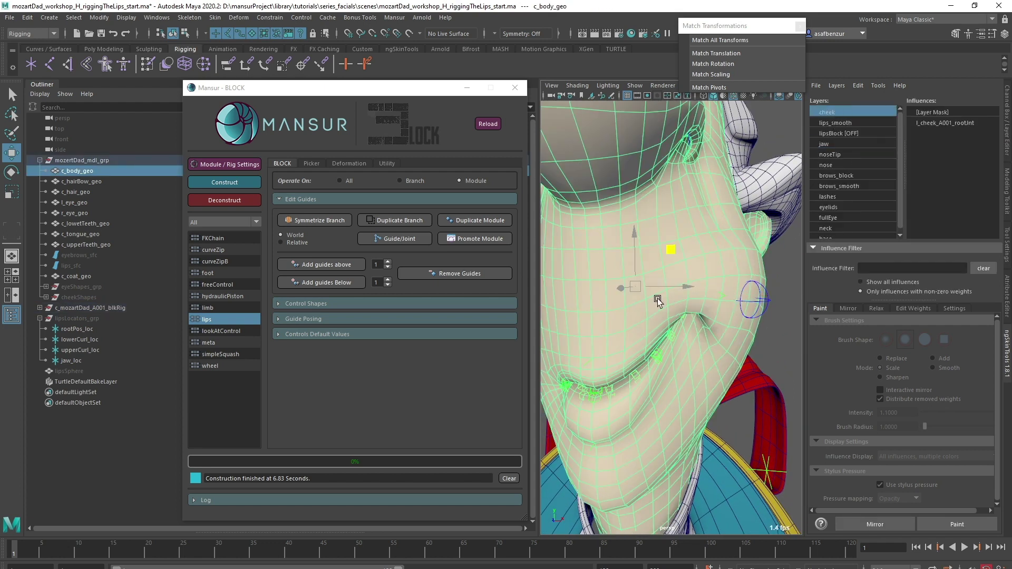
pyautogui.keyDown('alt'); pyautogui.moveTo(658, 308); pyautogui.dragTo(710, 286); pyautogui.keyUp('alt')
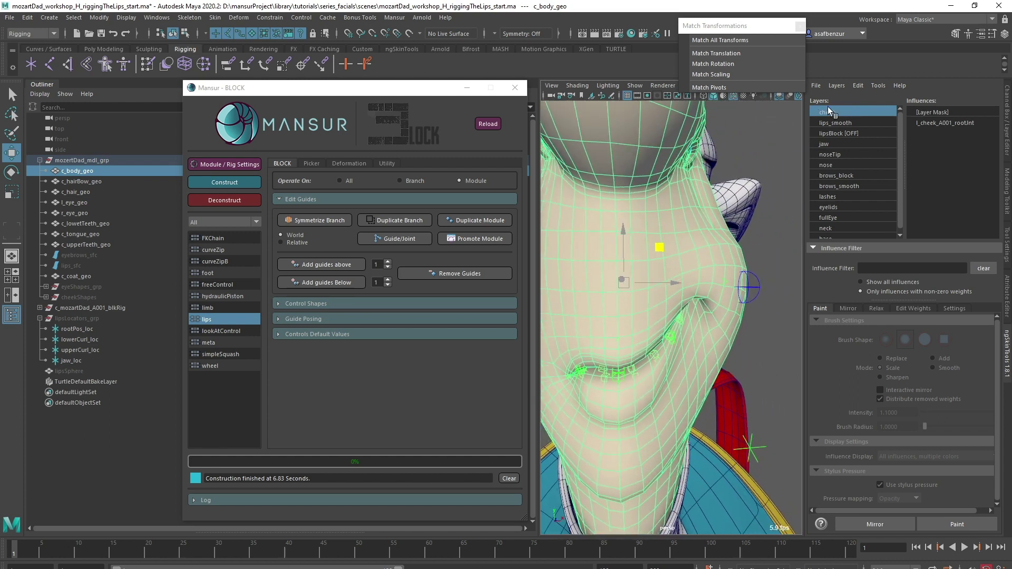
pyautogui.moveTo(830, 109)
pyautogui.mouseDown()
pyautogui.moveTo(836, 138)
pyautogui.moveTo(844, 105)
pyautogui.mouseUp()
pyautogui.moveTo(750, 255)
pyautogui.keyDown('alt'); pyautogui.mouseDown()
pyautogui.moveTo(728, 272)
pyautogui.moveTo(740, 333)
pyautogui.moveTo(769, 235)
pyautogui.mouseUp(); pyautogui.keyUp('alt')
pyautogui.click(777, 264)
pyautogui.click(732, 269)
# Close the Match Transformations window and display the model group smoothed without wireframe on shaded.
pyautogui.click(801, 26)
pyautogui.click(734, 96)
pyautogui.click(82, 160)
pyautogui.press('3')
pyautogui.click(764, 348)
pyautogui.scroll(1, 741, 299)
pyautogui.click(704, 286)
# Set the MDL display layer back to reference so the model geometry cannot be selected.
pyautogui.keyDown('alt'); pyautogui.moveTo(740, 296); pyautogui.dragTo(791, 316, button='right'); pyautogui.keyUp('alt')
pyautogui.click(1007, 138)
pyautogui.click(901, 445)
pyautogui.click(900, 445)
pyautogui.click(39, 161)
pyautogui.click(39, 181)
# Open the smiling mouth by rotating the jaw control about 19 degrees in X.
pyautogui.click(777, 253)
pyautogui.keyDown('alt'); pyautogui.moveTo(777, 254); pyautogui.dragTo(738, 261, button='right'); pyautogui.keyUp('alt')
pyautogui.moveTo(817, 233)
pyautogui.mouseDown()
pyautogui.moveTo(784, 351)
pyautogui.moveTo(819, 230)
pyautogui.mouseUp()
pyautogui.moveTo(820, 230)
pyautogui.keyDown('alt'); pyautogui.mouseDown(button='right')
pyautogui.moveTo(631, 278)
pyautogui.moveTo(689, 380)
pyautogui.mouseUp(button='right'); pyautogui.keyUp('alt')
pyautogui.press('4')
pyautogui.click(714, 369)
pyautogui.moveTo(689, 380)
pyautogui.keyDown('alt'); pyautogui.mouseDown()
pyautogui.moveTo(714, 369)
pyautogui.moveTo(665, 322)
pyautogui.mouseUp(); pyautogui.keyUp('alt')
pyautogui.press('5')
pyautogui.press('e')
pyautogui.moveTo(658, 308); pyautogui.dragTo(665, 338)
pyautogui.keyDown('alt'); pyautogui.moveTo(665, 337); pyautogui.dragTo(748, 299, button='right'); pyautogui.keyUp('alt')
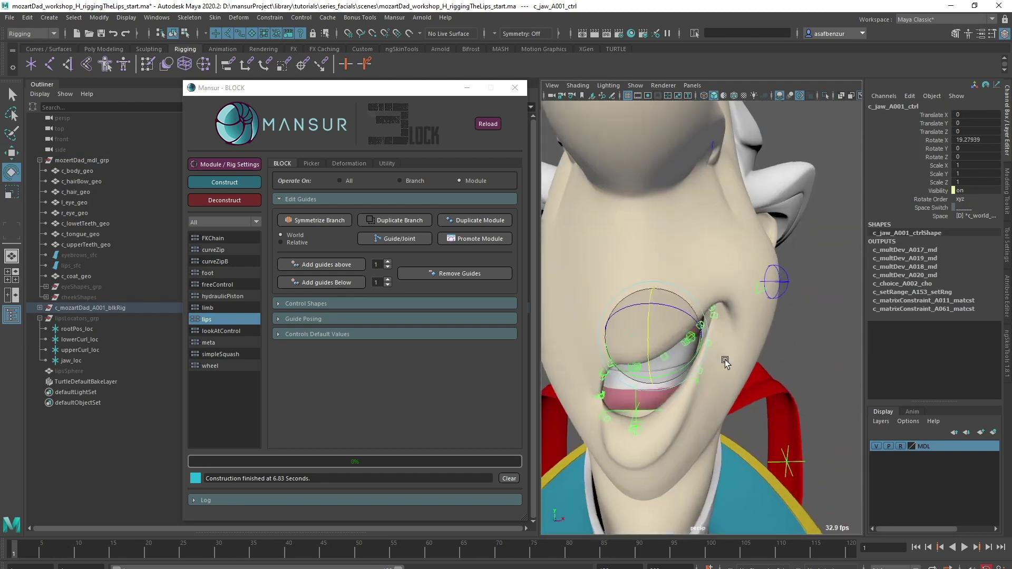
# Move the left lip corner control on the open mouth and adjust its cheek Push Amount.
pyautogui.click(765, 281)
pyautogui.press('w')
pyautogui.moveTo(799, 248); pyautogui.dragTo(722, 327)
pyautogui.keyDown('alt'); pyautogui.moveTo(723, 327); pyautogui.dragTo(785, 332, button='right'); pyautogui.keyUp('alt')
pyautogui.click(795, 322)
pyautogui.click(751, 312)
pyautogui.click(756, 320)
pyautogui.click(932, 249)
pyautogui.moveTo(771, 346); pyautogui.dragTo(780, 309, button='middle')
# Try moving the upper lip layer B control near the smiling mouth's left corner and undo the move.
pyautogui.click(789, 349)
pyautogui.keyDown('alt'); pyautogui.moveTo(738, 343); pyautogui.dragTo(780, 345, button='right'); pyautogui.keyUp('alt')
pyautogui.click(700, 326)
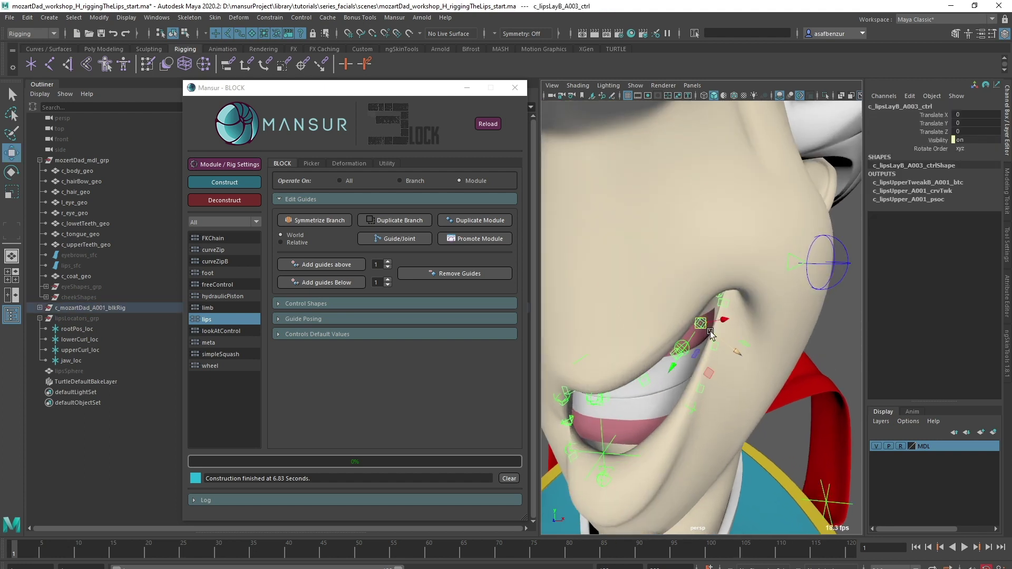
pyautogui.moveTo(726, 344); pyautogui.dragTo(637, 300)
pyautogui.hotkey('ctrl', 'z')
# Try moving two more layer B controls around the smiling lips, undoing each move.
pyautogui.click(645, 381)
pyautogui.moveTo(664, 411); pyautogui.dragTo(630, 354)
pyautogui.hotkey('ctrl', 'z')
pyautogui.click(703, 390)
pyautogui.moveTo(723, 395); pyautogui.dragTo(695, 420)
pyautogui.click(701, 416)
pyautogui.hotkey('ctrl', 'z')
pyautogui.keyDown('alt'); pyautogui.moveTo(701, 411); pyautogui.dragTo(664, 400, button='right'); pyautogui.keyUp('alt')
# Reset the left lip corner control's Translate X and Translate Y to 0.
pyautogui.click(768, 281)
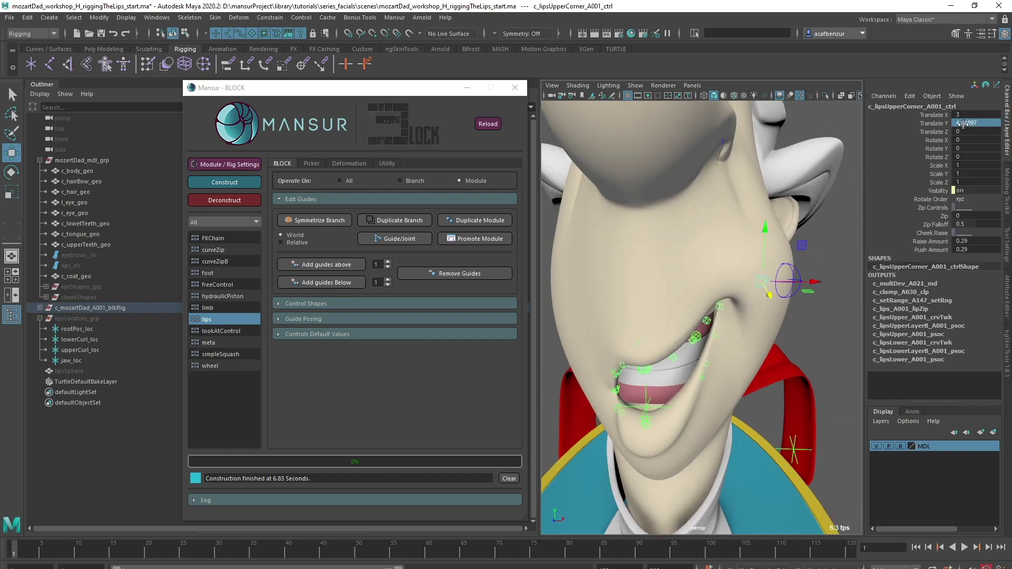
pyautogui.moveTo(964, 124); pyautogui.dragTo(958, 115)
pyautogui.write('0')
pyautogui.press('Return')
pyautogui.write('3')
pyautogui.press('Return')
pyautogui.keyDown('alt'); pyautogui.moveTo(807, 336); pyautogui.dragTo(738, 406); pyautogui.keyUp('alt')
pyautogui.write('0')
pyautogui.press('Return')
# Select the jaw control in wireframe display, set its Rotate X to 0 and return to shaded display.
pyautogui.keyDown('alt'); pyautogui.moveTo(759, 317); pyautogui.dragTo(738, 324); pyautogui.keyUp('alt')
pyautogui.moveTo(738, 324)
pyautogui.keyDown('alt'); pyautogui.mouseDown(button='right')
pyautogui.moveTo(707, 321)
pyautogui.moveTo(750, 330)
pyautogui.mouseUp(button='right'); pyautogui.keyUp('alt')
pyautogui.press('4')
pyautogui.click(748, 323)
pyautogui.click(971, 141)
pyautogui.write('0')
pyautogui.press('Return')
pyautogui.keyDown('alt'); pyautogui.moveTo(764, 247); pyautogui.dragTo(796, 338); pyautogui.keyUp('alt')
pyautogui.press('5')
pyautogui.click(796, 350)
pyautogui.keyDown('alt'); pyautogui.moveTo(796, 350); pyautogui.dragTo(758, 352, button='right'); pyautogui.keyUp('alt')
pyautogui.keyDown('alt'); pyautogui.moveTo(759, 352); pyautogui.dragTo(758, 409, button='middle'); pyautogui.keyUp('alt')
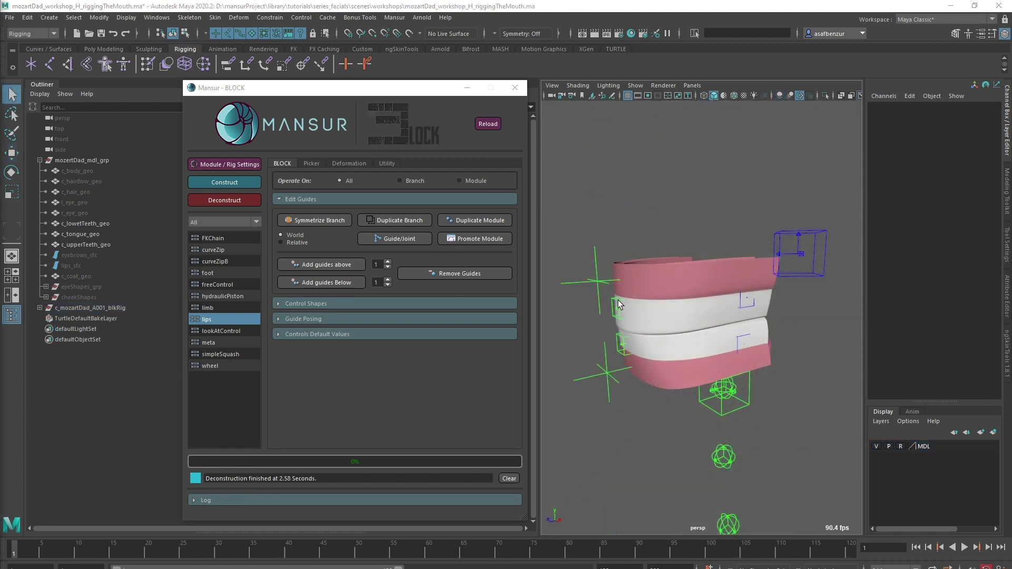
# Inspect the teeth guides by selecting the main upper teeth guide, its left child guide and the lower teeth guide.
pyautogui.click(618, 301)
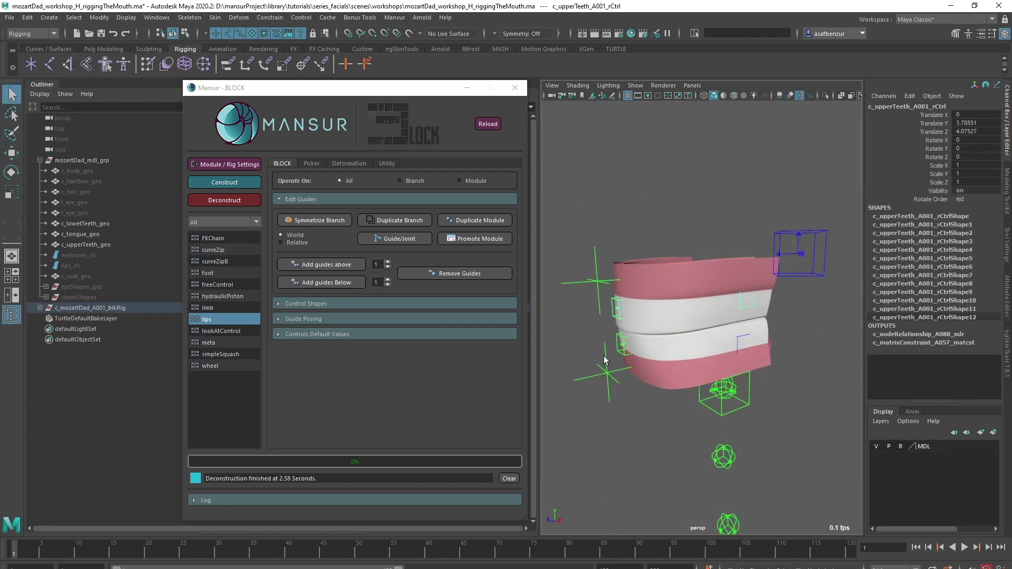
pyautogui.keyDown('alt'); pyautogui.moveTo(603, 365); pyautogui.dragTo(621, 403); pyautogui.keyUp('alt')
pyautogui.scroll(2, 621, 403)
pyautogui.press('f')
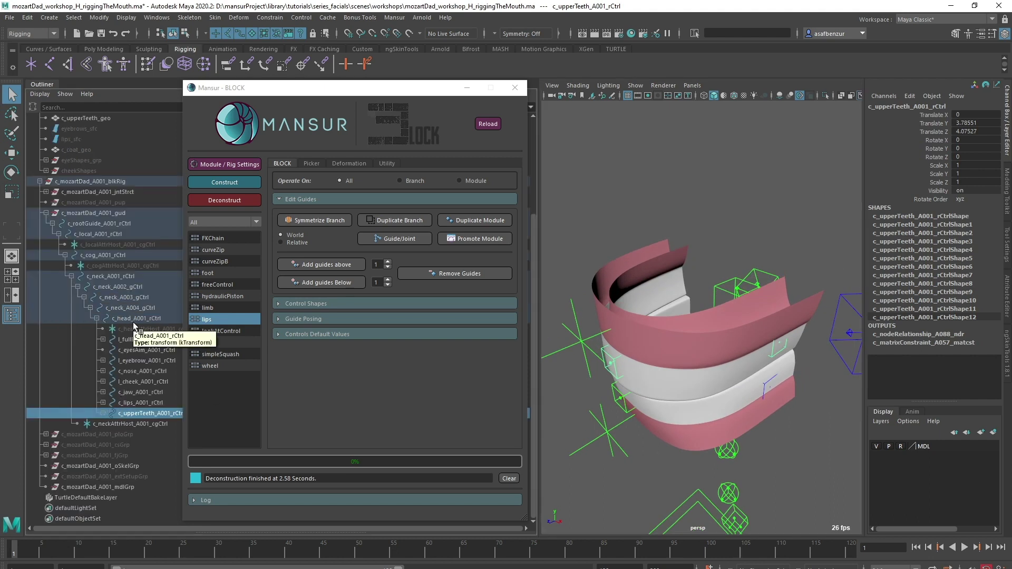
pyautogui.click(103, 414)
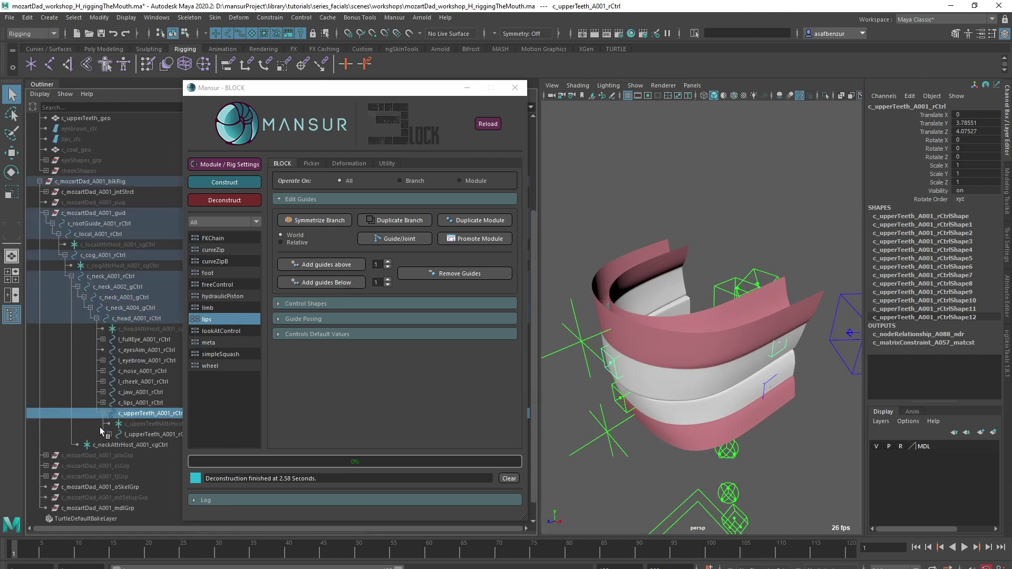
pyautogui.click(156, 435)
pyautogui.moveTo(696, 407)
pyautogui.keyDown('alt'); pyautogui.mouseDown()
pyautogui.moveTo(707, 407)
pyautogui.moveTo(681, 411)
pyautogui.mouseUp(); pyautogui.keyUp('alt')
pyautogui.press('w')
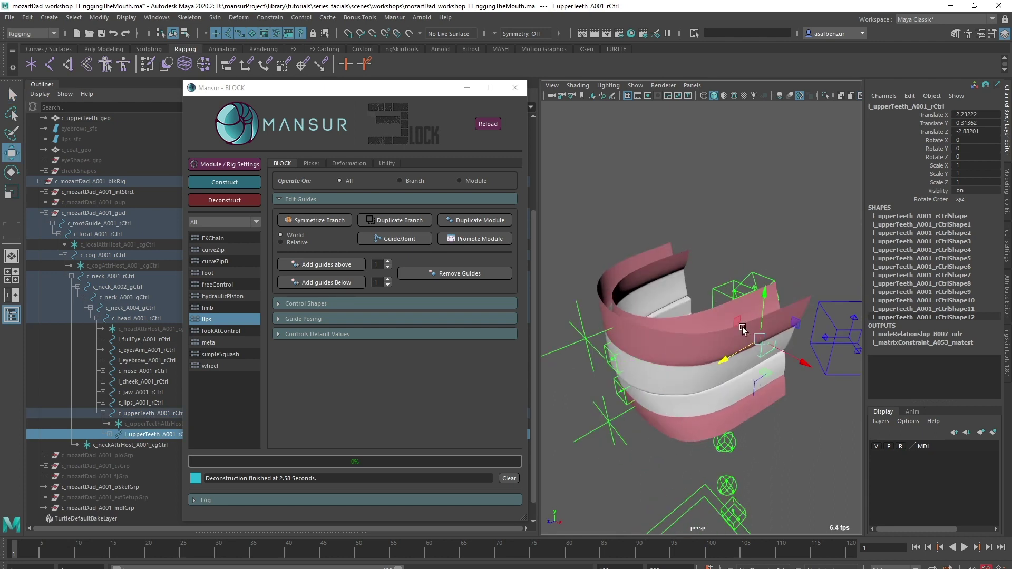
pyautogui.keyDown('alt'); pyautogui.moveTo(751, 321); pyautogui.dragTo(758, 353); pyautogui.keyUp('alt')
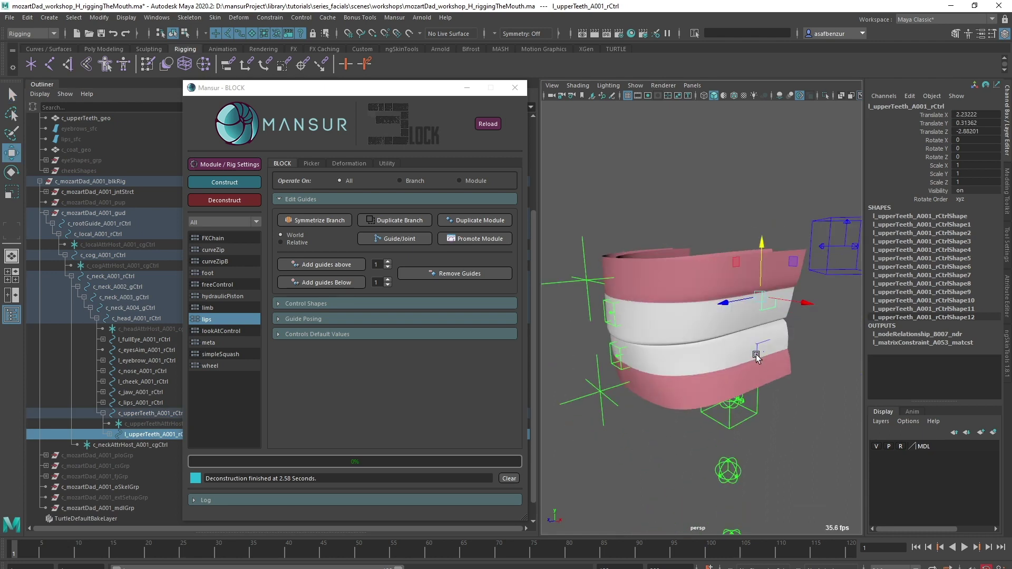
pyautogui.click(620, 356)
pyautogui.click(621, 355)
pyautogui.keyDown('alt'); pyautogui.moveTo(620, 357); pyautogui.dragTo(676, 345); pyautogui.keyUp('alt')
# Review the EmbeddedIK options in the tongue guide's FKChain module settings in wireframe display and close the settings.
pyautogui.press('4')
pyautogui.click(788, 381)
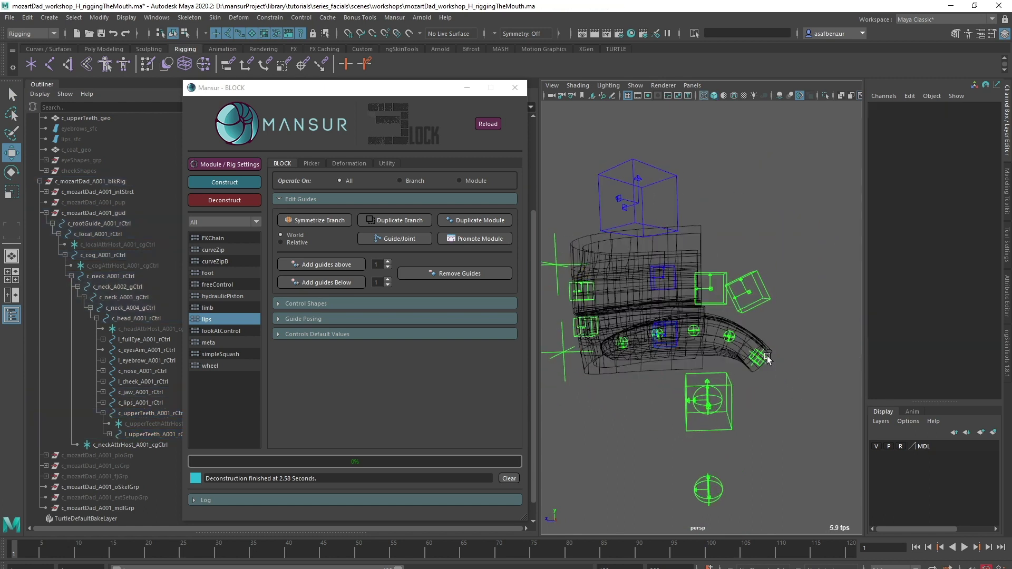
pyautogui.click(767, 358)
pyautogui.click(224, 164)
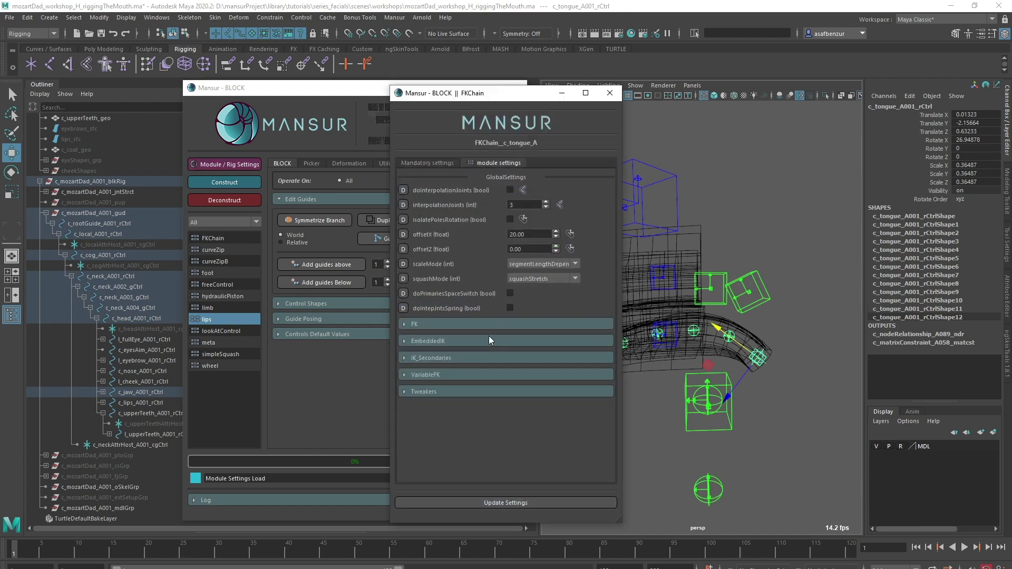
pyautogui.click(466, 342)
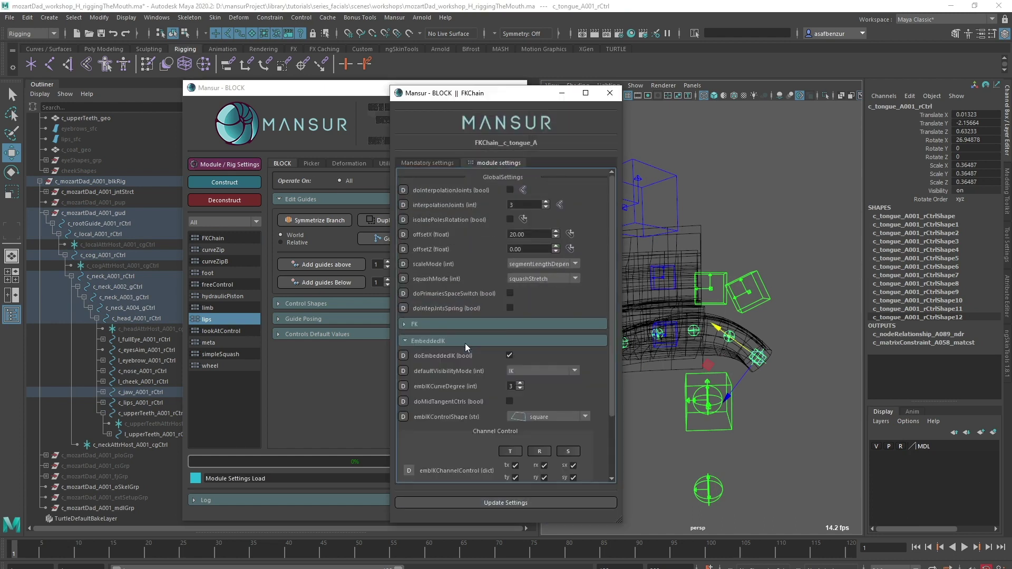
pyautogui.click(610, 93)
pyautogui.click(719, 167)
pyautogui.keyDown('alt'); pyautogui.moveTo(724, 287); pyautogui.dragTo(738, 275, button='middle'); pyautogui.keyUp('alt')
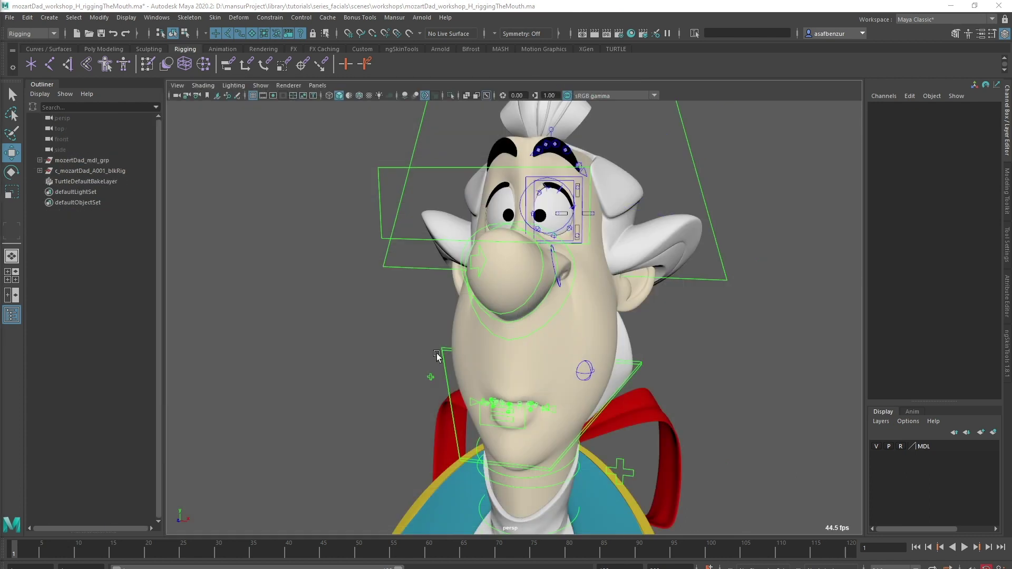
# Select the main lips control and try moving it in a close front view of the mouth.
pyautogui.click(441, 356)
pyautogui.keyDown('alt'); pyautogui.moveTo(440, 356); pyautogui.dragTo(526, 378); pyautogui.keyUp('alt')
pyautogui.hotkey('ctrl', 'z')
pyautogui.keyDown('alt'); pyautogui.moveTo(487, 394); pyautogui.dragTo(527, 405, button='right'); pyautogui.keyUp('alt')
pyautogui.keyDown('alt'); pyautogui.moveTo(527, 405); pyautogui.dragTo(533, 357, button='middle'); pyautogui.keyUp('alt')
pyautogui.keyDown('alt'); pyautogui.moveTo(533, 357); pyautogui.dragTo(589, 357, button='right'); pyautogui.keyUp('alt')
pyautogui.click(589, 375)
pyautogui.moveTo(580, 292)
pyautogui.mouseDown(button='middle')
pyautogui.moveTo(601, 281)
pyautogui.moveTo(583, 291)
pyautogui.mouseUp(button='middle')
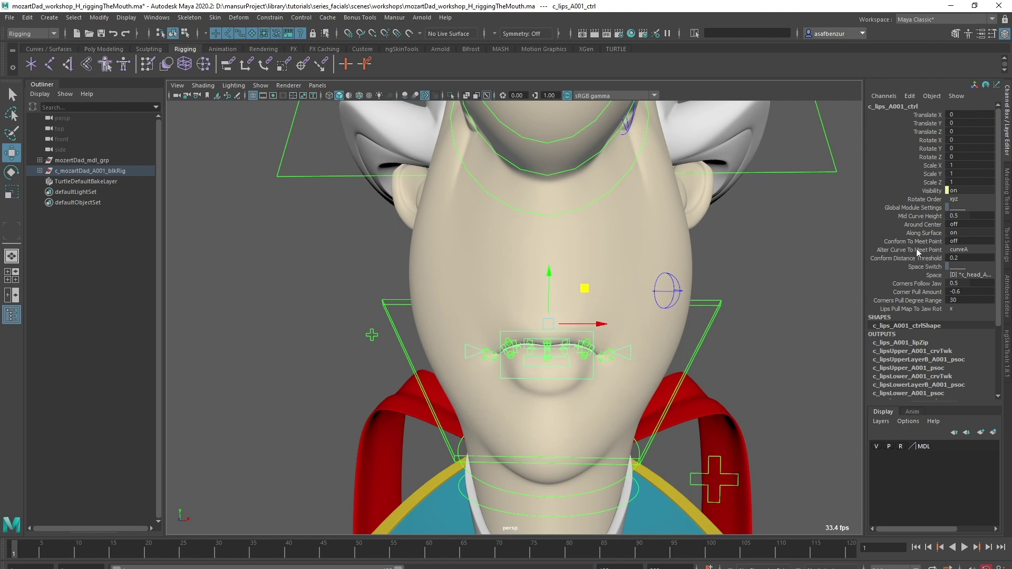
pyautogui.click(807, 257)
pyautogui.scroll(2, 579, 358)
# Try moving the upper mid-lip control about 0.92 and the lower mid-lip control about 0.46 in Y, and undo the moves.
pyautogui.click(562, 344)
pyautogui.moveTo(563, 343); pyautogui.dragTo(552, 305, button='middle')
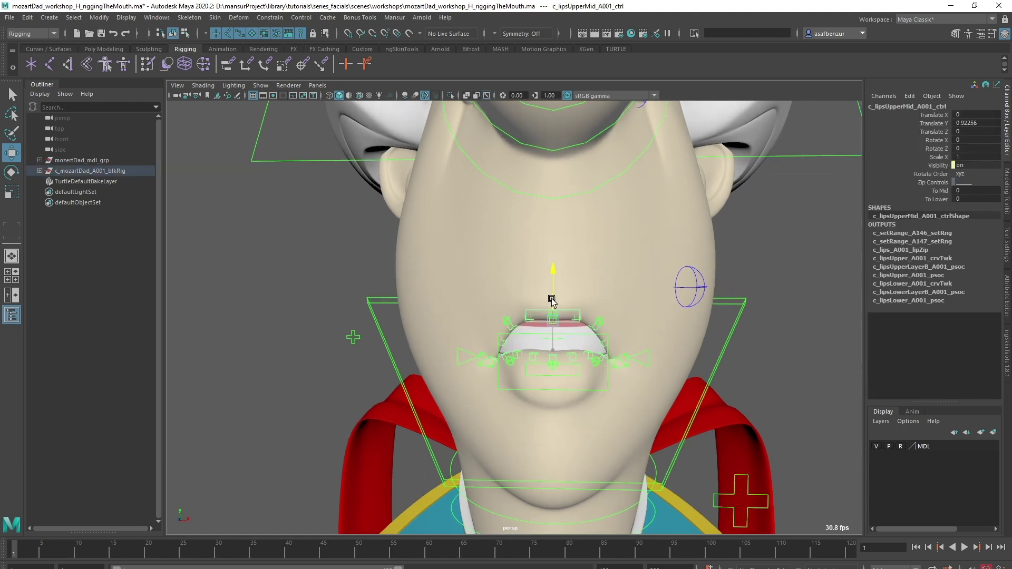
pyautogui.click(563, 362)
pyautogui.moveTo(560, 377); pyautogui.dragTo(567, 319, button='middle')
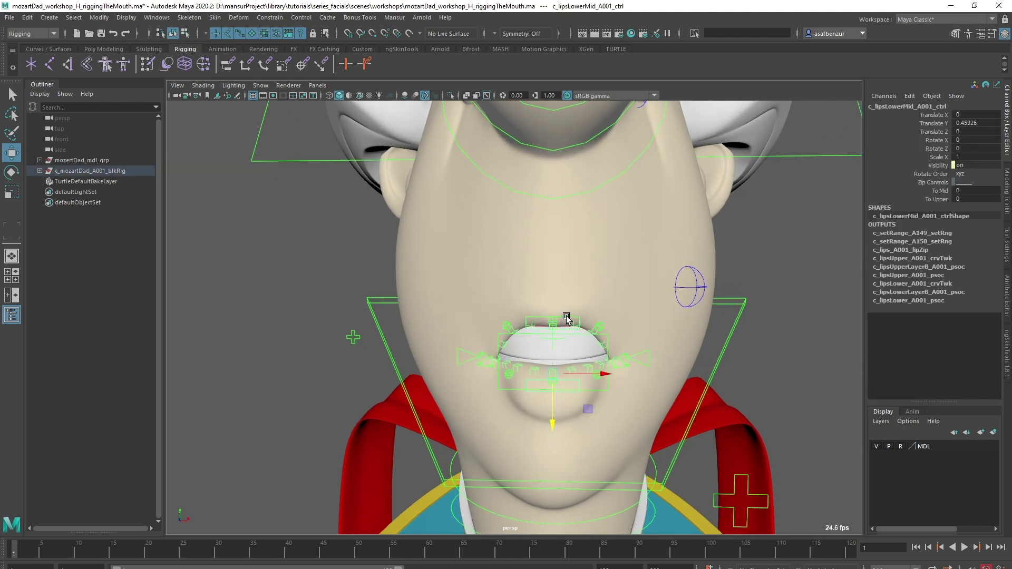
pyautogui.moveTo(590, 297); pyautogui.dragTo(446, 356)
pyautogui.hotkey('ctrl', 'z')
pyautogui.hotkey('ctrl', 'z')
pyautogui.hotkey('ctrl', 'z')
pyautogui.hotkey('ctrl', 'z')
pyautogui.hotkey('ctrl', 'z')
pyautogui.hotkey('ctrl', 'z')
pyautogui.hotkey('ctrl', 'z')
# Try rotating the selected mouth controls and undo the rotation.
pyautogui.scroll(3, 506, 331)
pyautogui.press('q')
pyautogui.keyDown('shift'); pyautogui.click(457, 332); pyautogui.keyUp('shift')
pyautogui.press('e')
pyautogui.moveTo(361, 317); pyautogui.dragTo(551, 346)
pyautogui.hotkey('ctrl', 'z')
# Try out the upper and lower mid-lip controls together with the jaw control.
pyautogui.click(942, 191)
pyautogui.scroll(-1, 744, 339)
pyautogui.click(744, 338)
pyautogui.press('e')
pyautogui.keyDown('alt'); pyautogui.moveTo(538, 348); pyautogui.dragTo(563, 353); pyautogui.keyUp('alt')
pyautogui.click(539, 301)
pyautogui.click(537, 296)
pyautogui.click(571, 415)
pyautogui.click(572, 297)
pyautogui.moveTo(577, 329); pyautogui.dragTo(816, 366, button='middle')
pyautogui.scroll(-2, 736, 360)
# Open the mouth by rotating the jaw control about 16.6 degrees in X and select the mid-lip controls.
pyautogui.click(721, 317)
pyautogui.press('e')
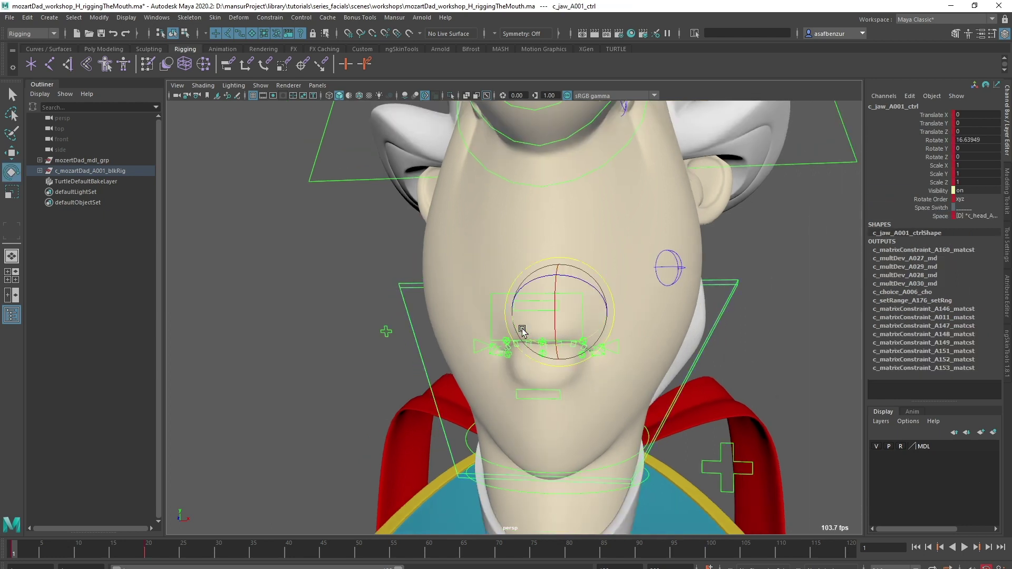
pyautogui.moveTo(554, 315)
pyautogui.mouseDown()
pyautogui.moveTo(550, 293)
pyautogui.moveTo(554, 313)
pyautogui.mouseUp()
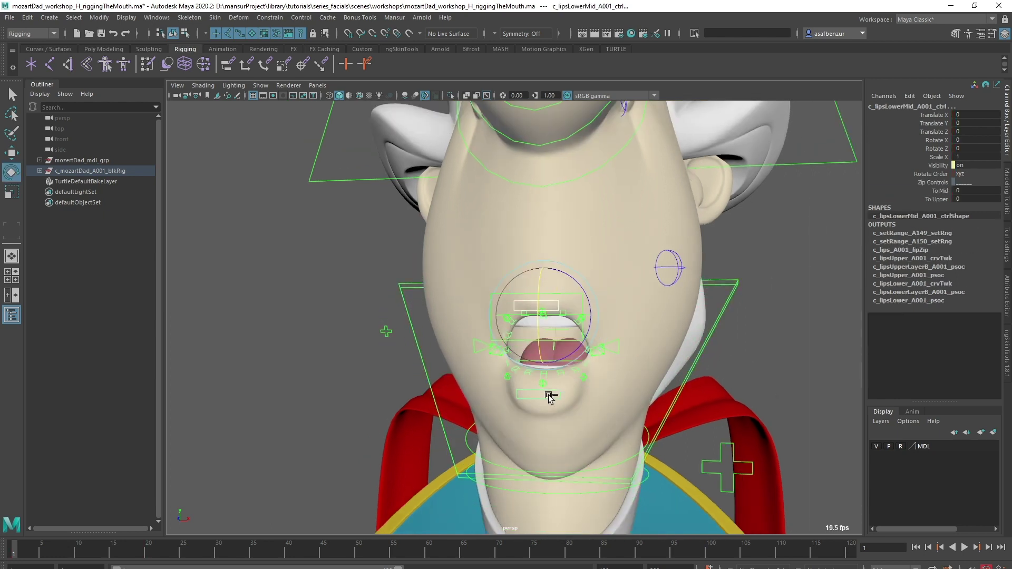
pyautogui.keyDown('alt'); pyautogui.moveTo(745, 264); pyautogui.dragTo(671, 332); pyautogui.keyUp('alt')
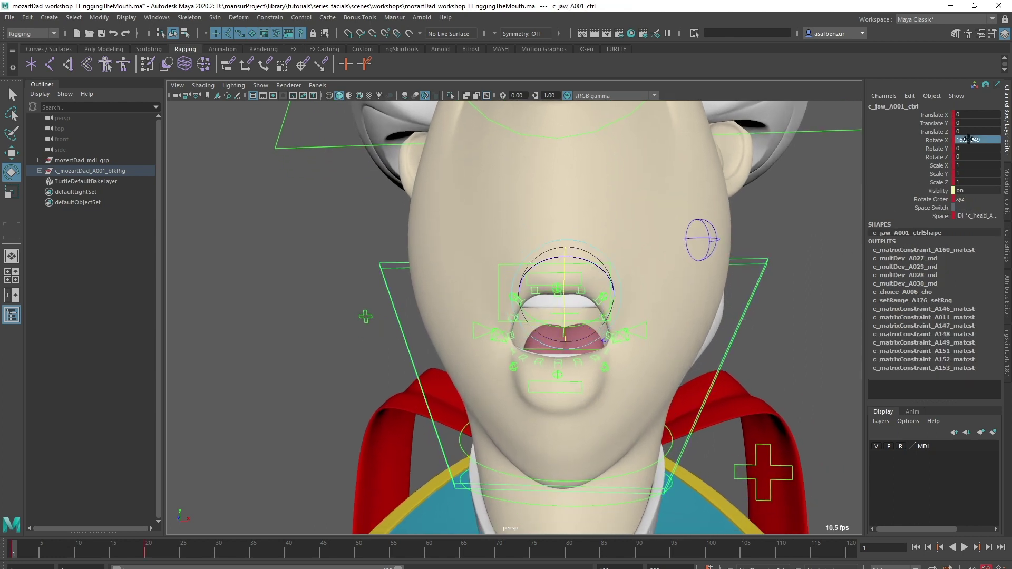
# Set the jaw control's Rotate X to 0 and clear the selection.
pyautogui.write('0')
pyautogui.press('Return')
pyautogui.click(806, 292)
pyautogui.keyDown('alt'); pyautogui.moveTo(807, 291); pyautogui.dragTo(555, 369); pyautogui.keyUp('alt')
pyautogui.keyDown('alt'); pyautogui.moveTo(556, 369); pyautogui.dragTo(533, 421, button='middle'); pyautogui.keyUp('alt')
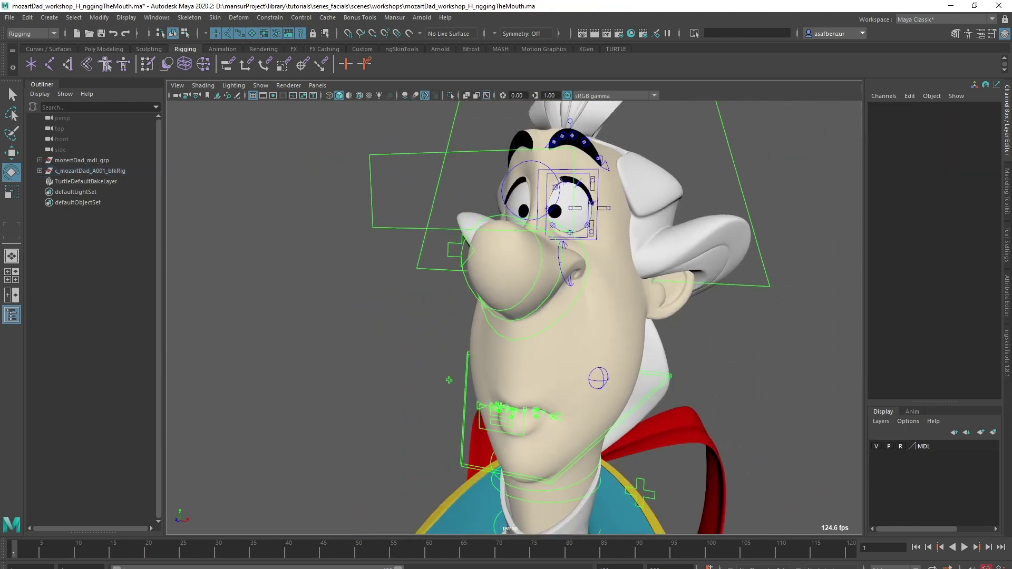
# Select both lip corner controls and try moving them sideways on the closed mouth.
pyautogui.keyDown('alt'); pyautogui.moveTo(388, 384); pyautogui.dragTo(477, 405); pyautogui.keyUp('alt')
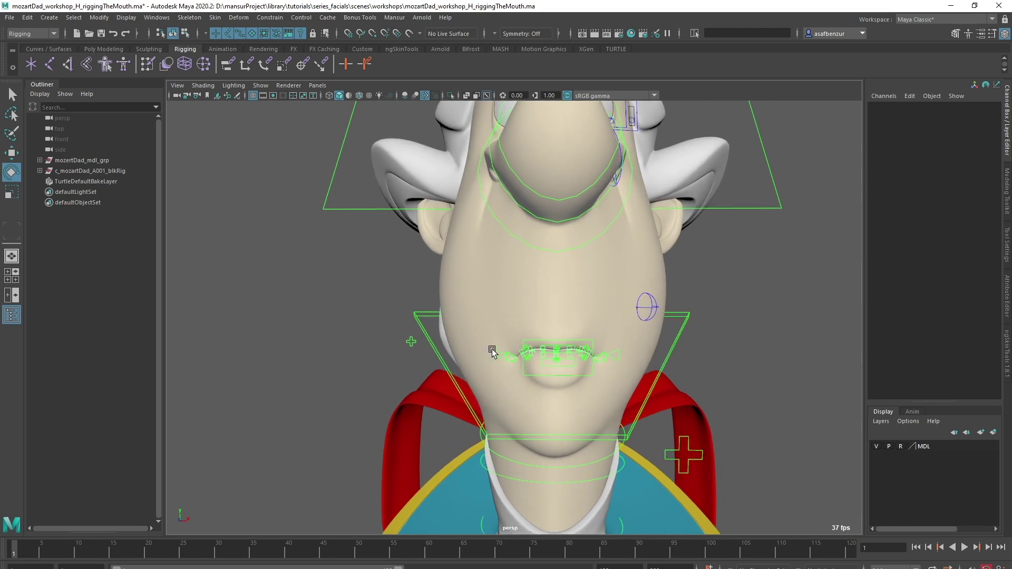
pyautogui.keyDown('alt'); pyautogui.moveTo(477, 405); pyautogui.dragTo(471, 406, button='middle'); pyautogui.keyUp('alt')
pyautogui.click(491, 353)
pyautogui.keyDown('shift'); pyautogui.click(608, 354); pyautogui.keyUp('shift')
pyautogui.press('w')
pyautogui.moveTo(620, 316); pyautogui.dragTo(676, 333, button='middle')
pyautogui.moveTo(677, 333); pyautogui.dragTo(611, 332)
pyautogui.scroll(1, 648, 338)
# Open the mouth again by rotating the jaw control in X.
pyautogui.click(691, 344)
pyautogui.press('e')
pyautogui.moveTo(553, 315); pyautogui.dragTo(558, 332)
pyautogui.keyDown('alt'); pyautogui.moveTo(557, 332); pyautogui.dragTo(546, 293, button='middle'); pyautogui.keyUp('alt')
pyautogui.scroll(1, 546, 293)
# Try raising and lowering the left lip corner control's Zip value on the open mouth.
pyautogui.click(611, 345)
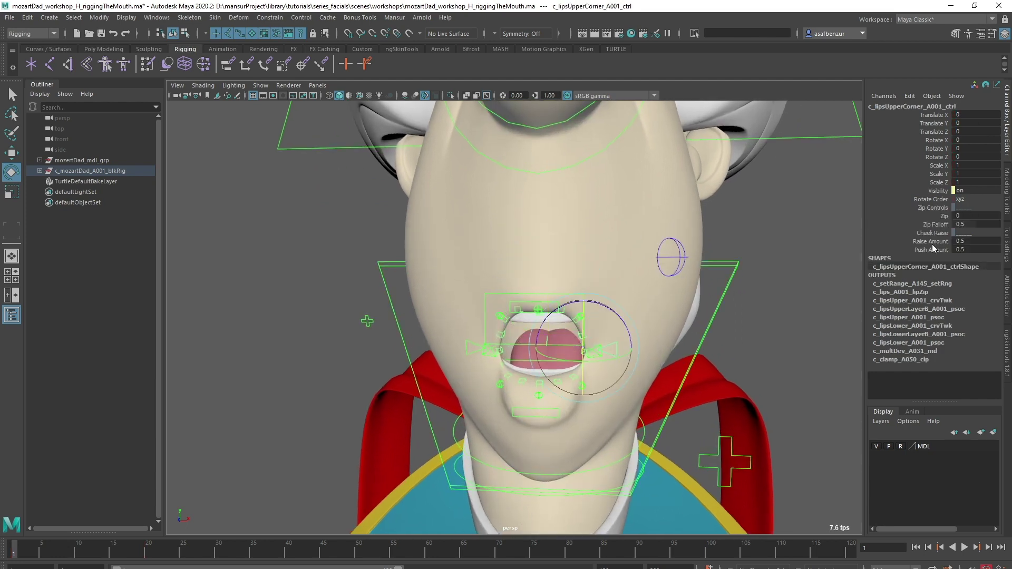
pyautogui.moveTo(685, 257)
pyautogui.mouseDown(button='middle')
pyautogui.moveTo(710, 267)
pyautogui.moveTo(688, 268)
pyautogui.mouseUp(button='middle')
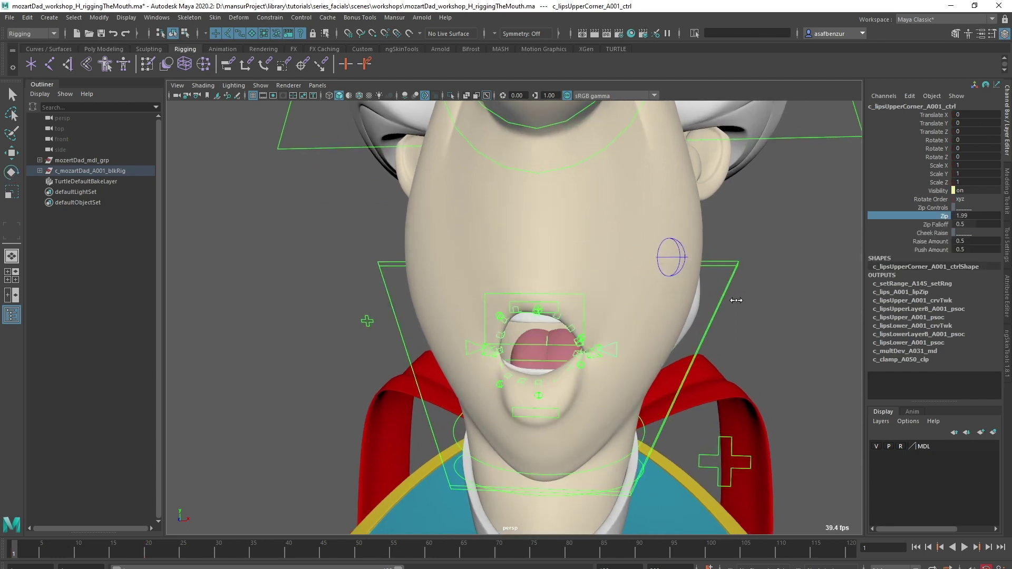
pyautogui.moveTo(748, 300); pyautogui.dragTo(569, 288, button='middle')
pyautogui.scroll(-1, 632, 325)
pyautogui.keyDown('alt'); pyautogui.moveTo(633, 325); pyautogui.dragTo(628, 325, button='middle'); pyautogui.keyUp('alt')
# Close the mouth by setting the jaw control's Rotate X to 0, and deselect it.
pyautogui.click(692, 296)
pyautogui.click(969, 140)
pyautogui.write('0')
pyautogui.press('Return')
pyautogui.click(755, 227)
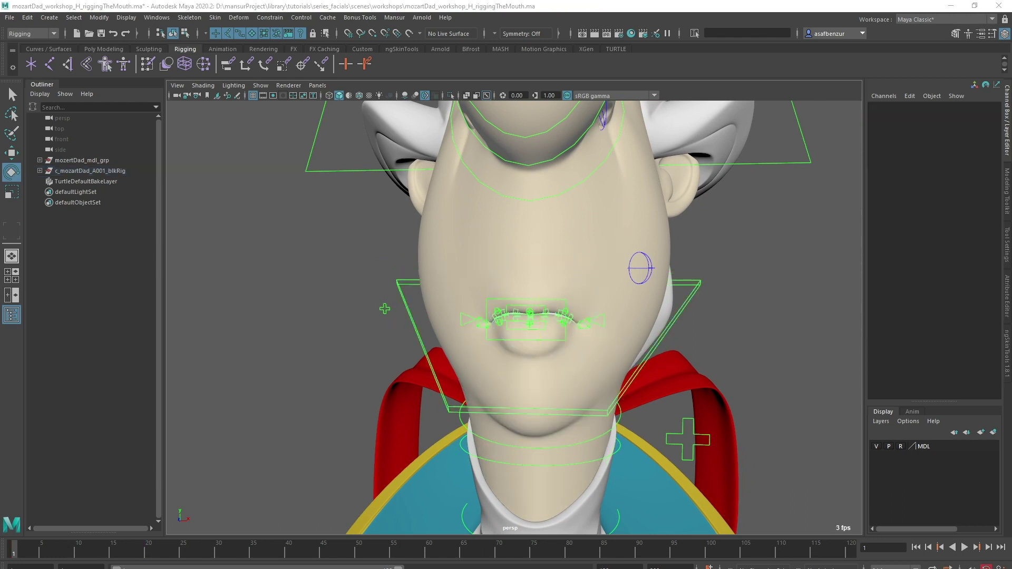
# Try moving the upper mid-lip control and shifting an upper lip layer B control to about -0.42 in Translate Z.
pyautogui.keyDown('alt'); pyautogui.moveTo(344, 331); pyautogui.dragTo(564, 359, button='right'); pyautogui.keyUp('alt')
pyautogui.click(558, 297)
pyautogui.press('w')
pyautogui.moveTo(519, 347); pyautogui.dragTo(517, 298)
pyautogui.moveTo(518, 299); pyautogui.dragTo(644, 305, button='middle')
pyautogui.keyDown('alt'); pyautogui.moveTo(611, 357); pyautogui.dragTo(614, 355); pyautogui.keyUp('alt')
pyautogui.moveTo(588, 299); pyautogui.dragTo(543, 243, button='middle')
pyautogui.click(585, 266)
pyautogui.moveTo(541, 266); pyautogui.dragTo(540, 241)
pyautogui.keyDown('alt'); pyautogui.moveTo(656, 289); pyautogui.dragTo(533, 291, button='right'); pyautogui.keyUp('alt')
pyautogui.moveTo(533, 292)
pyautogui.keyDown('alt'); pyautogui.mouseDown()
pyautogui.moveTo(580, 294)
pyautogui.moveTo(521, 292)
pyautogui.mouseUp(); pyautogui.keyUp('alt')
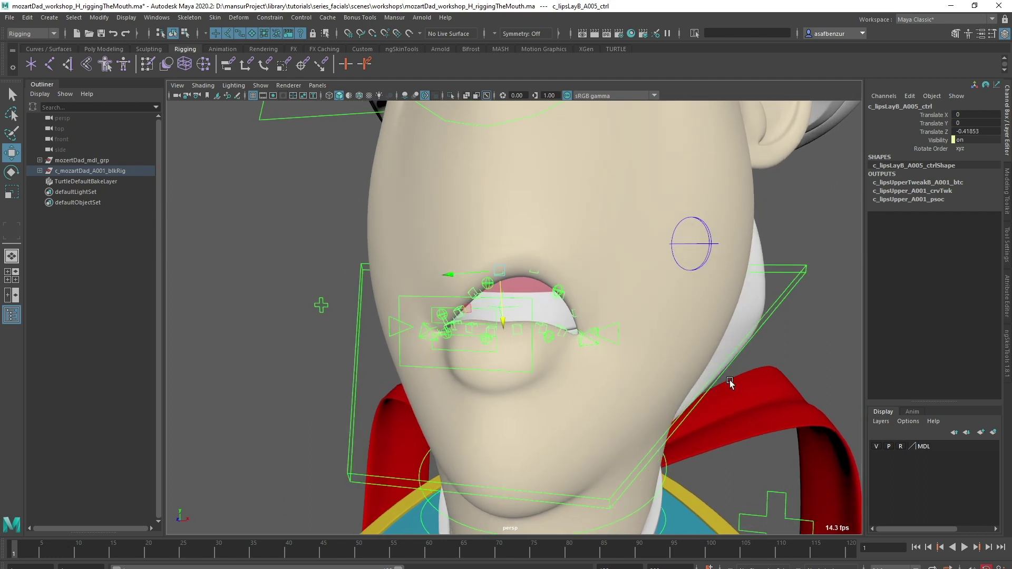
# Undo the upper lip control moves and clear the selection.
pyautogui.hotkey('ctrl', 'z')
pyautogui.hotkey('ctrl', 'z')
pyautogui.hotkey('ctrl', 'z')
pyautogui.hotkey('ctrl', 'z')
pyautogui.hotkey('ctrl', 'z')
pyautogui.hotkey('ctrl', 'z')
pyautogui.click(266, 279)
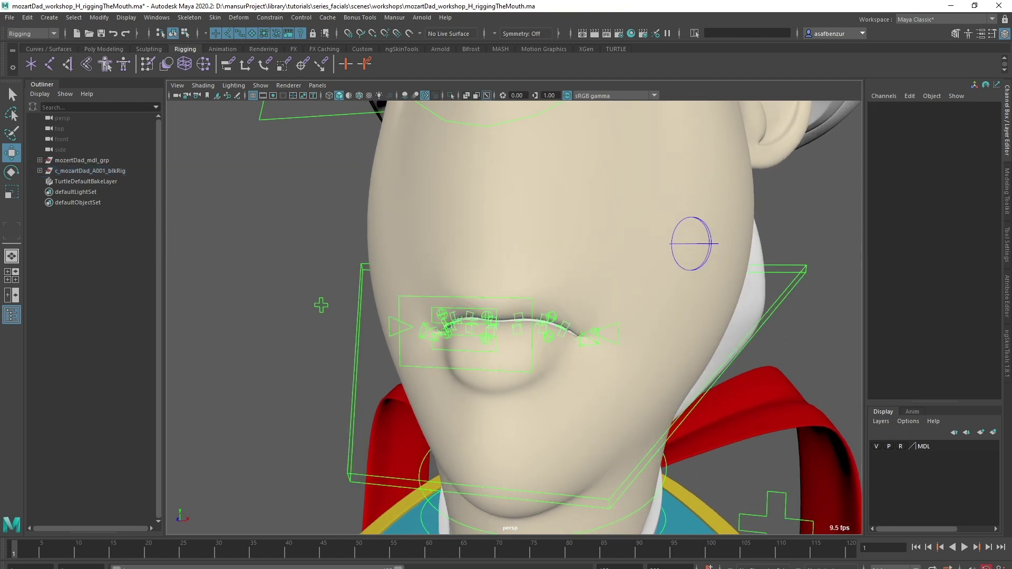
# Select the main lips control and preview the jaw-opening animation on the timeline up to frame 15.
pyautogui.keyDown('alt'); pyautogui.moveTo(244, 396); pyautogui.dragTo(297, 403); pyautogui.keyUp('alt')
pyautogui.keyDown('alt'); pyautogui.moveTo(651, 364); pyautogui.dragTo(631, 358, button='right'); pyautogui.keyUp('alt')
pyautogui.click(590, 309)
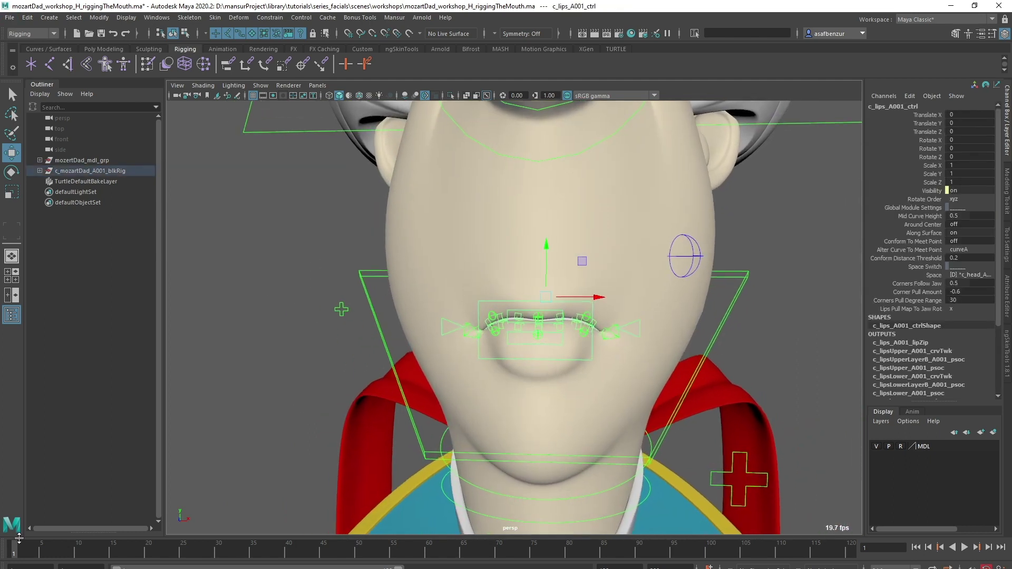
pyautogui.moveTo(9, 550); pyautogui.dragTo(86, 560)
pyautogui.hotkey('alt', 'v')
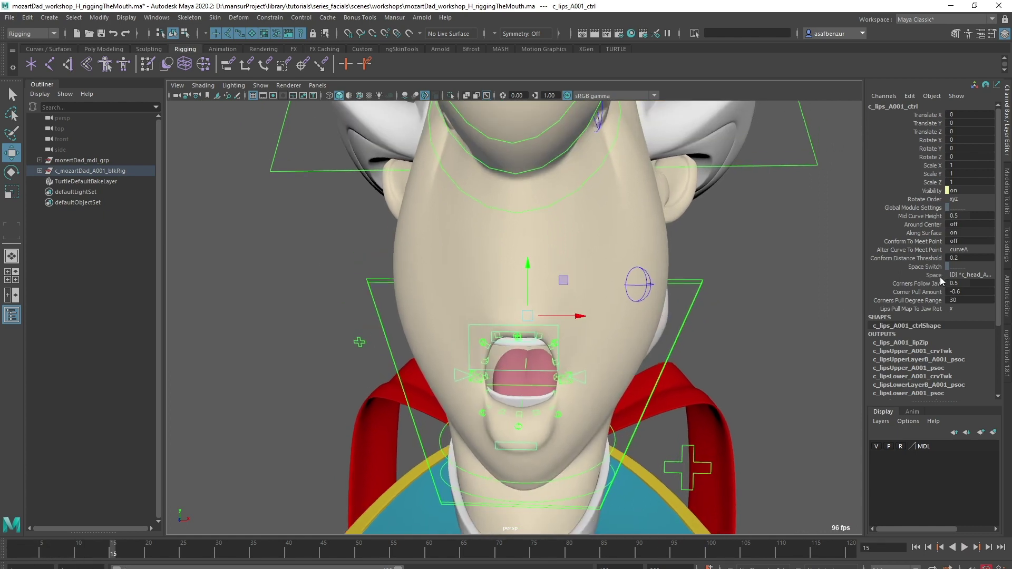
# Adjust the main lips control's Corners Follow Jaw value and preview the jaw-opening animation.
pyautogui.click(936, 284)
pyautogui.moveTo(657, 343); pyautogui.dragTo(627, 349, button='middle')
pyautogui.hotkey('alt', 'v')
pyautogui.moveTo(122, 557)
pyautogui.mouseDown()
pyautogui.moveTo(63, 552)
pyautogui.moveTo(120, 557)
pyautogui.mouseUp()
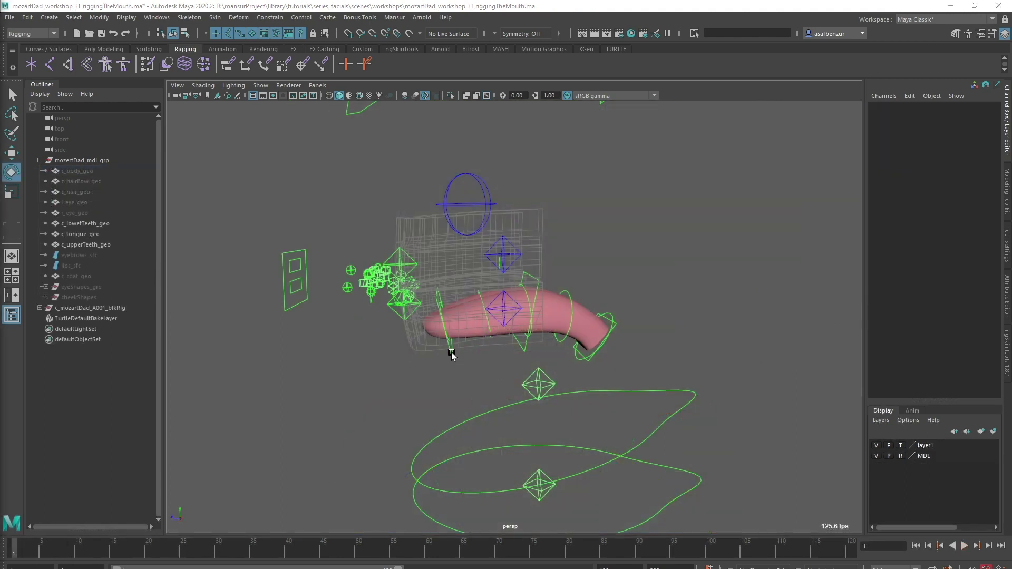
# Pull the tongue tip control forward past the teeth and raise the middle tongue IK control to arch the tongue.
pyautogui.click(451, 352)
pyautogui.press('w')
pyautogui.moveTo(428, 357); pyautogui.dragTo(290, 335)
pyautogui.click(455, 337)
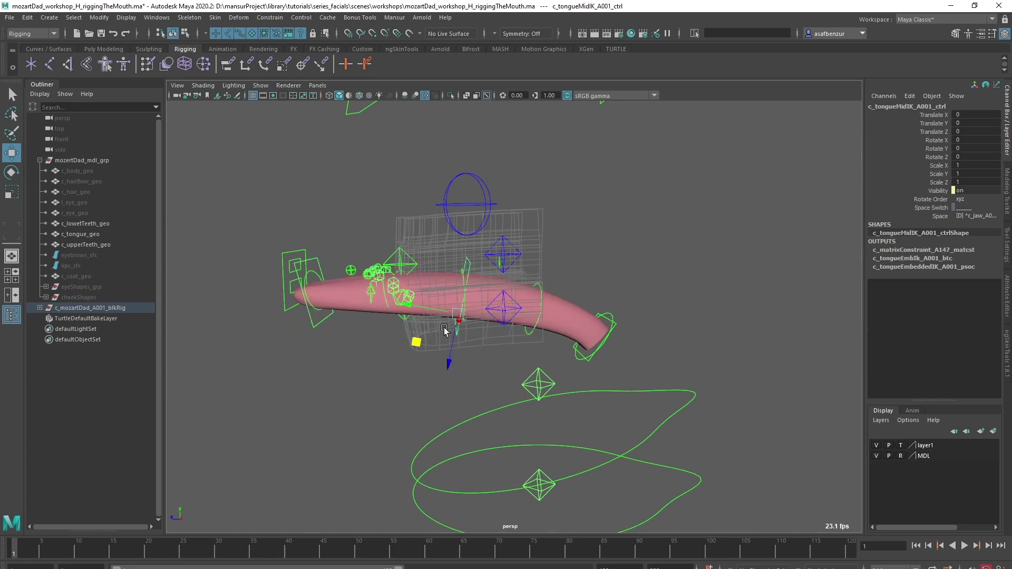
pyautogui.moveTo(417, 343); pyautogui.dragTo(431, 243)
# Rotate the tongue tip control at the front end of the stretched tongue.
pyautogui.click(320, 321)
pyautogui.press('e')
pyautogui.moveTo(312, 298)
pyautogui.mouseDown()
pyautogui.moveTo(308, 282)
pyautogui.moveTo(310, 295)
pyautogui.mouseUp()
# Rotate and scale the tongue control just behind the tip to reshape the front of the tongue.
pyautogui.click(372, 259)
pyautogui.click(382, 259)
pyautogui.moveTo(414, 227); pyautogui.dragTo(377, 233)
pyautogui.press('r')
pyautogui.moveTo(391, 285); pyautogui.dragTo(402, 317)
# Try moving the control at the lower teeth, undo the move, and clear the selection.
pyautogui.click(480, 321)
pyautogui.click(503, 306)
pyautogui.moveTo(498, 203); pyautogui.dragTo(499, 257)
pyautogui.hotkey('ctrl', 'z')
pyautogui.click(442, 181)
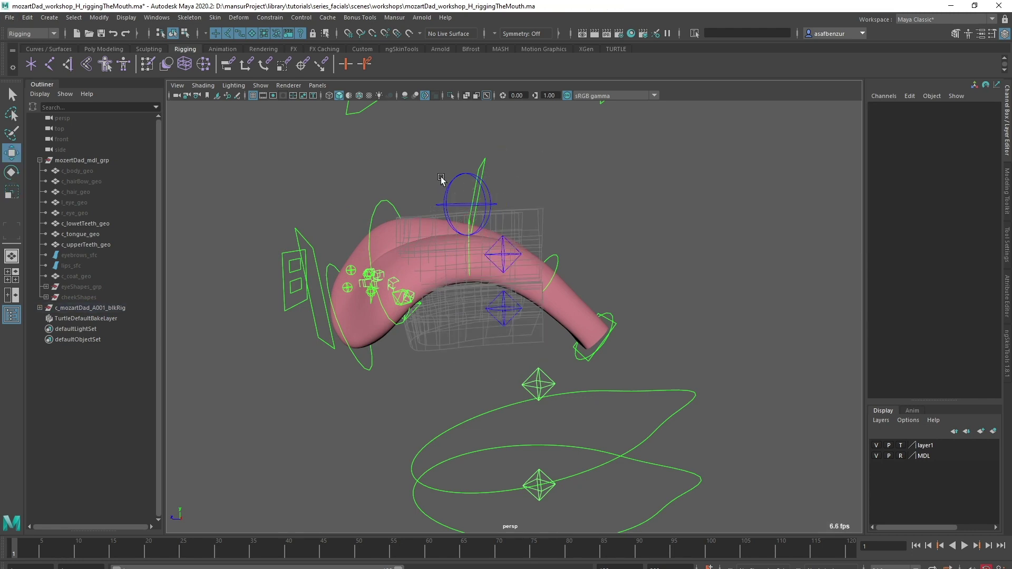
# Raise the upper teeth with their front control, and switch layer1 from template to normal display.
pyautogui.press('4')
pyautogui.click(400, 255)
pyautogui.press('5')
pyautogui.moveTo(399, 221); pyautogui.dragTo(399, 142)
pyautogui.click(572, 214)
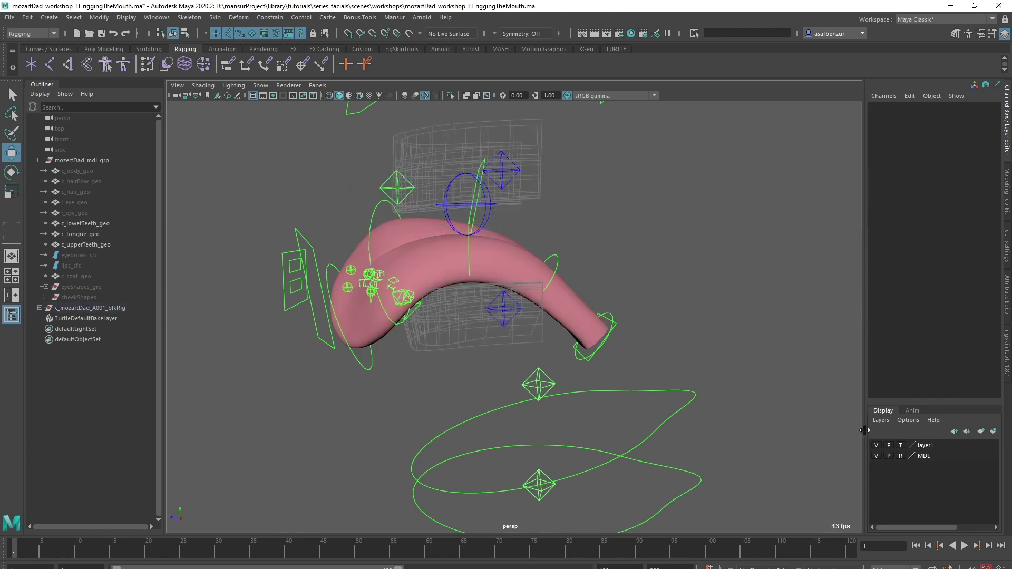
pyautogui.click(901, 445)
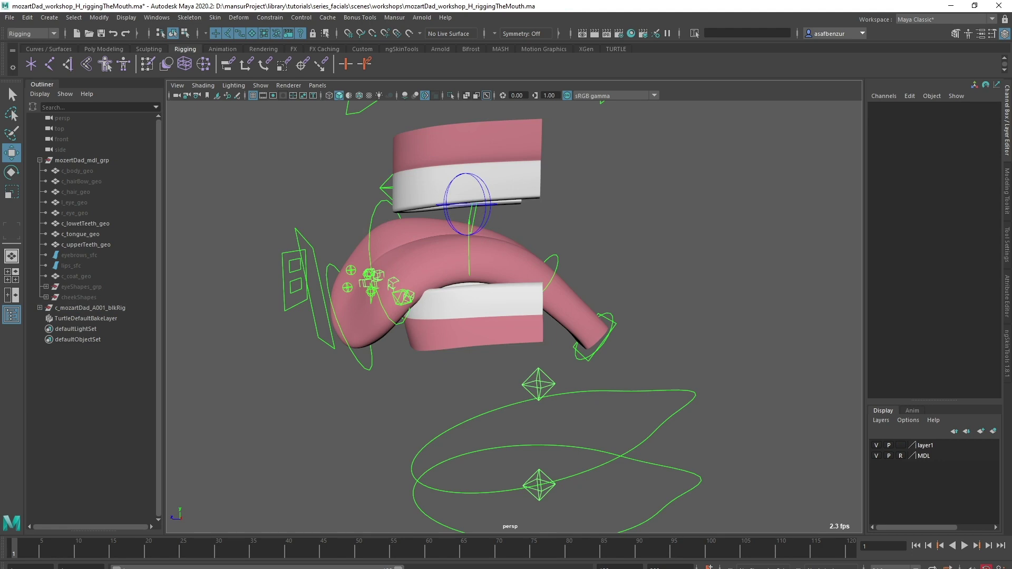